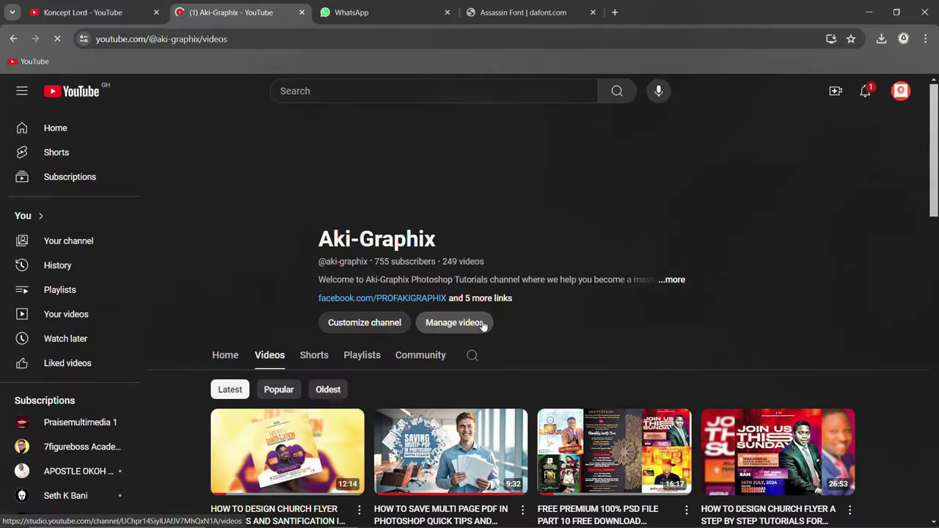
Scroll the Aki-Graphix Videos page and open the FREE PREMIUM 100% PSD FILE PART 10 video.
scroll(484, 326, "down", 3)
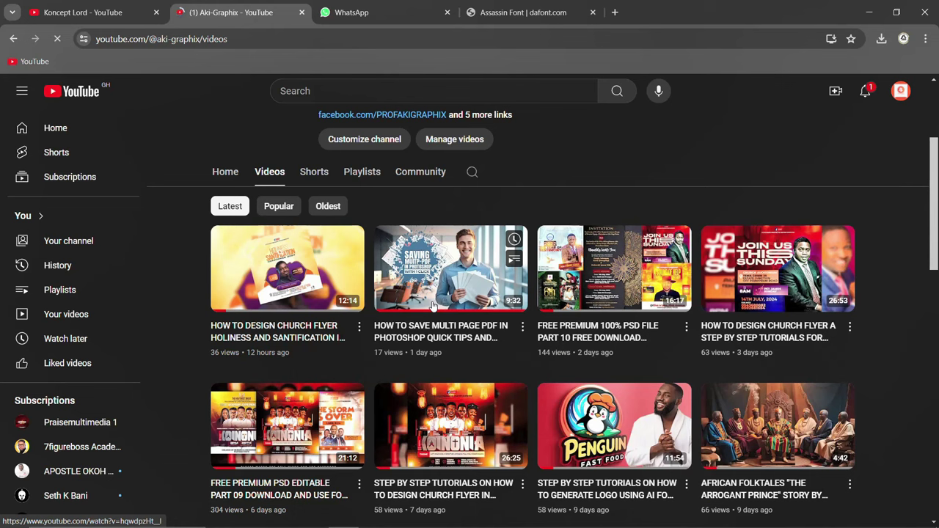
scroll(433, 305, "down", 2)
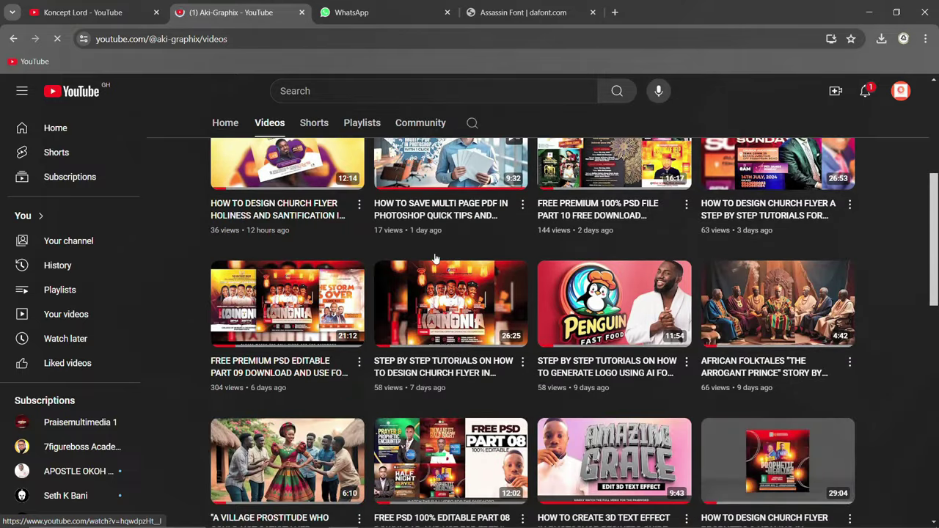
scroll(434, 256, "up", 3)
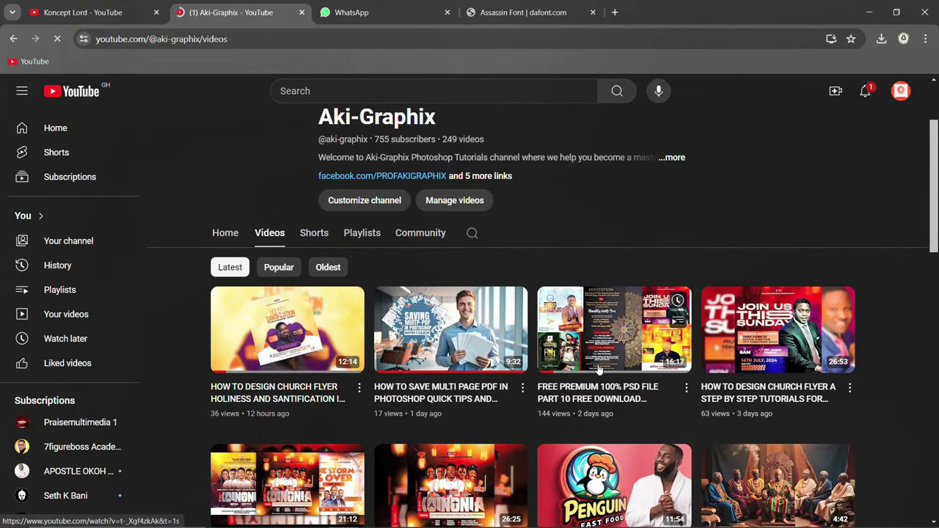
left_click(613, 330)
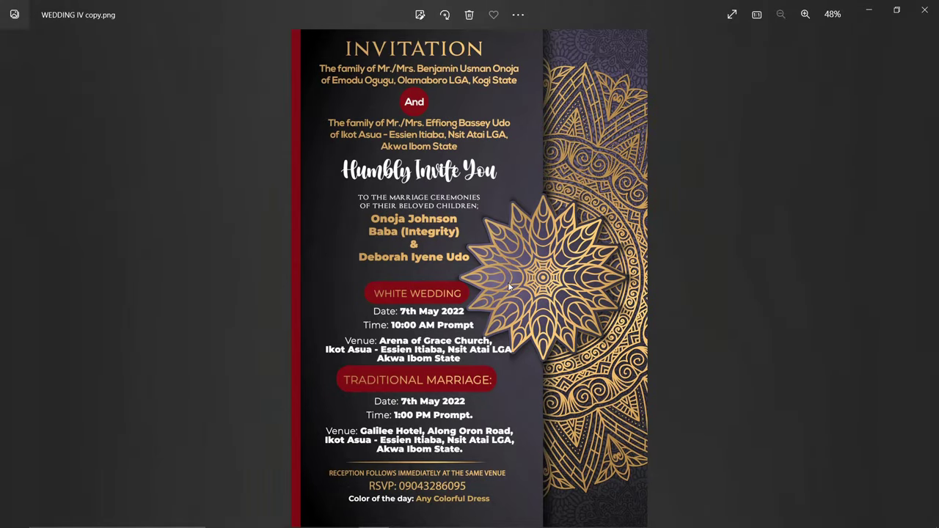
Zoom in and out on the WEDDING IV copy.png sample invitation to inspect it.
scroll(510, 288, "up", 3)
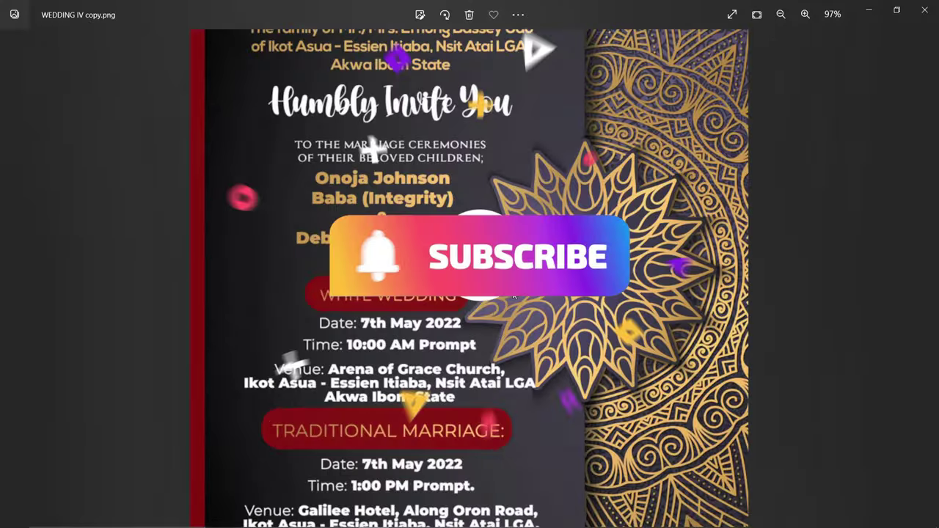
scroll(509, 288, "down", 3)
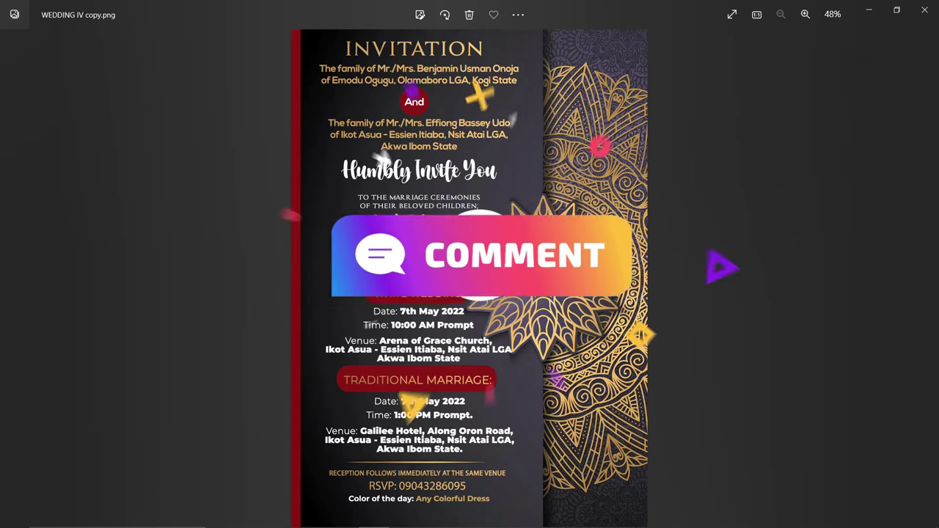
scroll(546, 312, "up", 3)
scroll(546, 312, "down", 3)
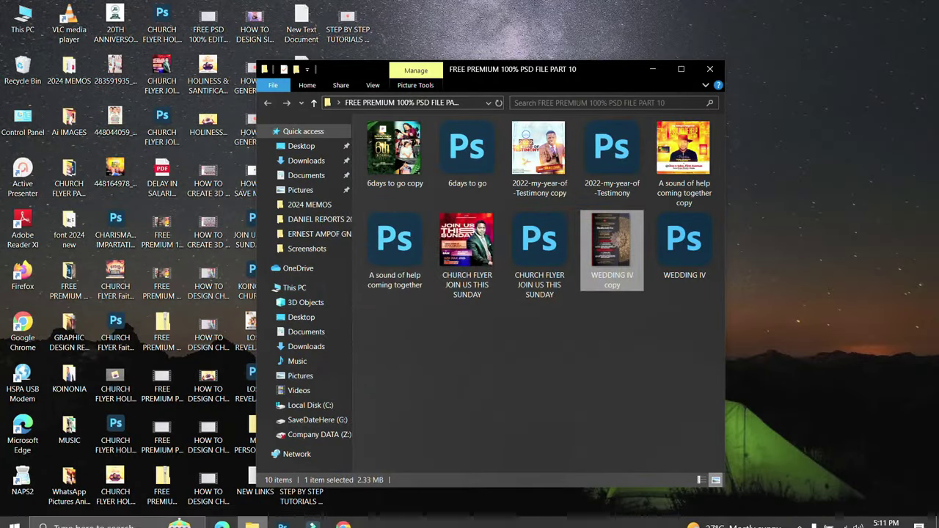
Bring the WEDDING IV.psd invitation window back up in Photoshop.
left_click(282, 516)
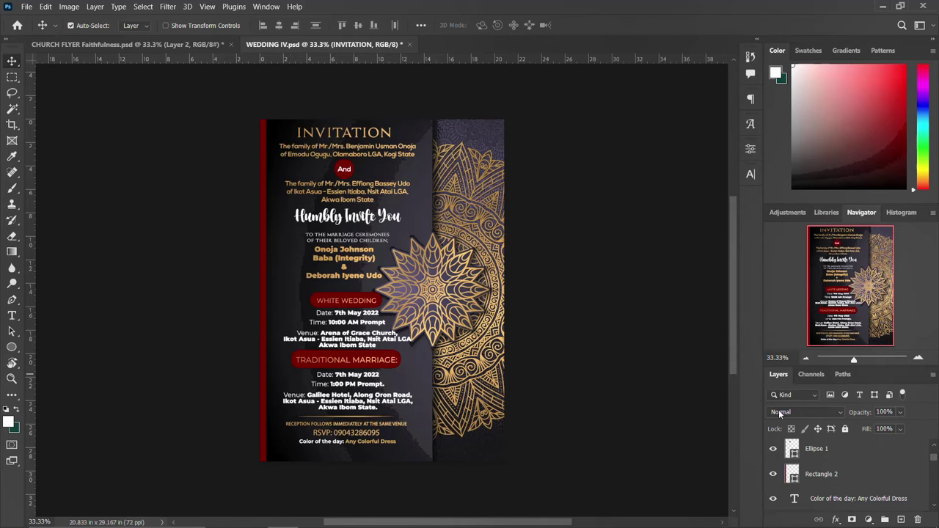
Look through the WEDDING IV.psd layer stack, then start a new document with Ctrl+N.
scroll(831, 461, "up", 2)
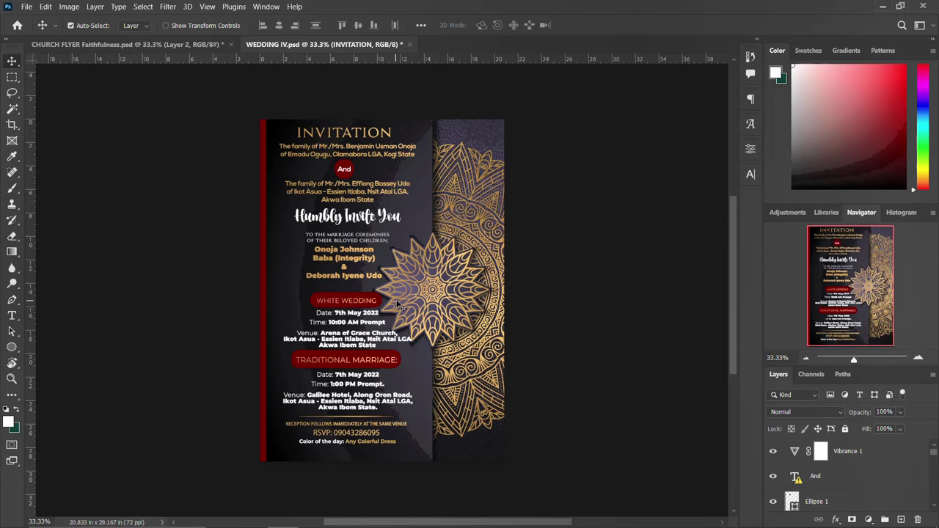
scroll(811, 471, "down", 2)
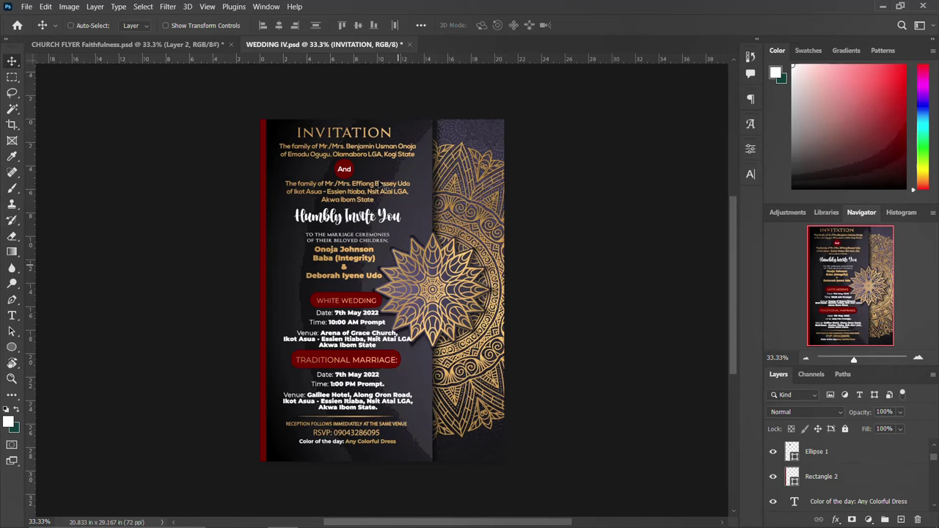
key("ctrl+n")
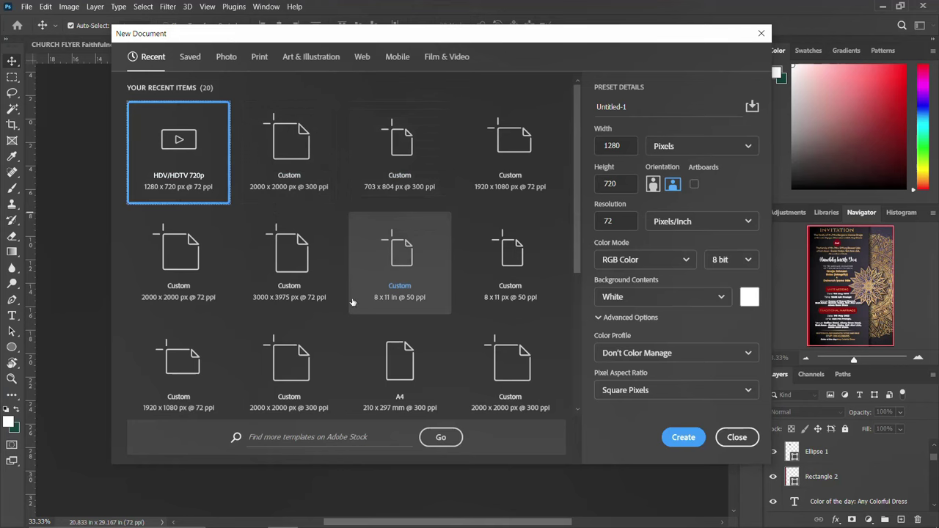
Create an A5 148 × 210 mm print document named 'WEDDING INVITATION FLYER 2024'.
scroll(308, 294, "down", 2)
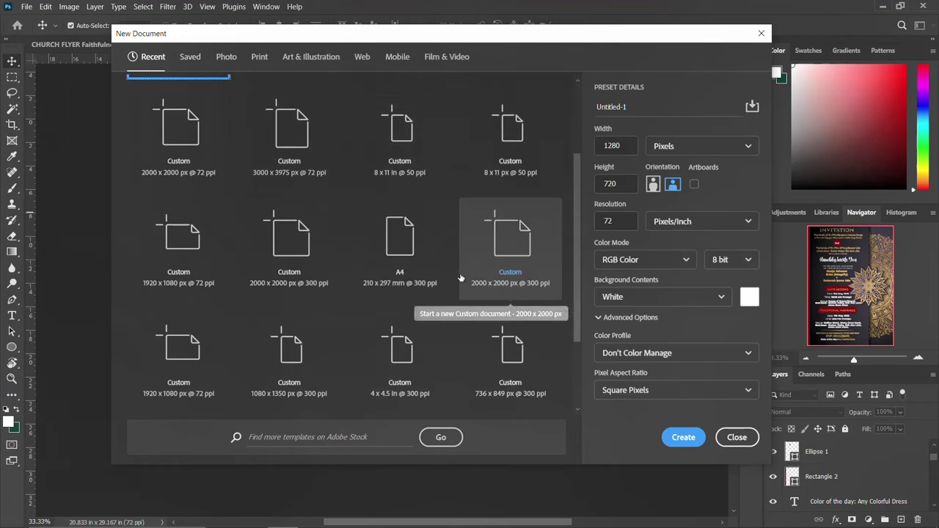
scroll(461, 277, "down", 2)
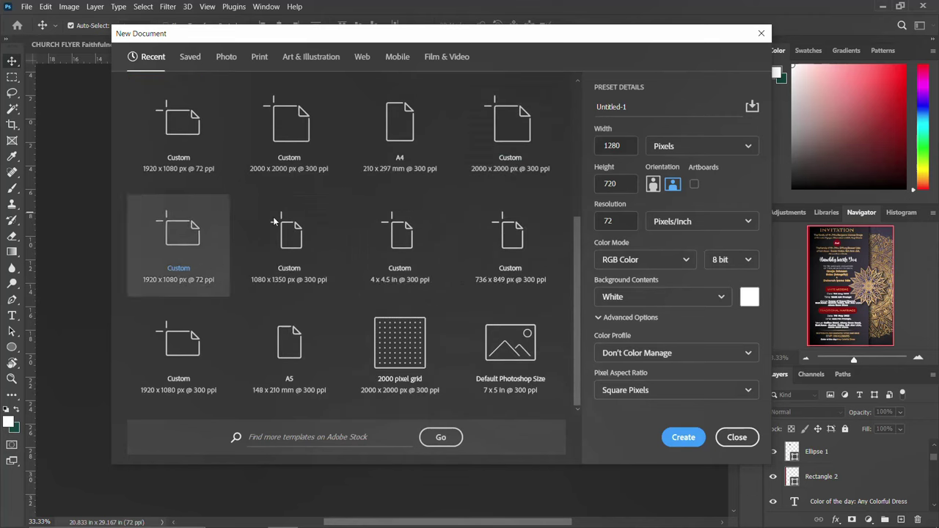
left_click(306, 61)
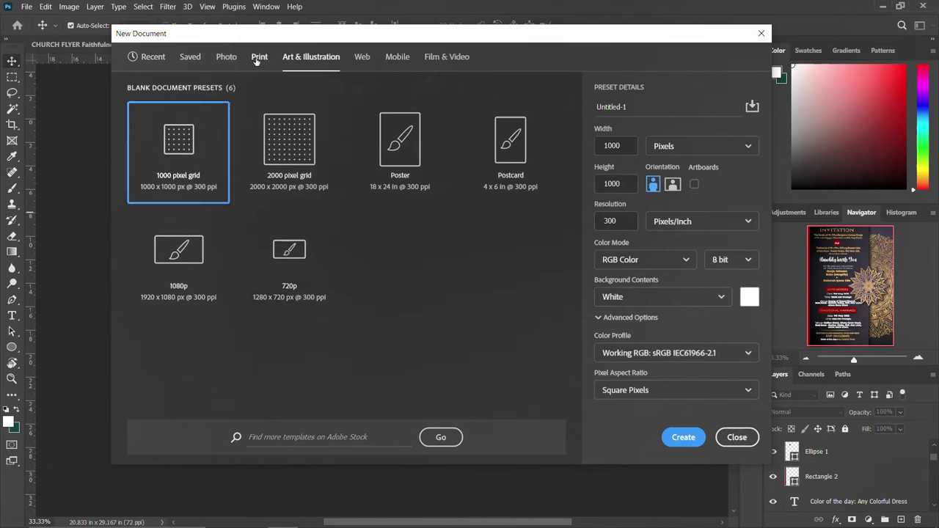
left_click(258, 58)
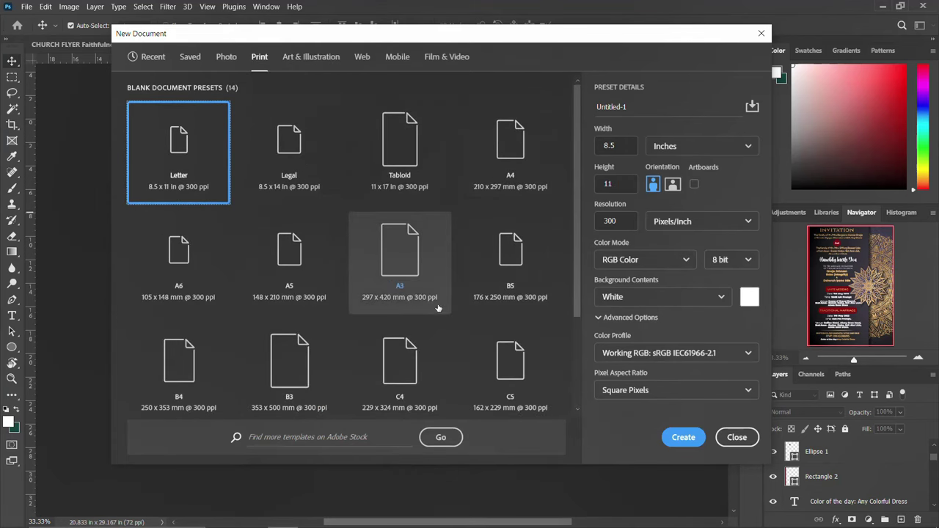
left_click(273, 274)
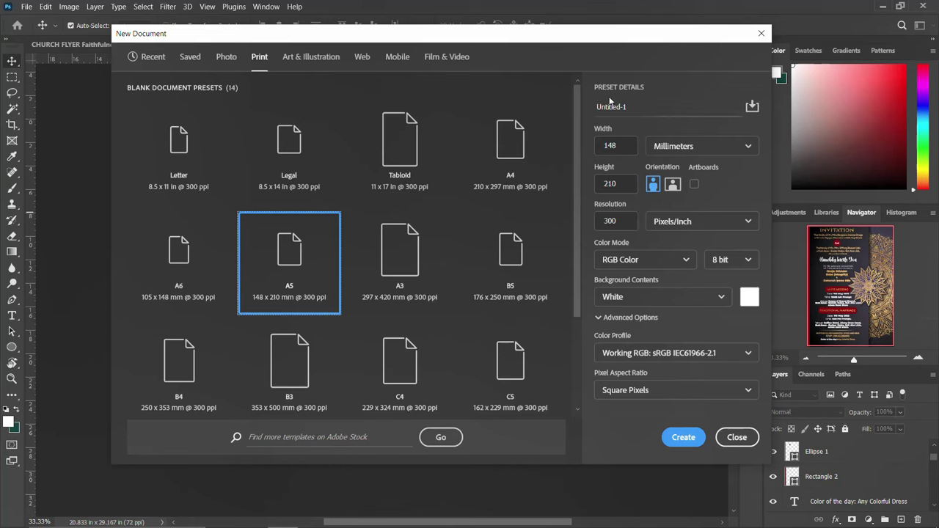
left_click_drag(628, 106, 570, 107)
type("WEDDIN")
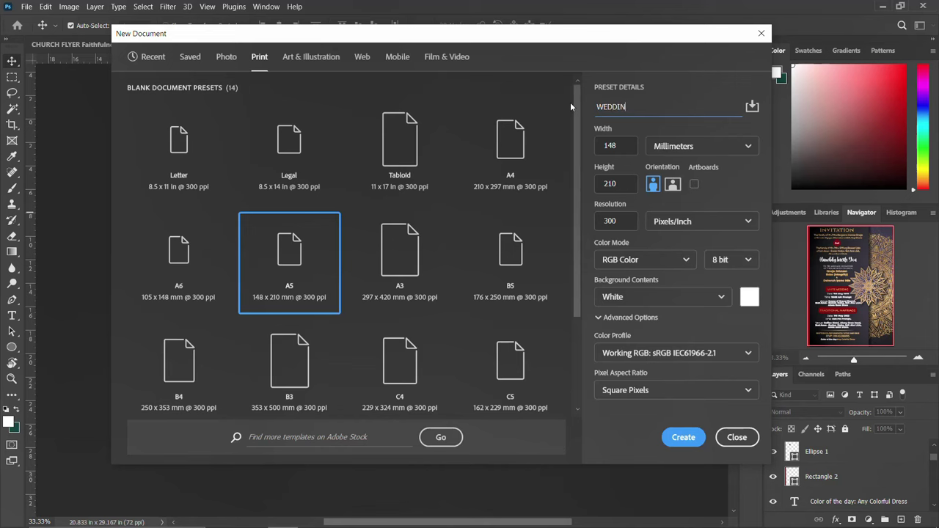
type("G INVITATION FLYER 2024")
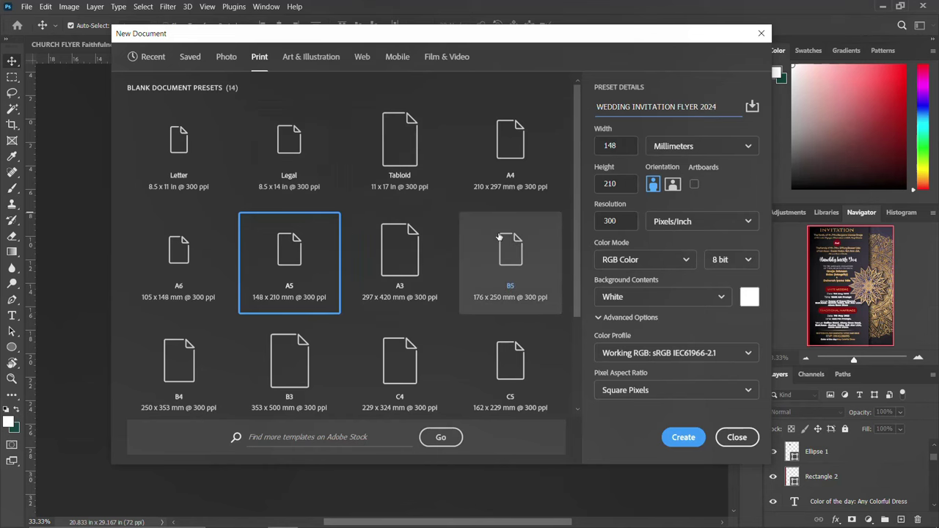
key("Return")
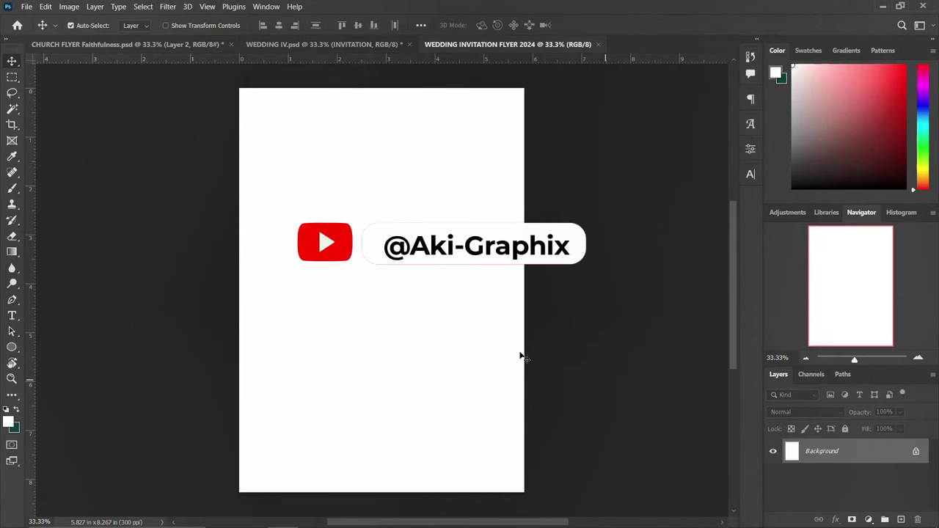
Unlock the mandala background layer 5428, scale it to about 101% and nudge it left.
left_click(917, 453)
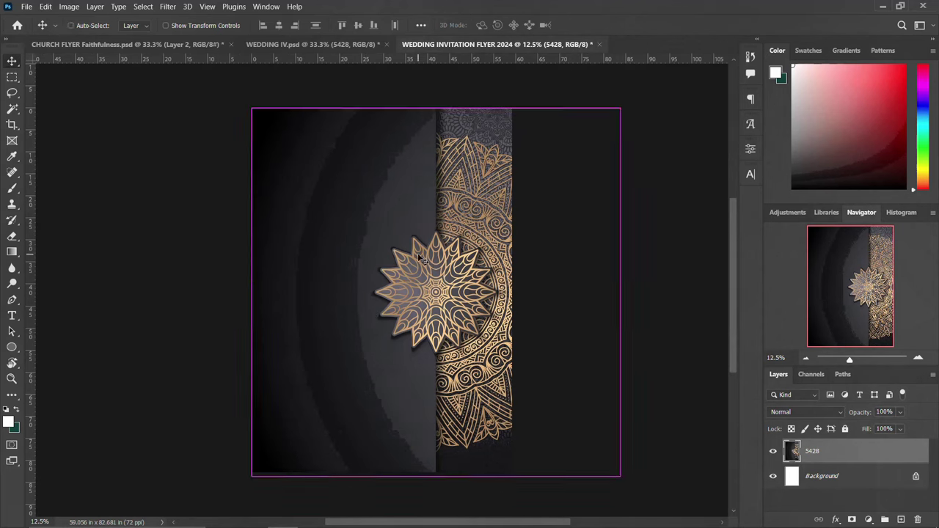
key("ctrl+t")
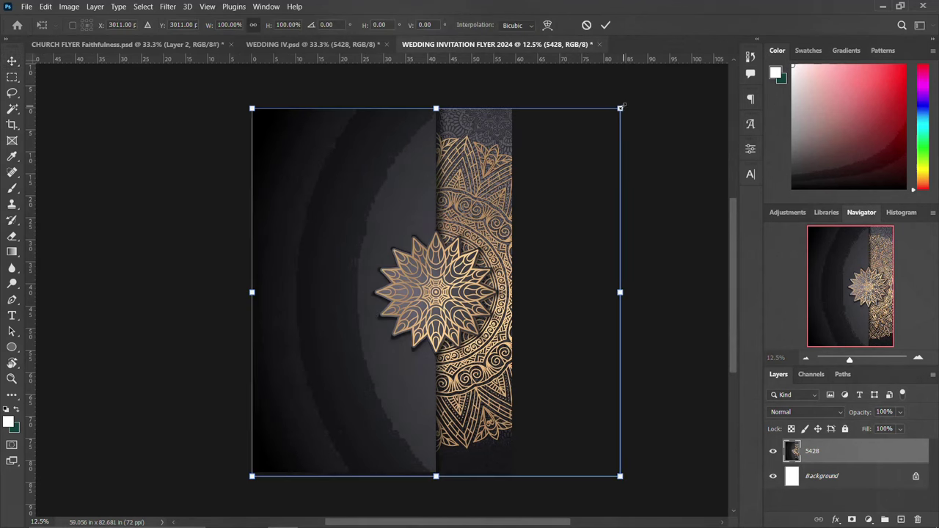
left_click_drag(621, 107, 623, 105)
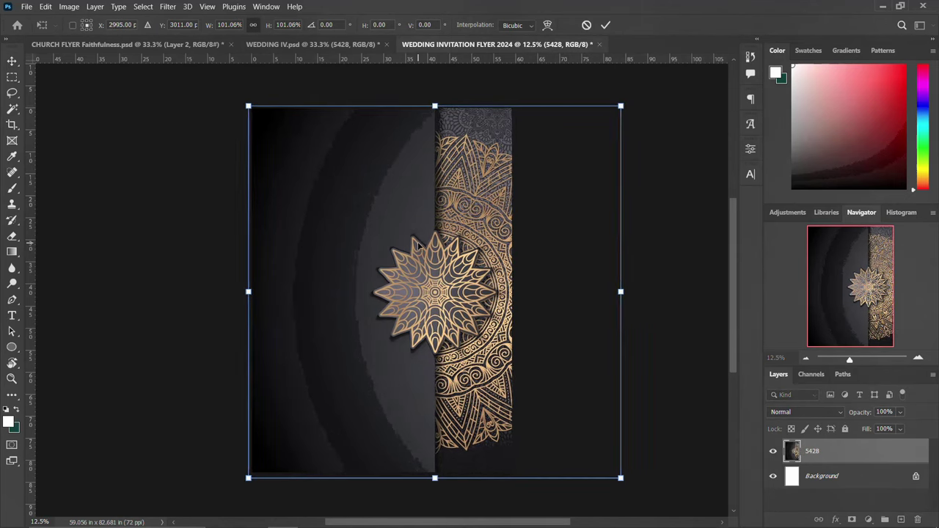
left_click_drag(418, 248, 416, 246)
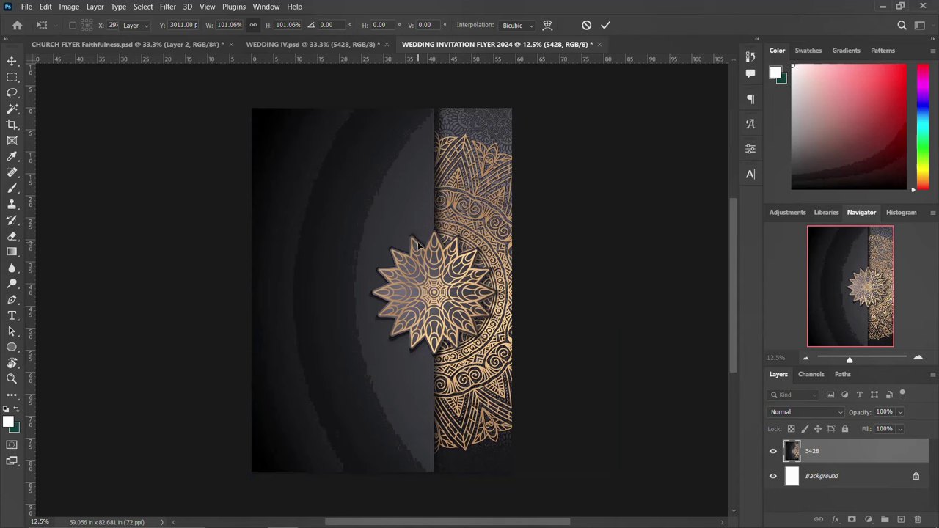
key("Return")
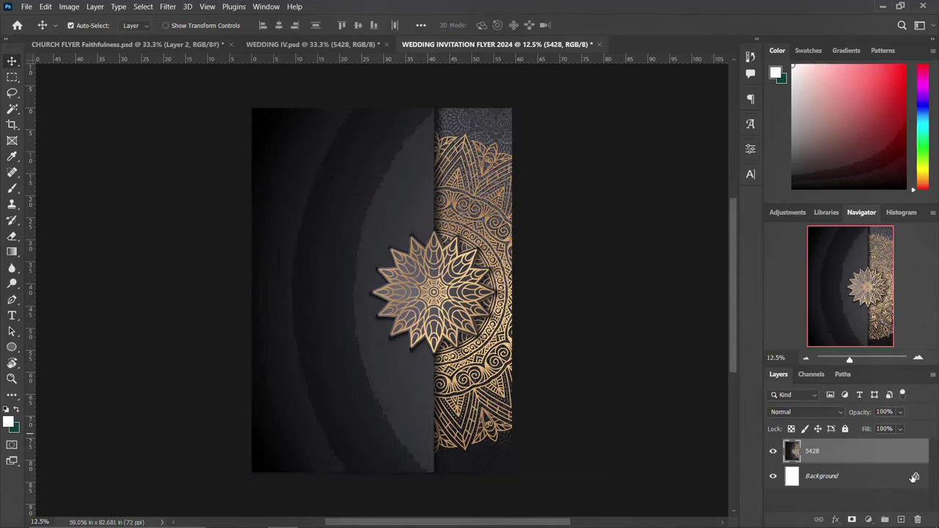
Draw a tall thin pure-red rectangle down the page's left edge.
left_click(914, 478)
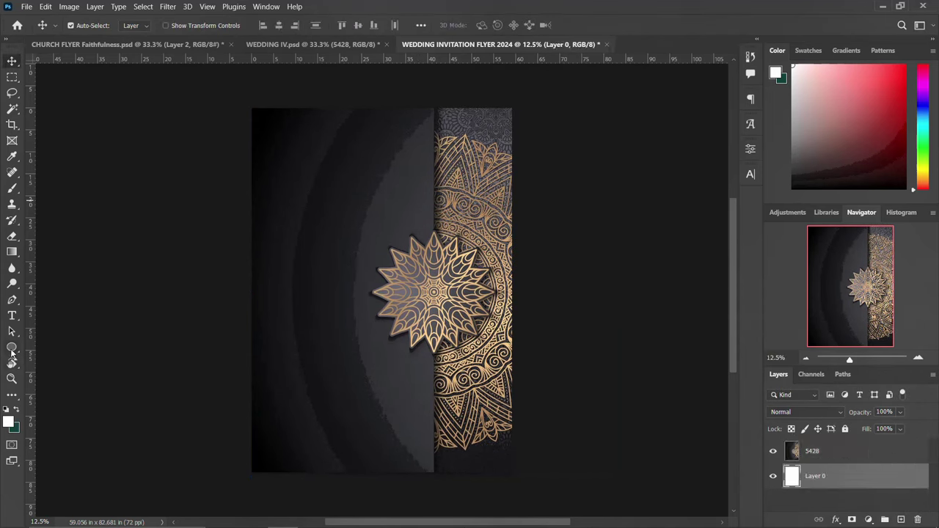
left_click_drag(11, 352, 46, 354)
left_click_drag(245, 97, 257, 478)
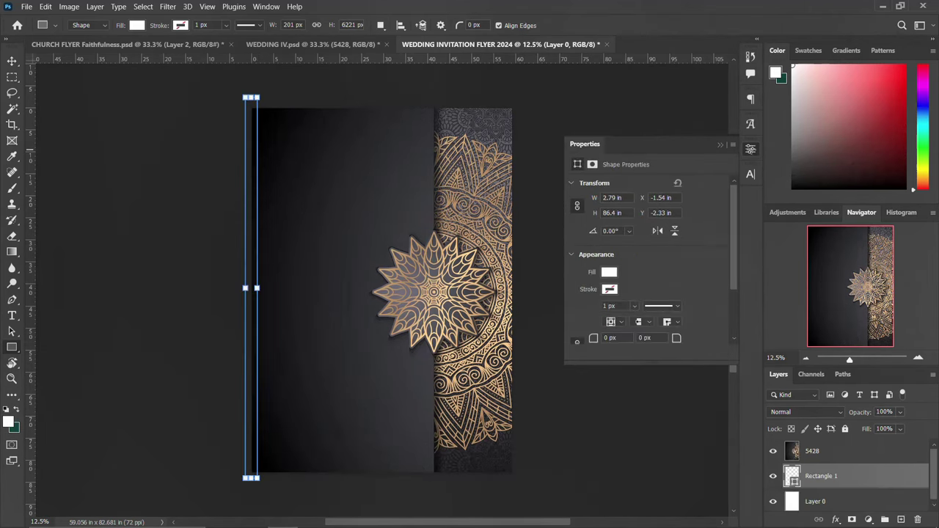
left_click(611, 272)
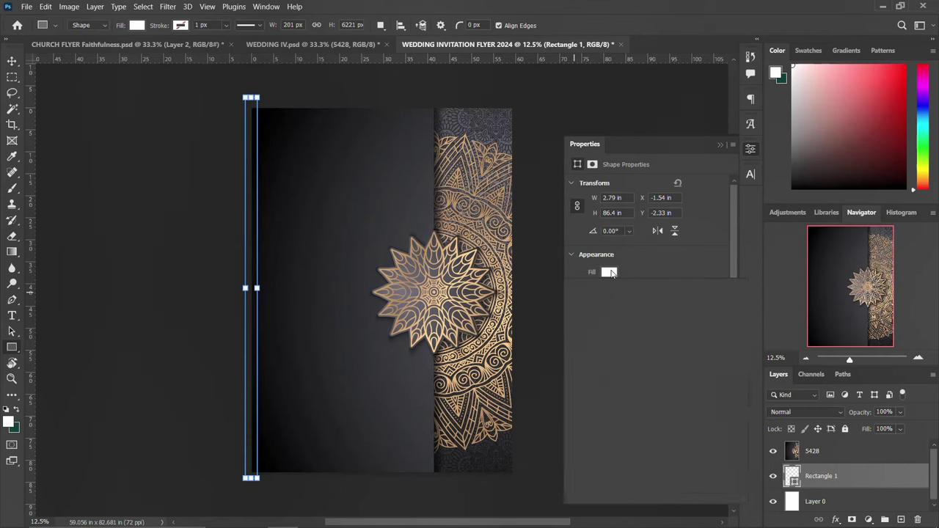
left_click(732, 296)
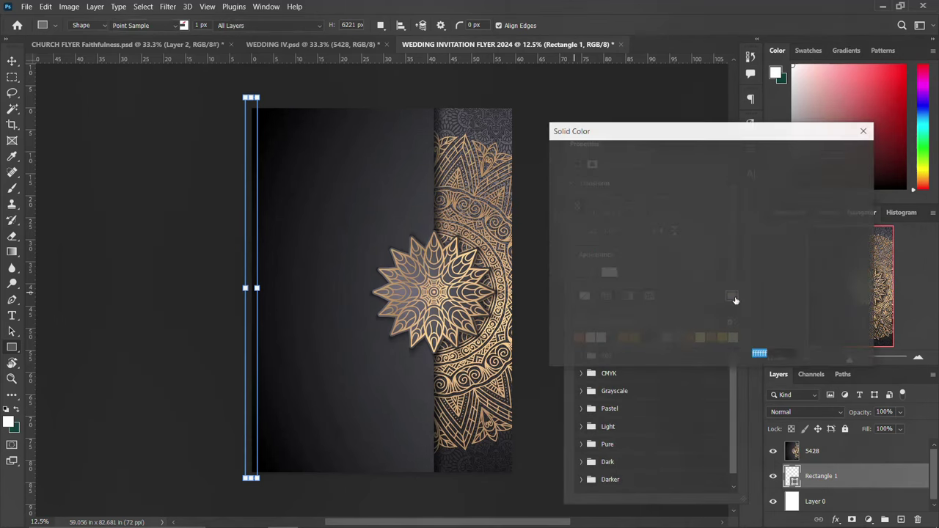
left_click_drag(698, 195, 710, 157)
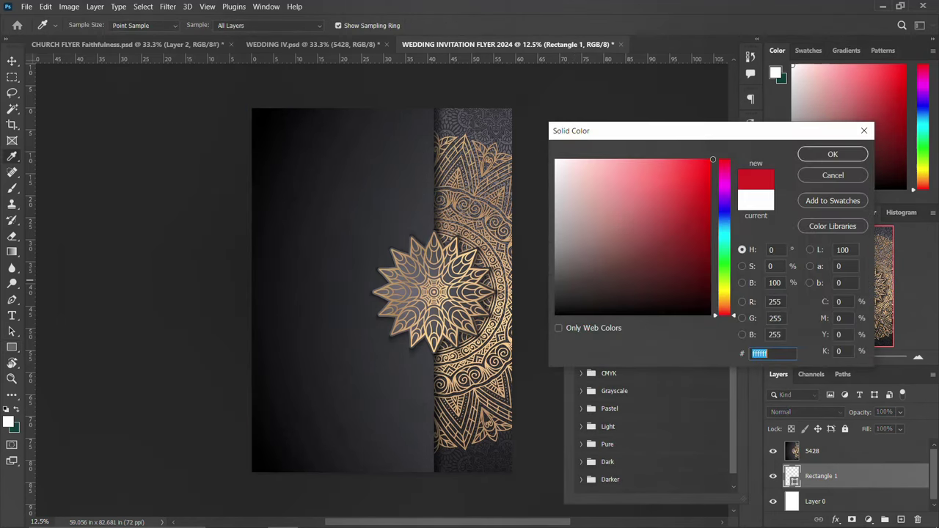
left_click(833, 154)
key("u")
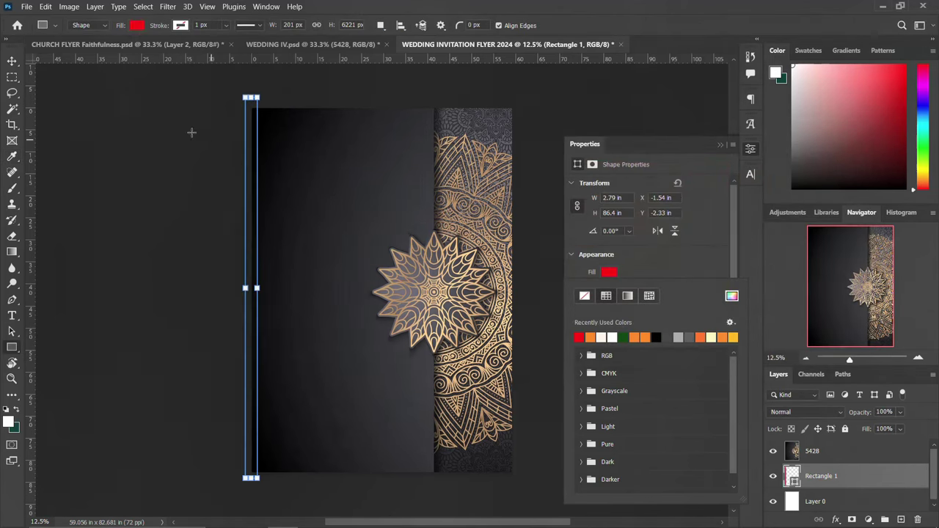
Move the red rectangle above the mandala layer and group all layers as 'BG'.
left_click(11, 62)
left_click_drag(827, 476, 838, 449)
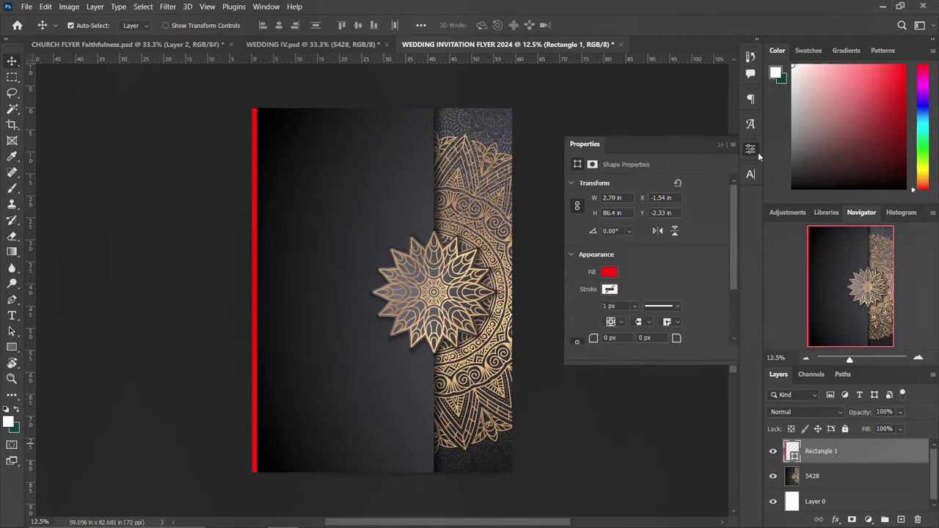
left_click(755, 150)
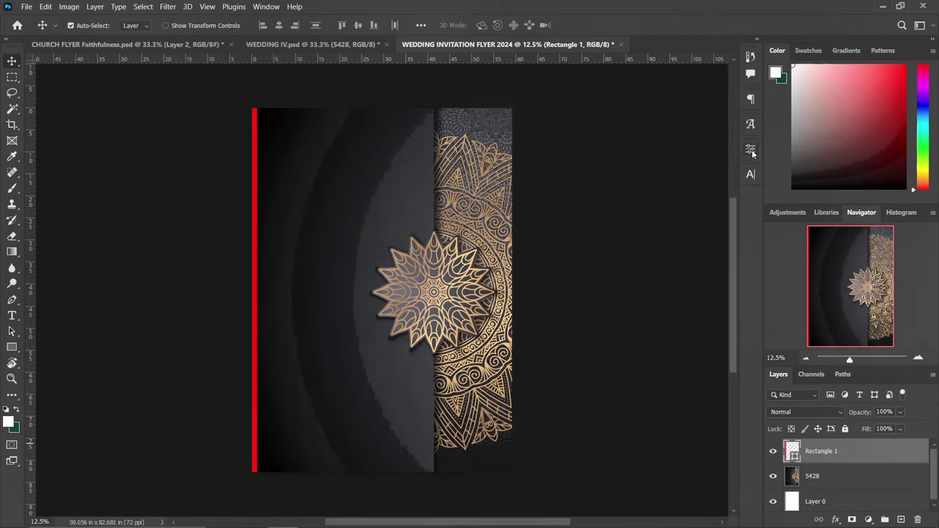
left_click(821, 503, "shift")
key("ctrl+g")
double_click(818, 447)
type("B")
key("Return")
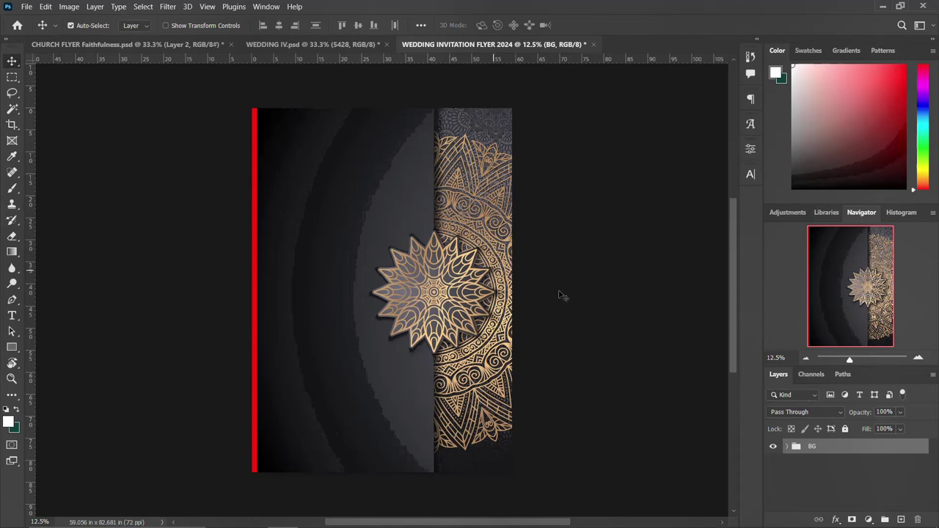
left_click(787, 448)
left_click(836, 497)
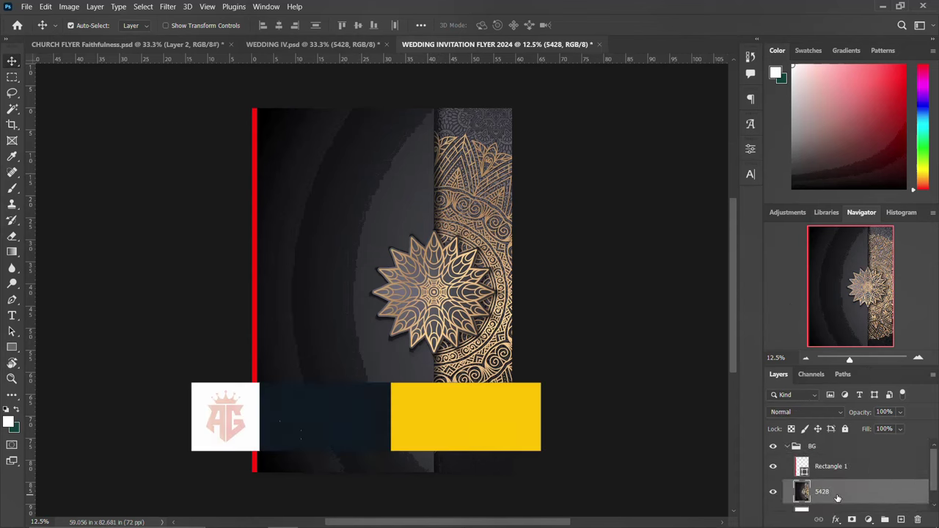
Grade layer 5428 in Camera Raw: Temperature +14, Exposure -0.40, Contrast +22, Highlights +19, Clarity +19.
left_click(166, 8)
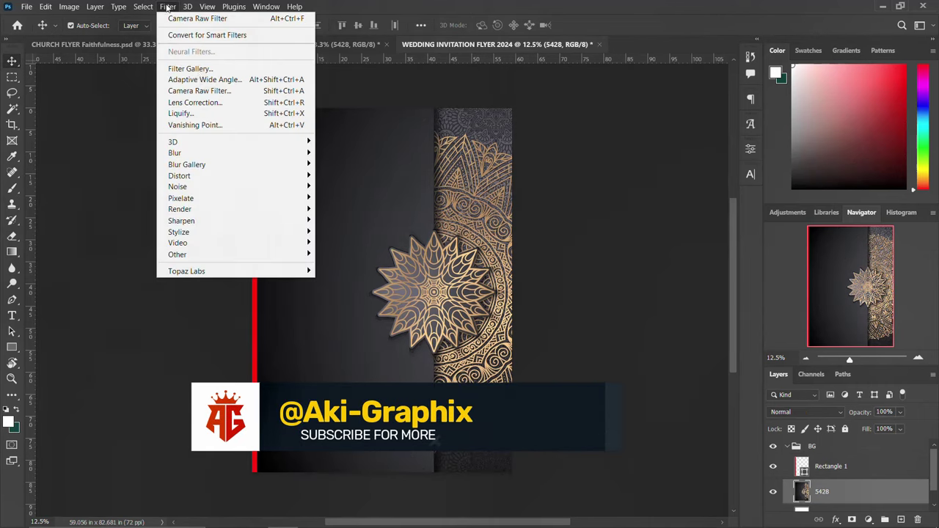
left_click(200, 90)
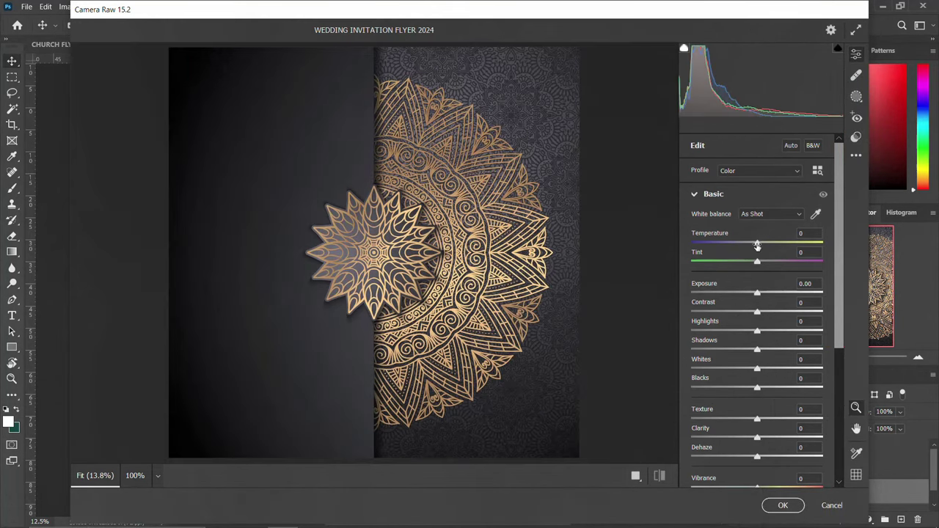
left_click_drag(758, 246, 760, 266)
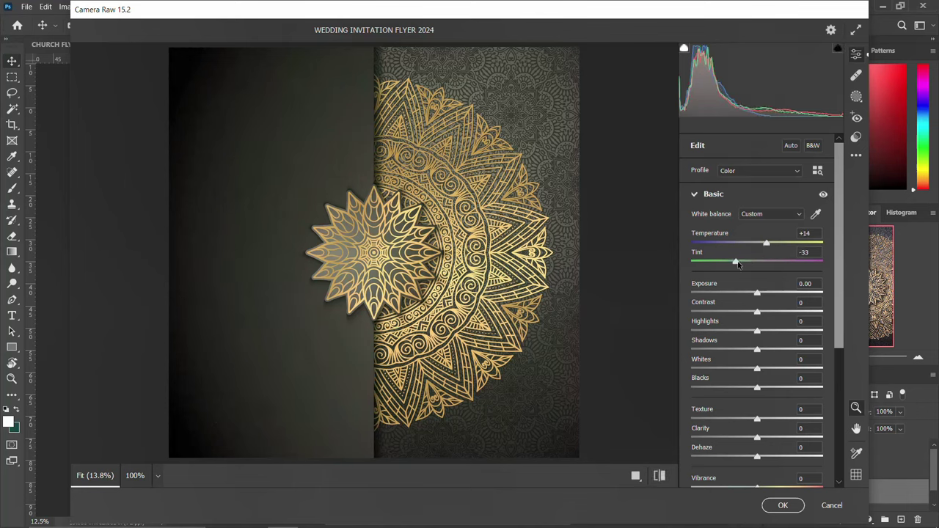
left_click_drag(759, 297, 774, 317)
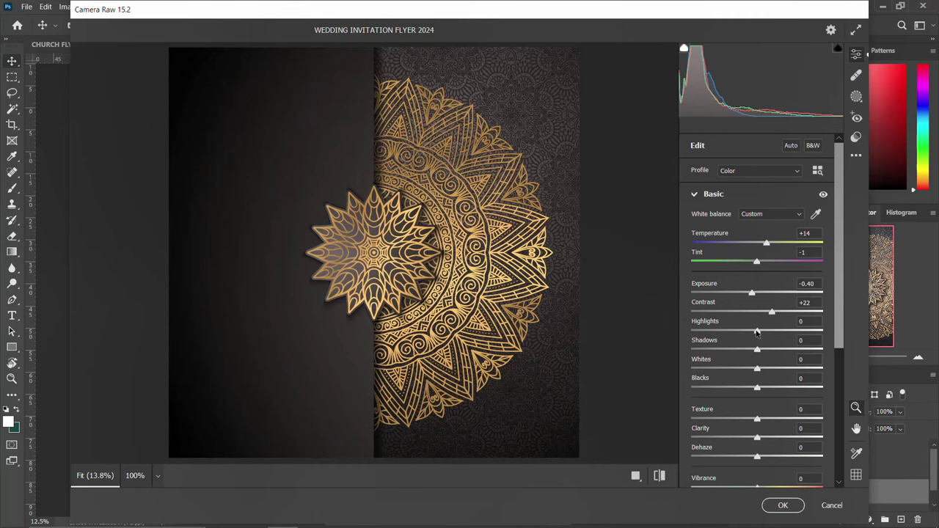
left_click_drag(758, 332, 769, 333)
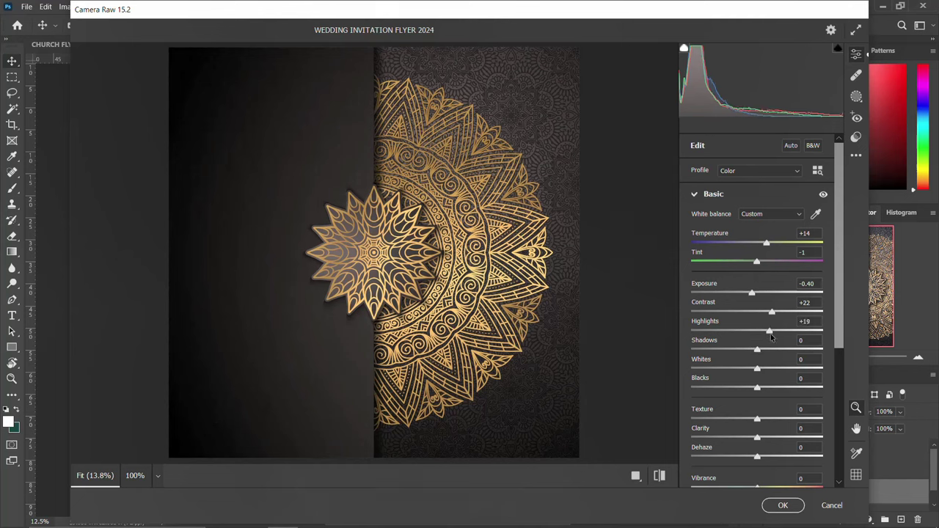
left_click_drag(758, 439, 770, 440)
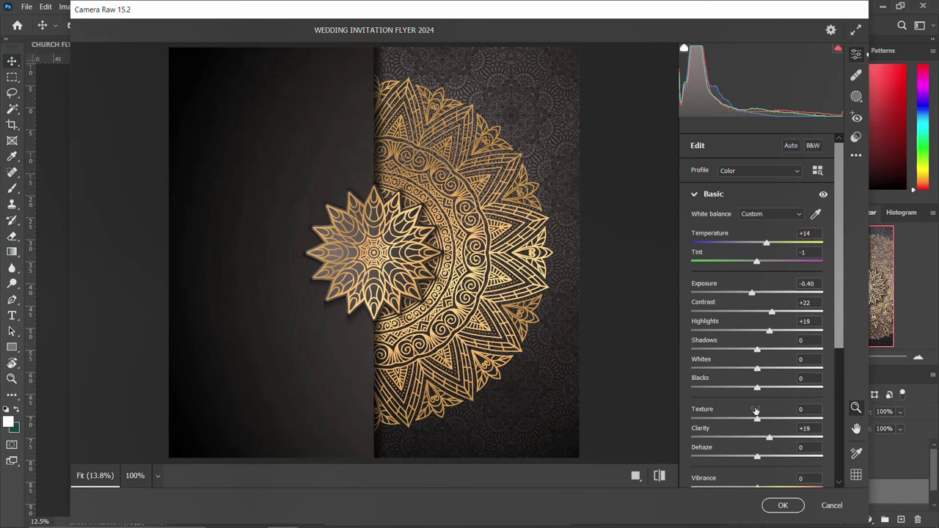
left_click(636, 476)
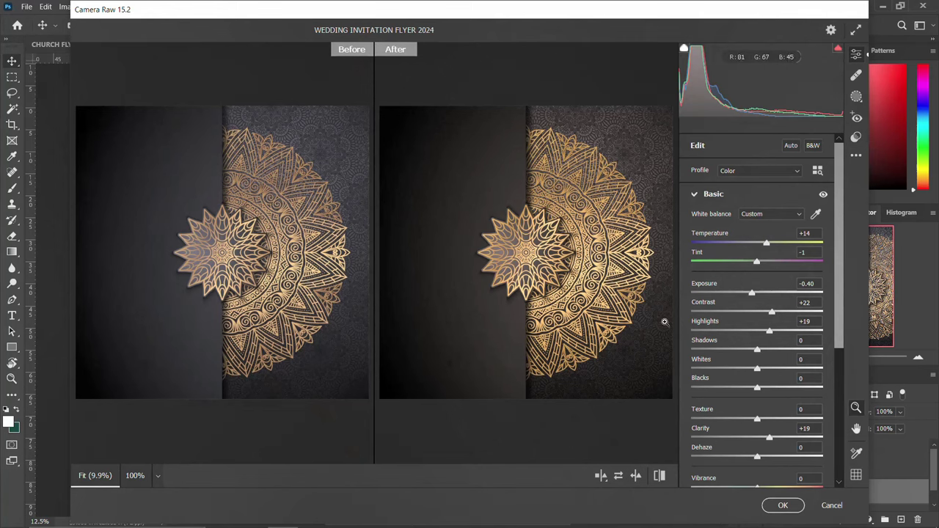
left_click(776, 506)
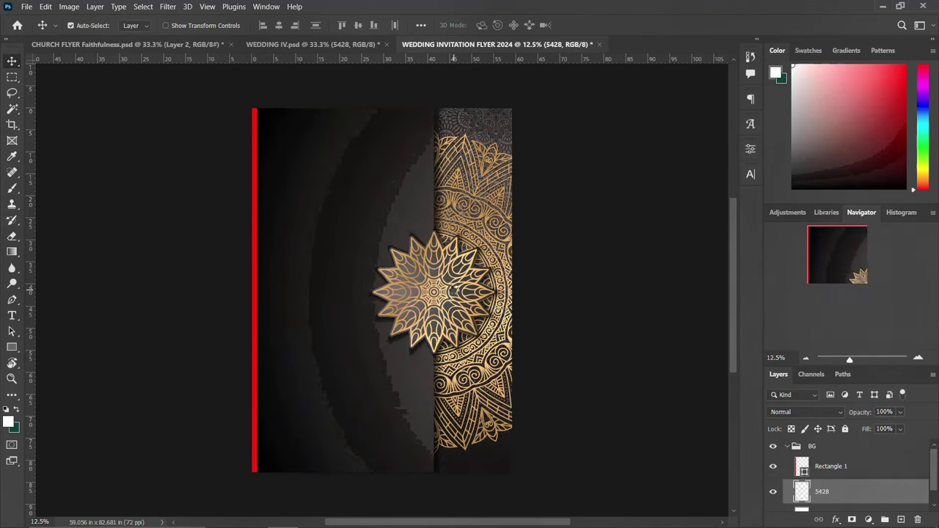
Collapse the BG group and pick the INVITATION title layer in WEDDING IV.psd.
left_click(789, 447)
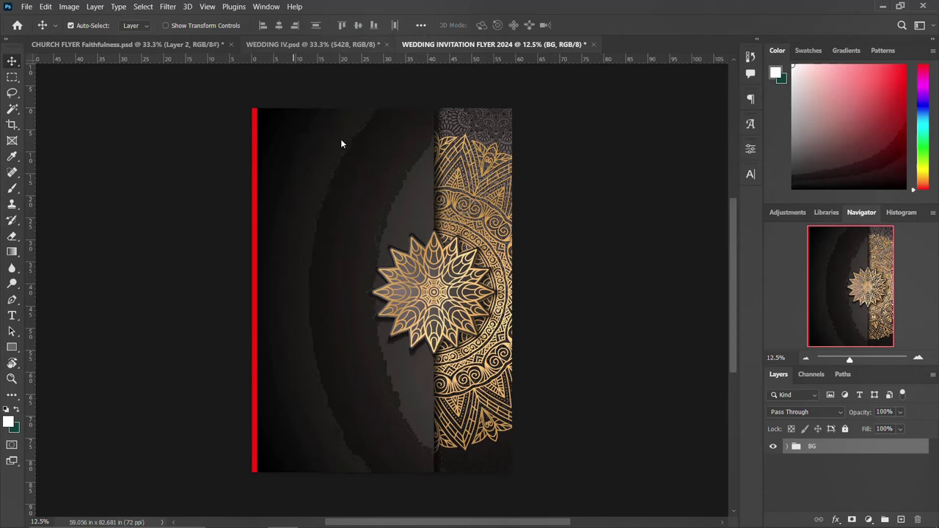
left_click(328, 45)
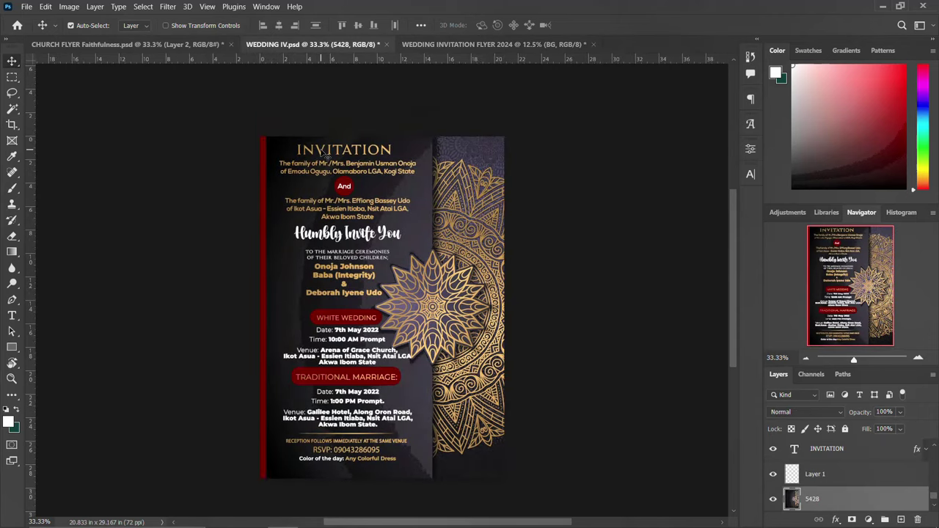
left_click(342, 133)
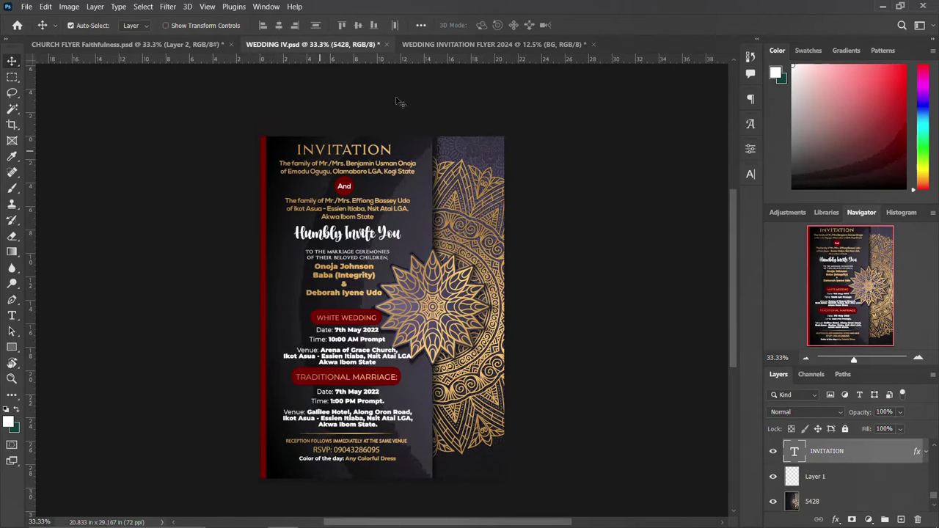
scroll(466, 45, "up", 1)
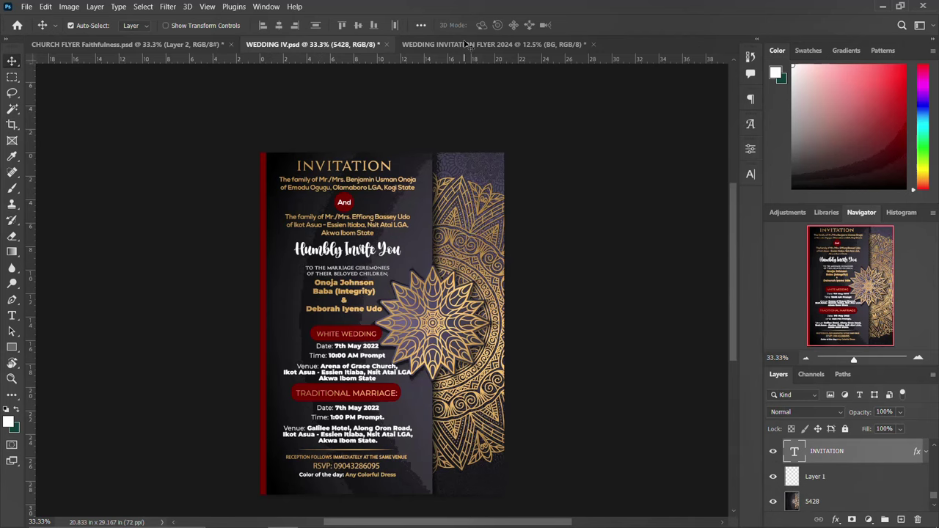
left_click(466, 45)
Copy the INVITATION title into the flyer, resize it and move it near the top.
left_click_drag(355, 153, 357, 161)
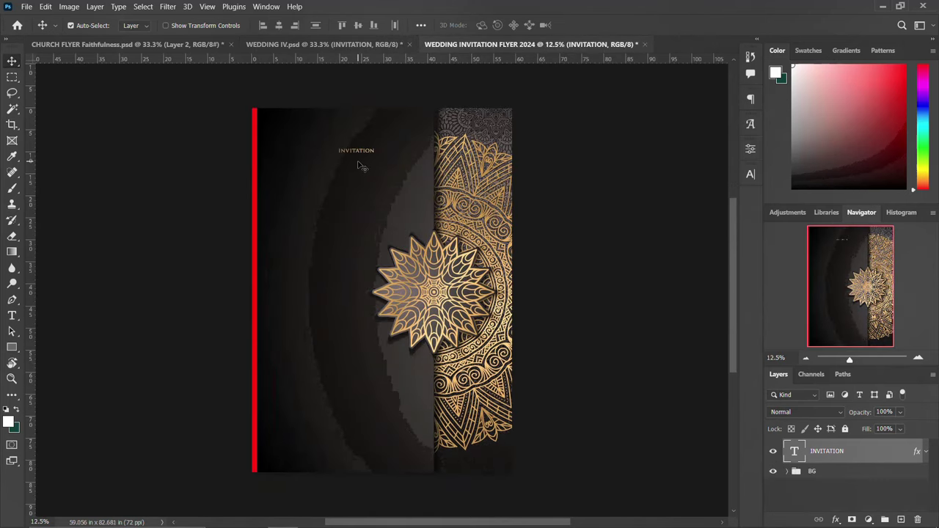
key("ctrl+t")
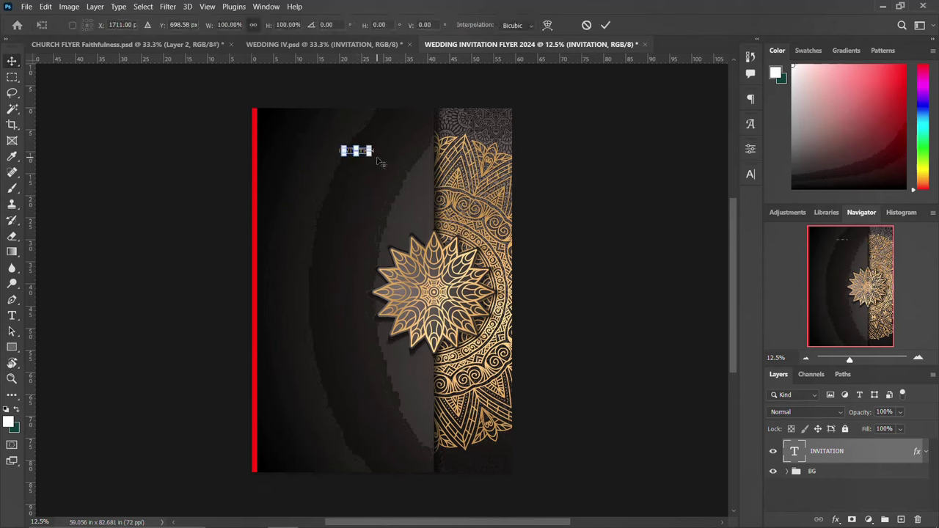
mouse_move(386, 159)
left_mouse_down()
mouse_move(412, 158)
mouse_move(400, 162)
left_mouse_up()
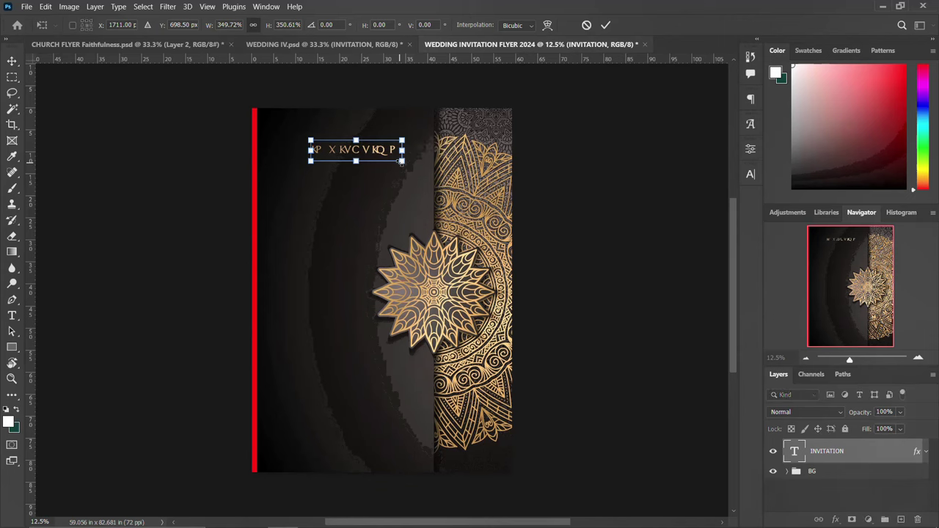
key("Return")
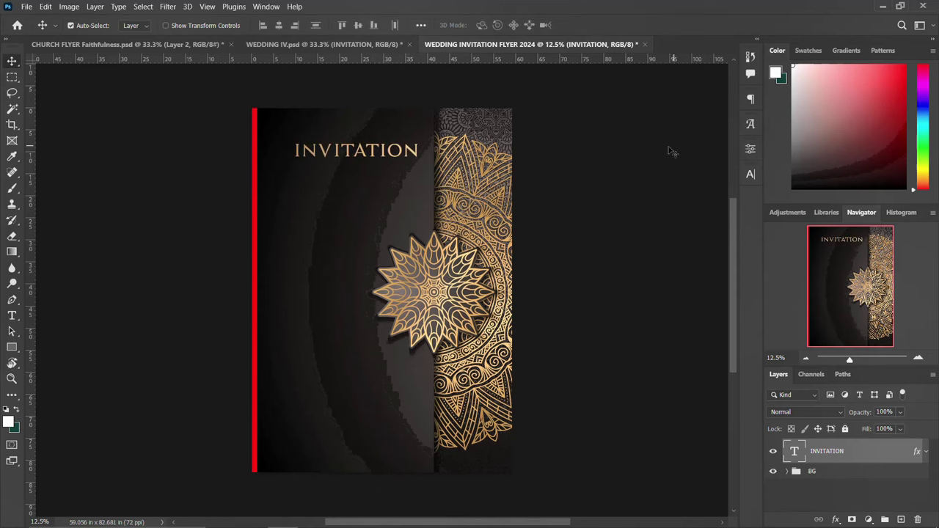
left_click(755, 175)
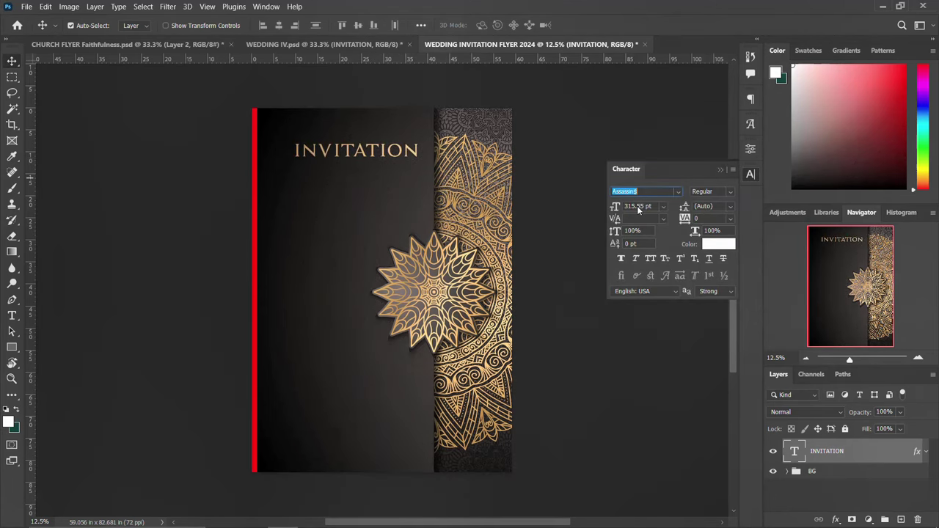
left_click(639, 207)
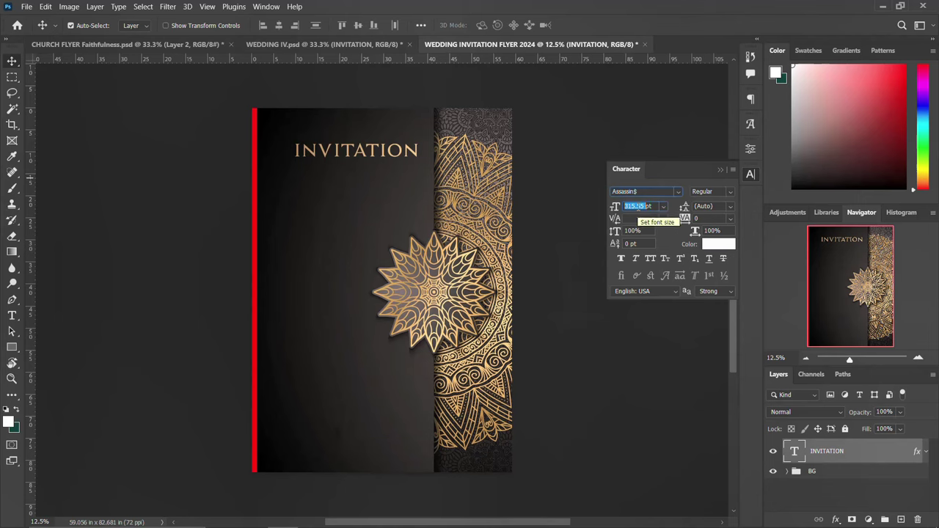
type("20pt")
key("Return")
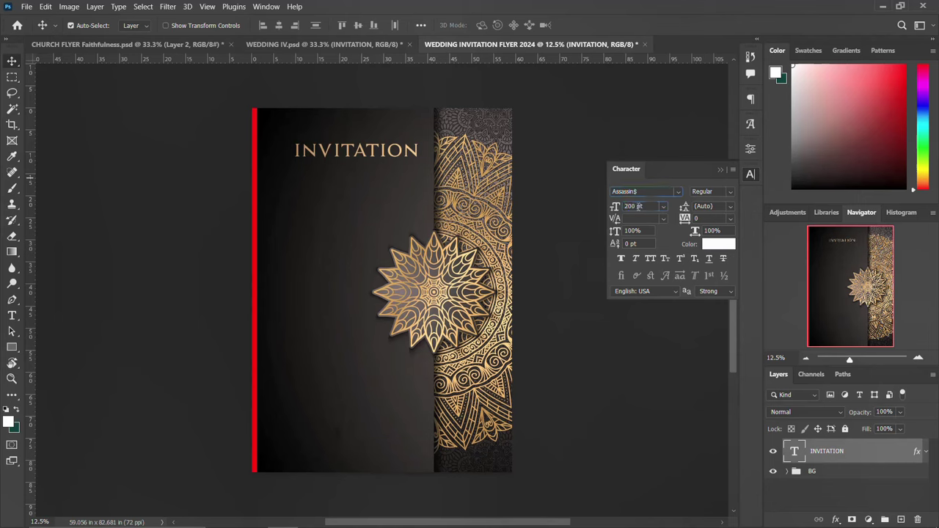
left_click(750, 174)
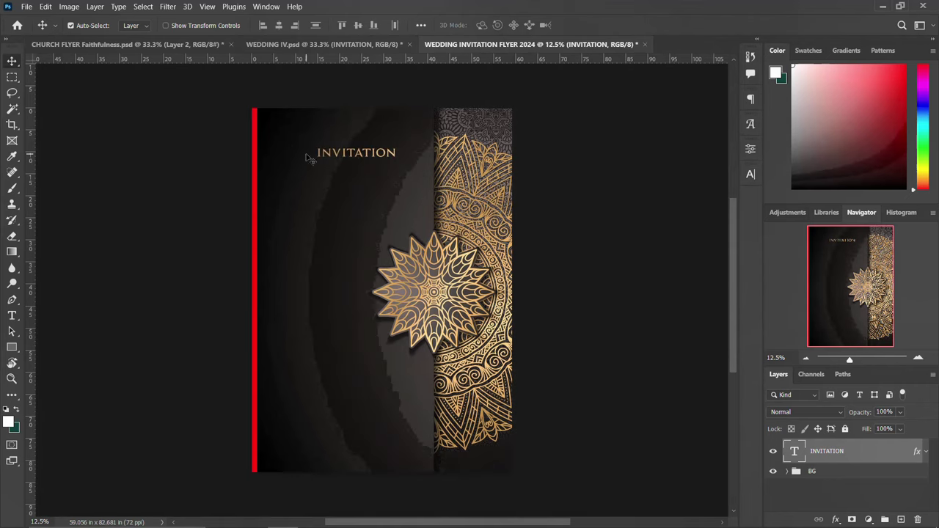
left_click_drag(358, 158, 344, 134)
Set the INVITATION heading to 25 pt and nudge it up slightly.
left_click(750, 174)
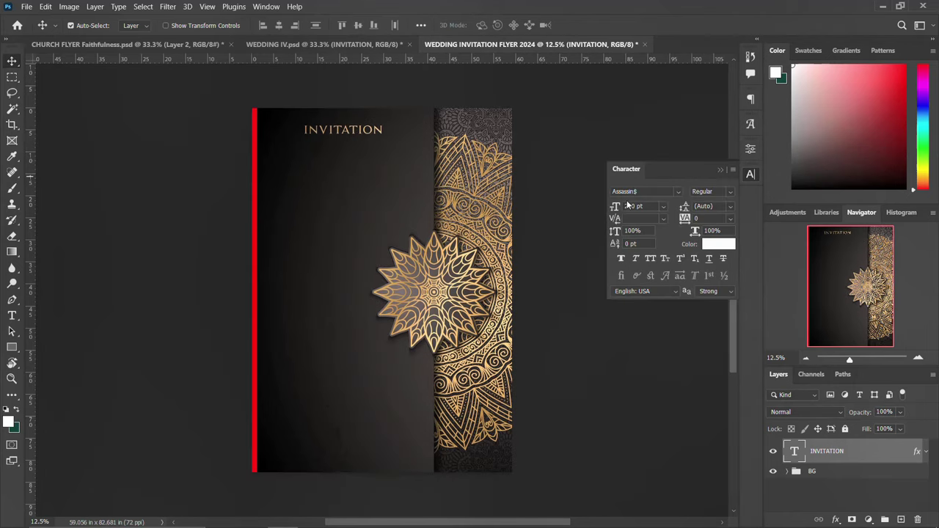
double_click(628, 206)
type("300")
key("Return")
left_click(750, 174)
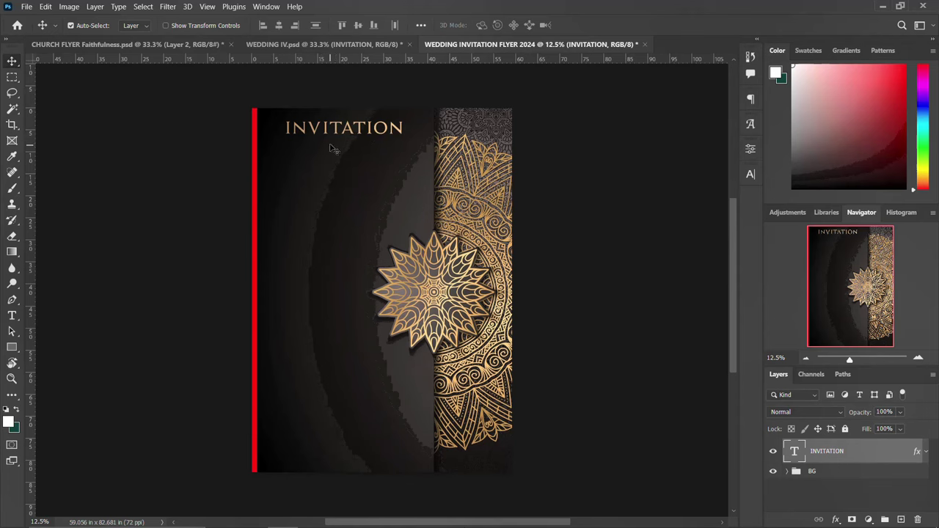
left_click(750, 175)
double_click(633, 206)
type("250")
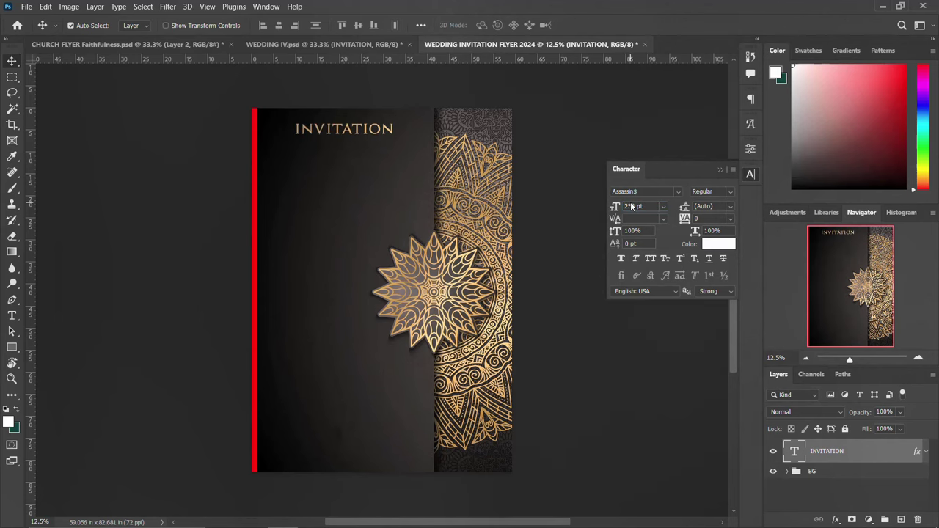
left_click(625, 197)
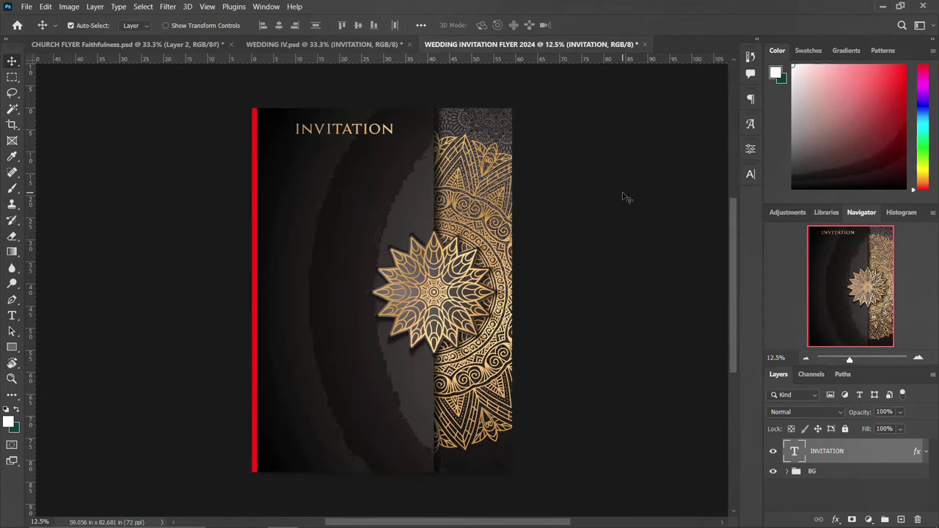
key("shift+Up")
key("shift+Up")
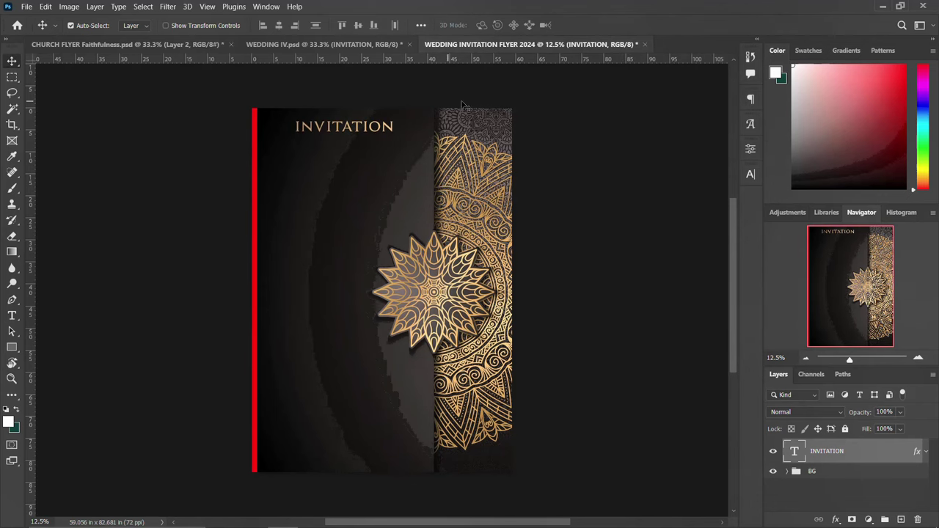
Copy the host-family text from WEDDING IV.psd into the flyer and enlarge it under INVITATION.
left_click(368, 43)
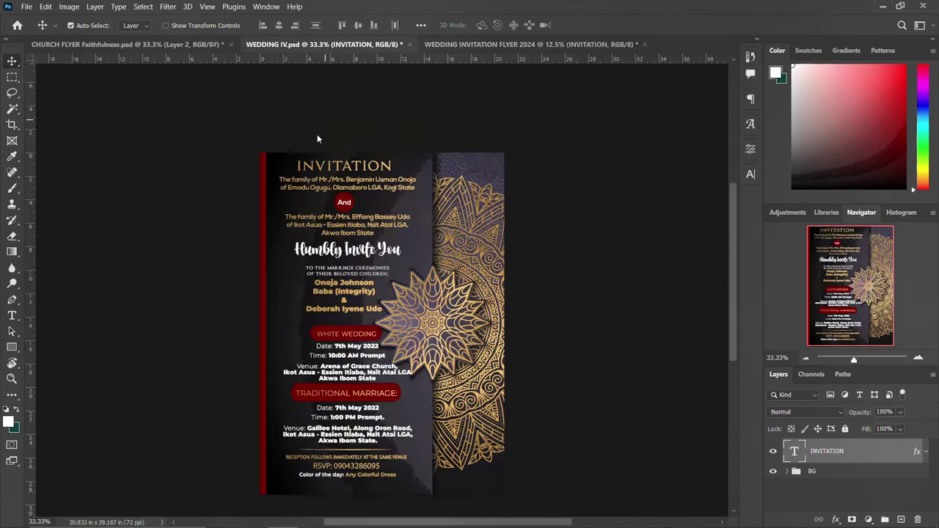
left_click_drag(330, 156, 333, 178)
left_click(506, 45)
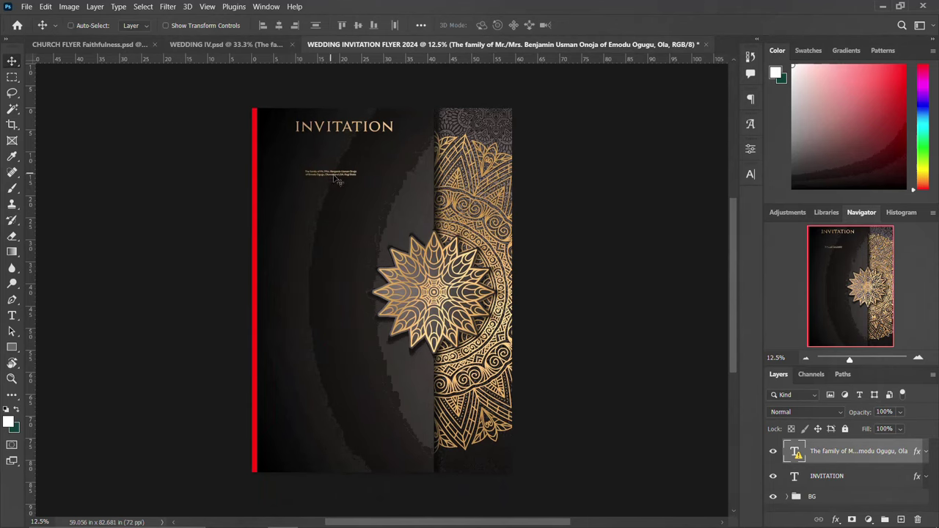
key("ctrl+t")
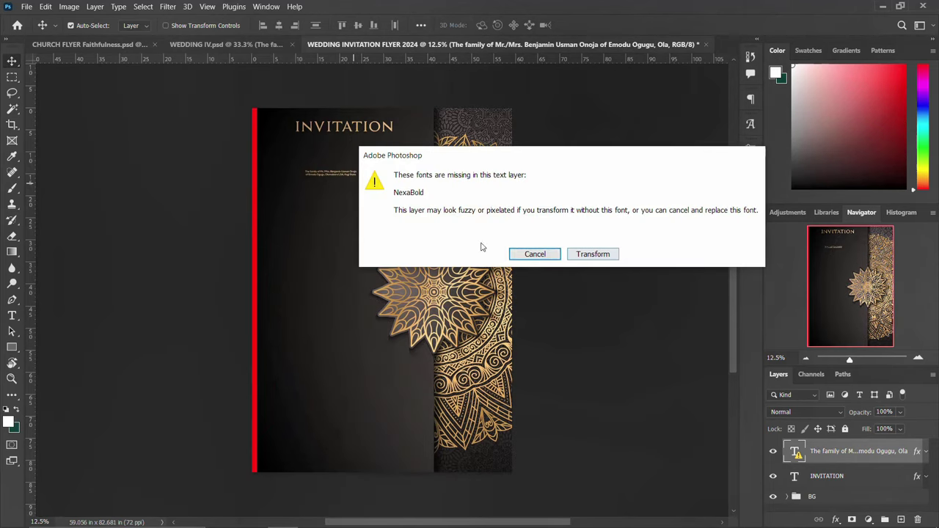
left_click(592, 255)
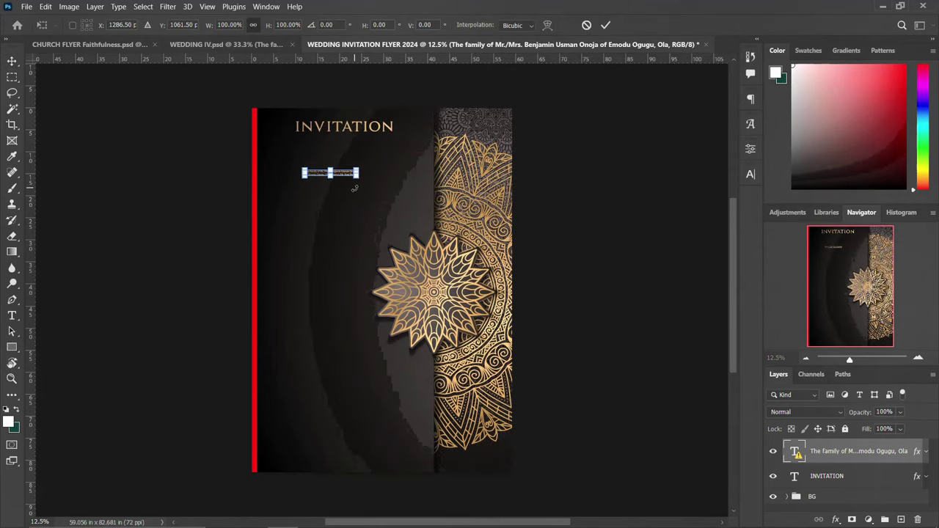
left_click_drag(357, 178, 367, 148)
key("Return")
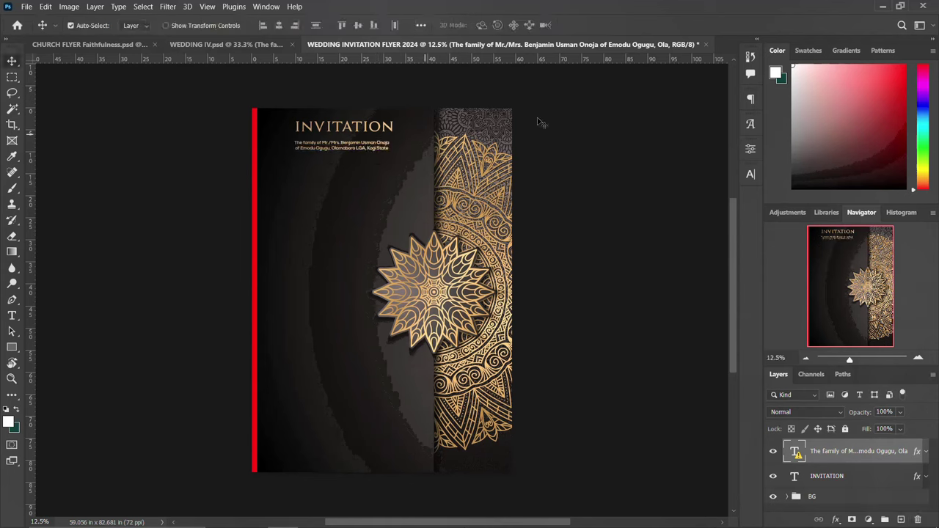
Inspect the missing NexaBold font and the available fonts in the Character panel.
left_click(748, 174)
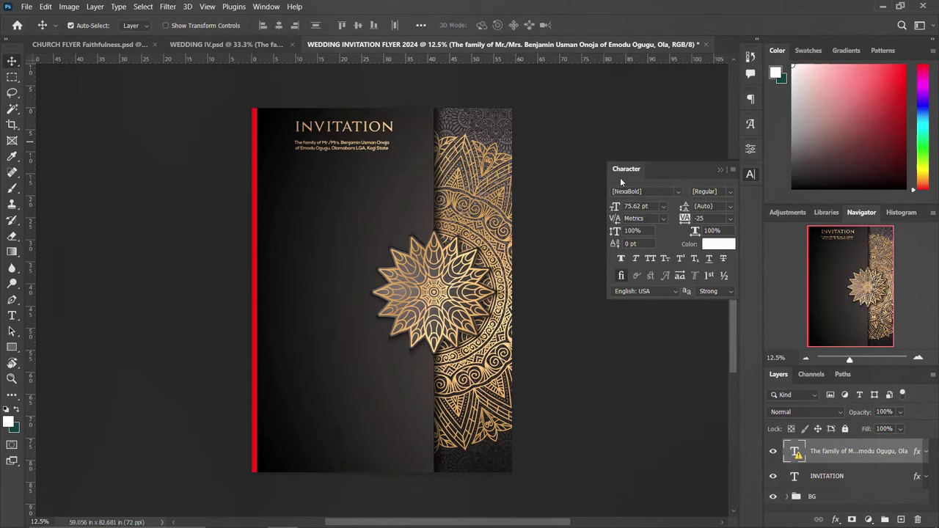
left_click(660, 193)
left_click(659, 193)
left_click(639, 193)
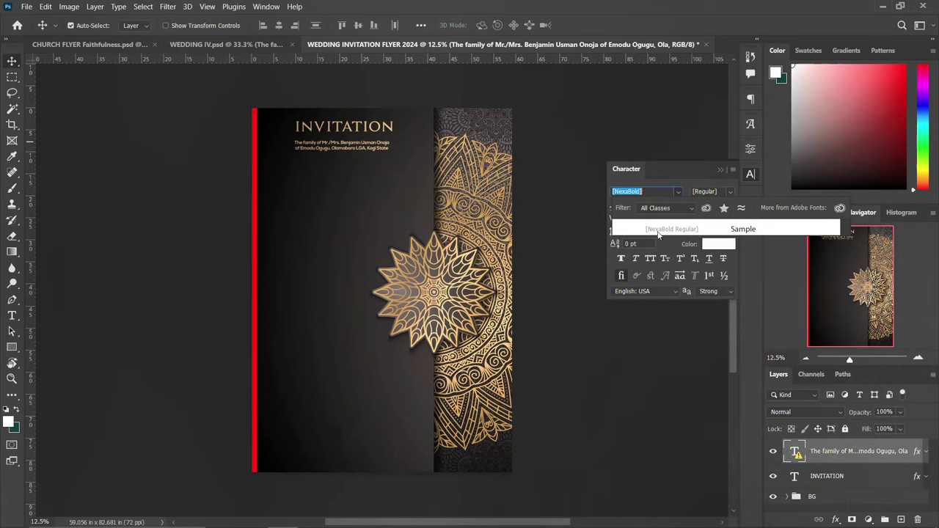
left_click(658, 231)
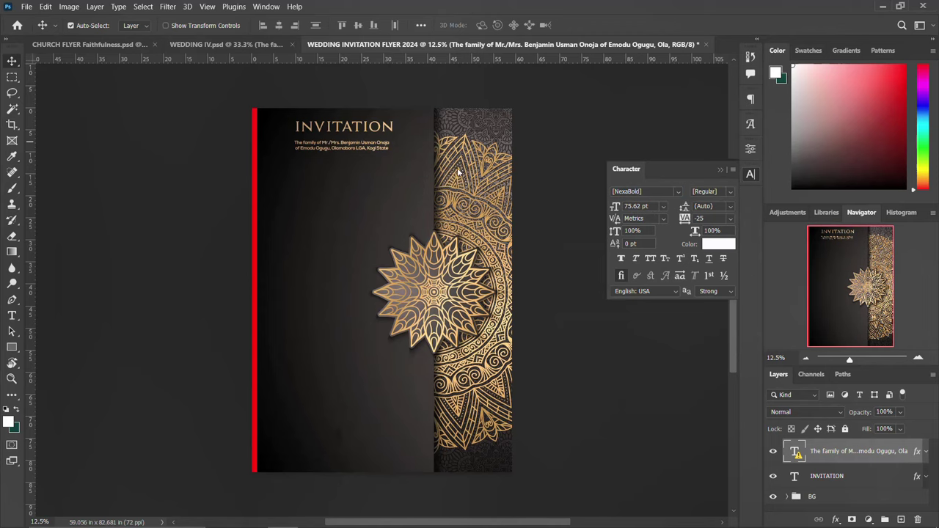
left_click(751, 174)
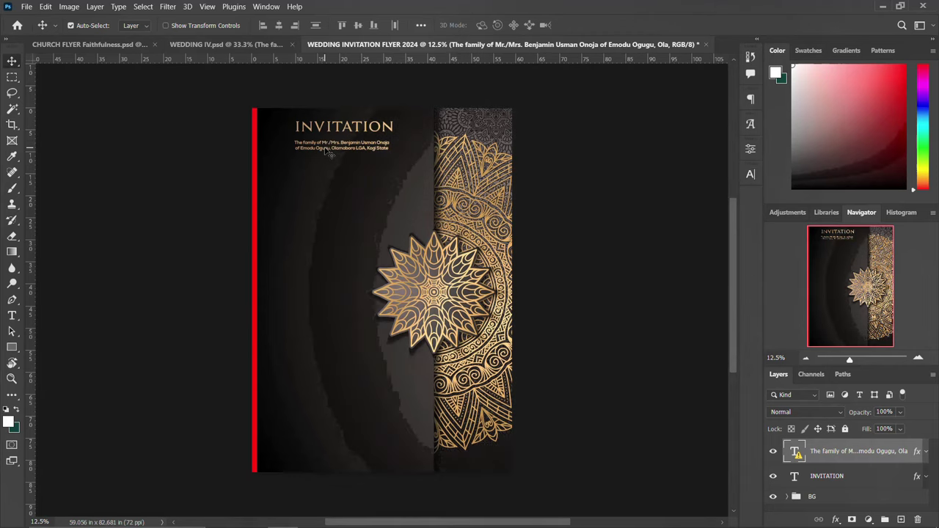
Set the family text to 70 pt and replace missing NexaBold with a Nexa font.
left_click(751, 174)
double_click(634, 206)
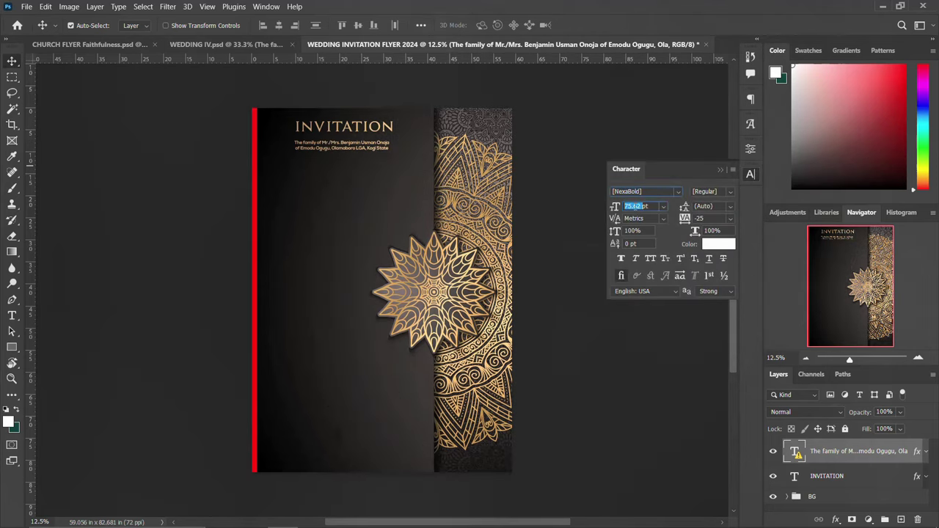
type("70")
key("Return")
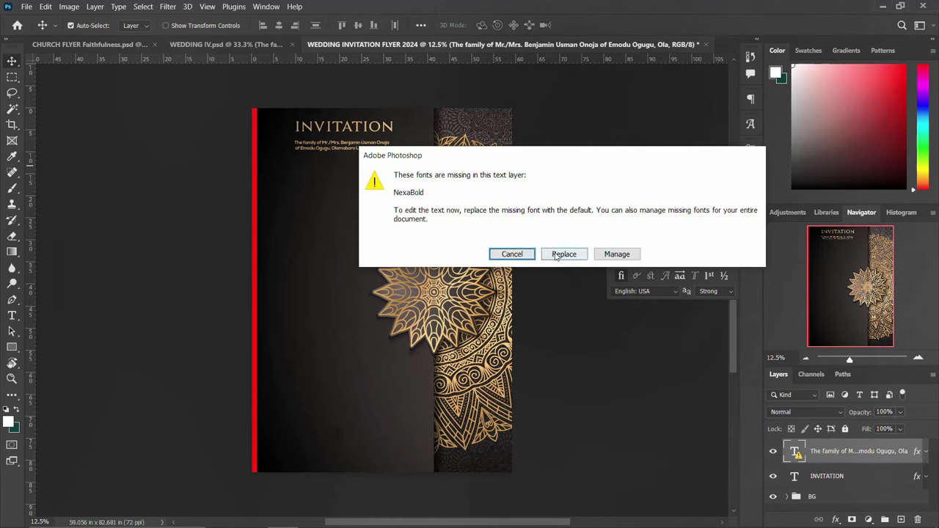
left_click(564, 255)
left_click(647, 191)
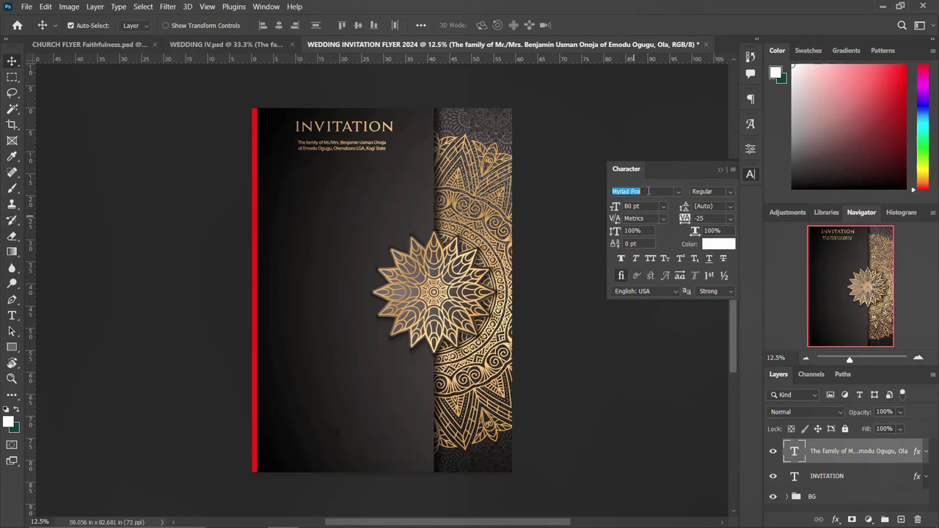
type("NE")
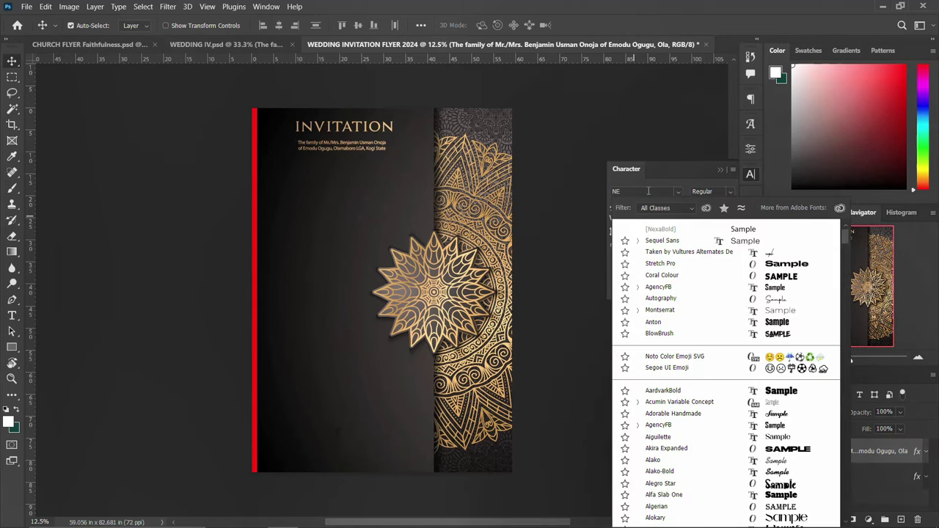
key("Down")
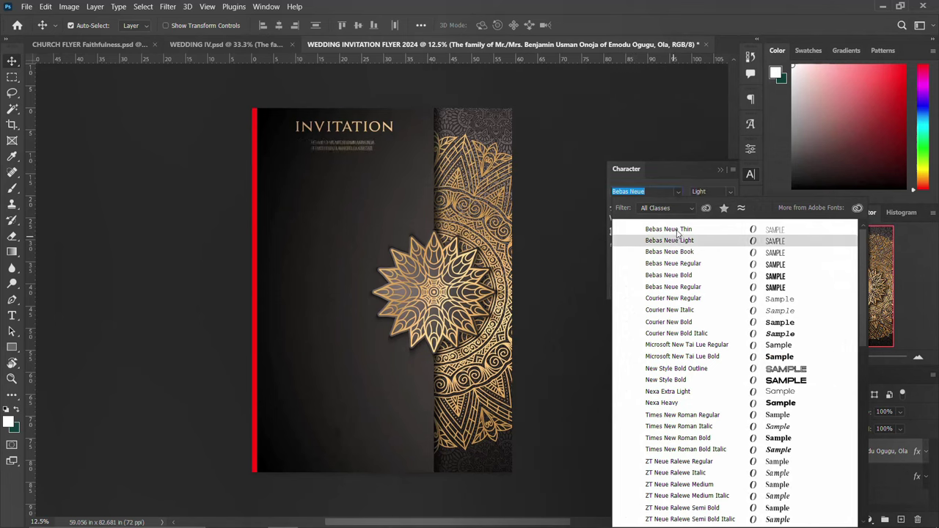
left_click(750, 177)
left_click(750, 176)
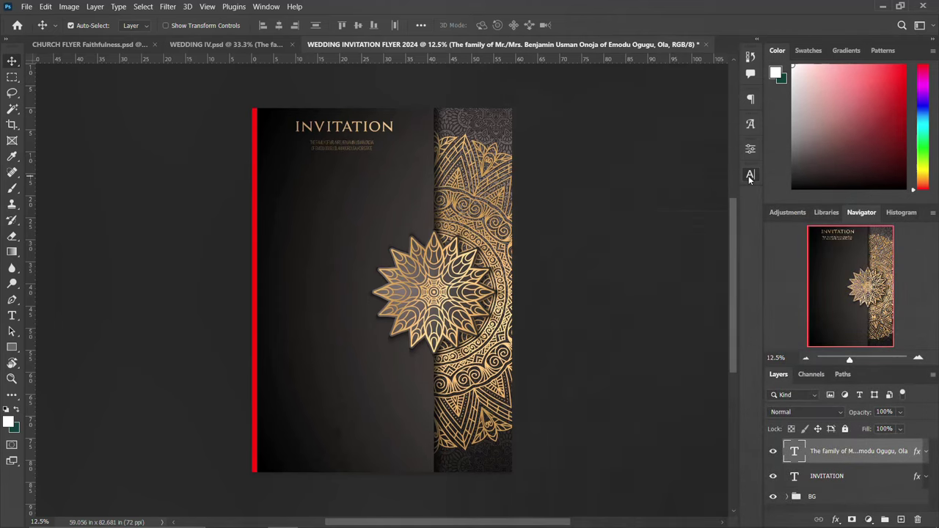
Reselect the family text and raise it to 90 pt in Nexa Heavy.
double_click(365, 144)
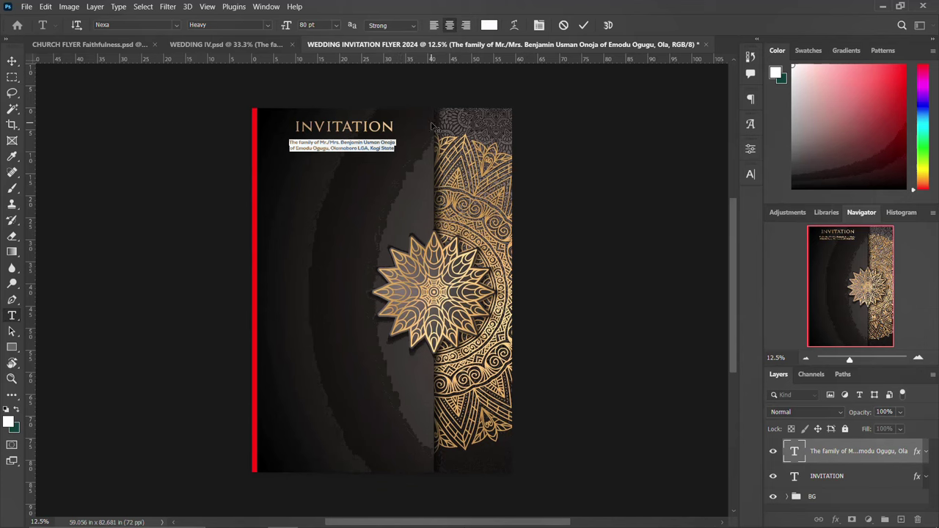
left_click(583, 25)
key("v")
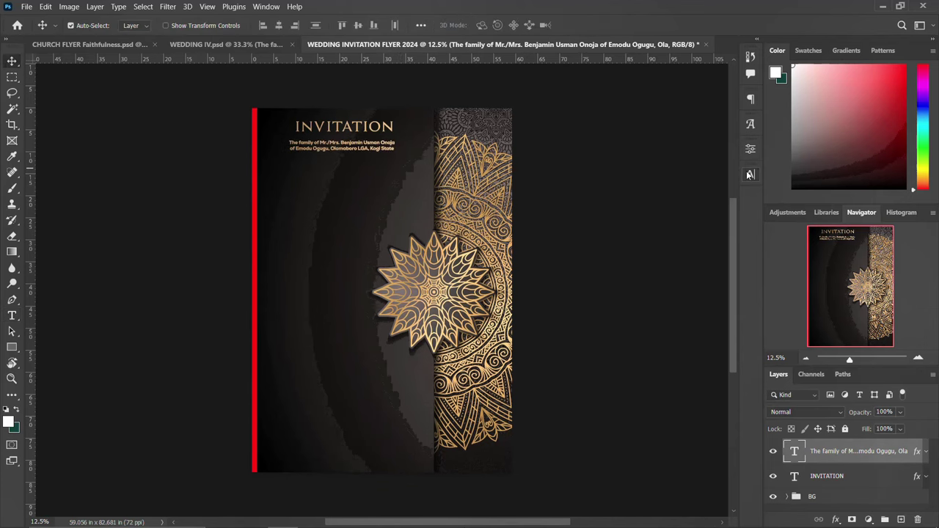
left_click(749, 175)
double_click(628, 206)
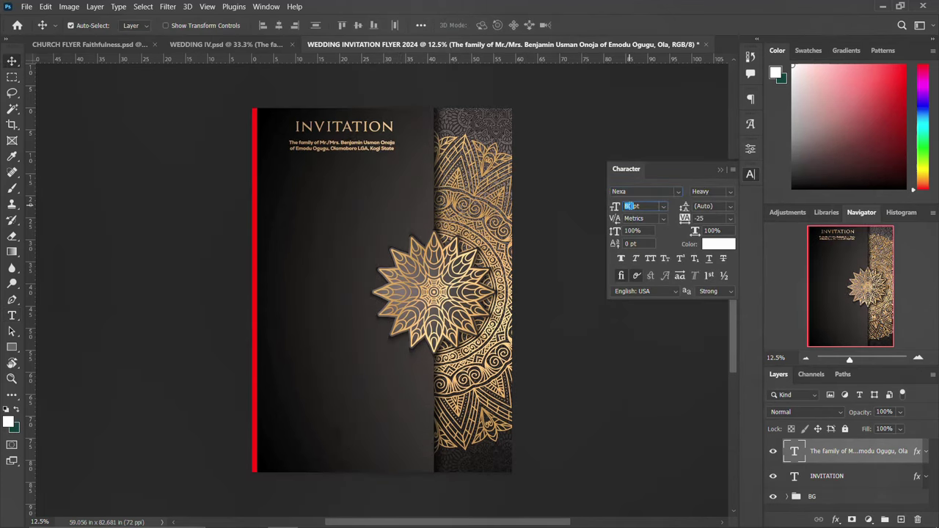
type("90")
key("Return")
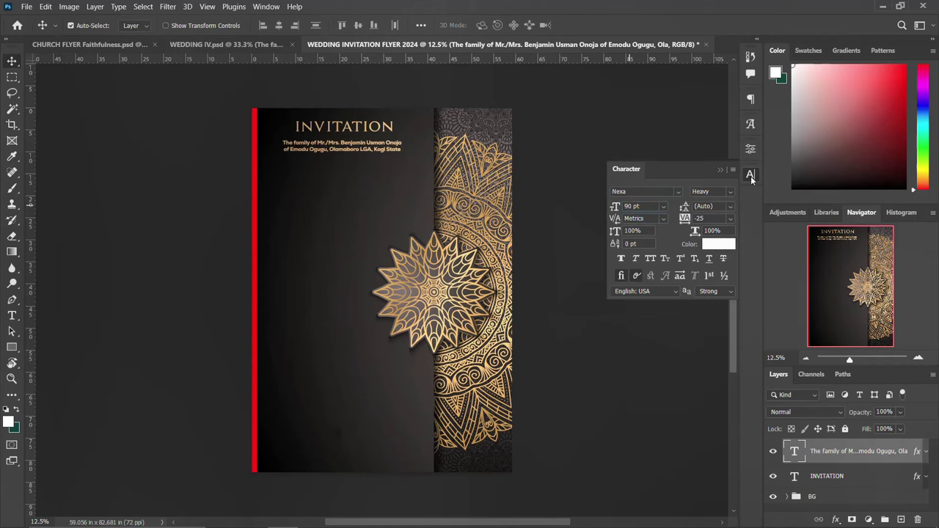
left_click(750, 175)
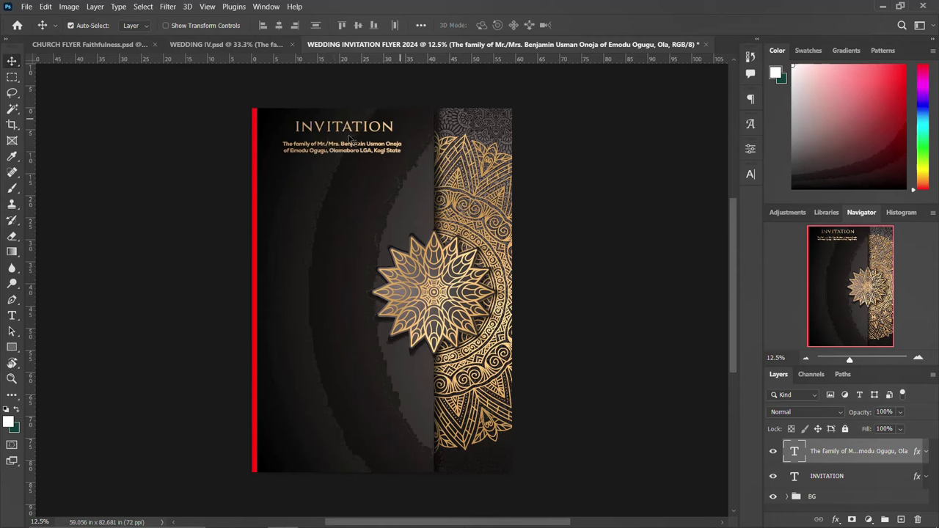
Duplicate the family text just below, align it, and add a 10-by-10 cyan guide grid.
left_click_drag(336, 152, 334, 190)
key("shift+Right")
key("shift+Right")
key("shift+Right")
key("shift+Right")
key("shift+Right")
key("shift+Right")
key("shift+Right")
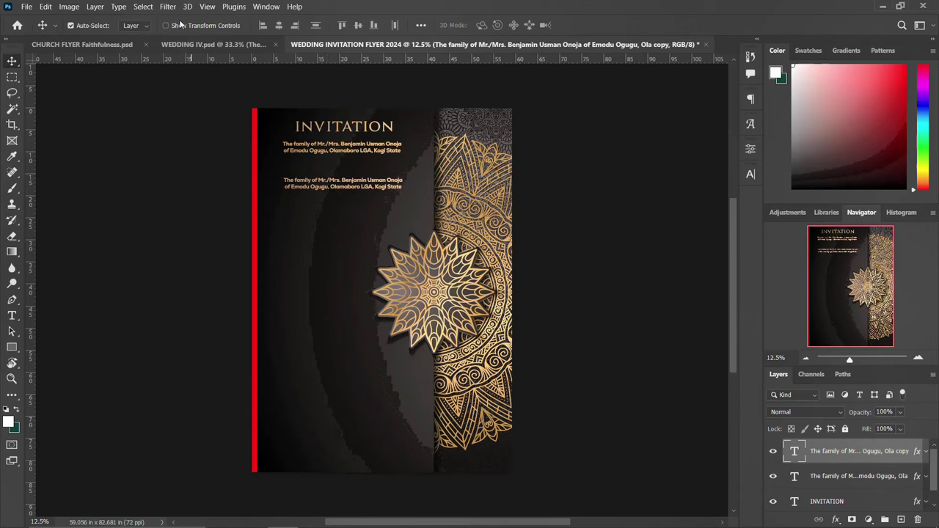
left_click(207, 7)
mouse_move(242, 310)
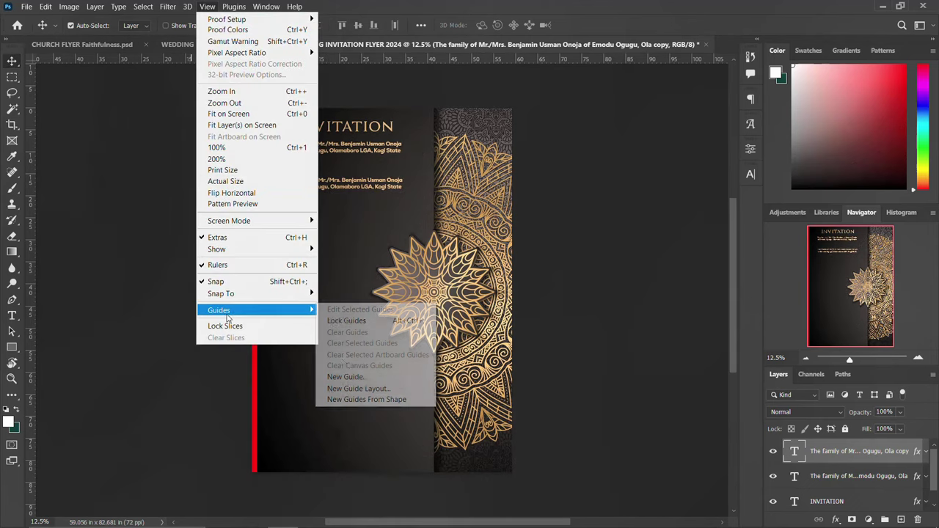
left_click(357, 388)
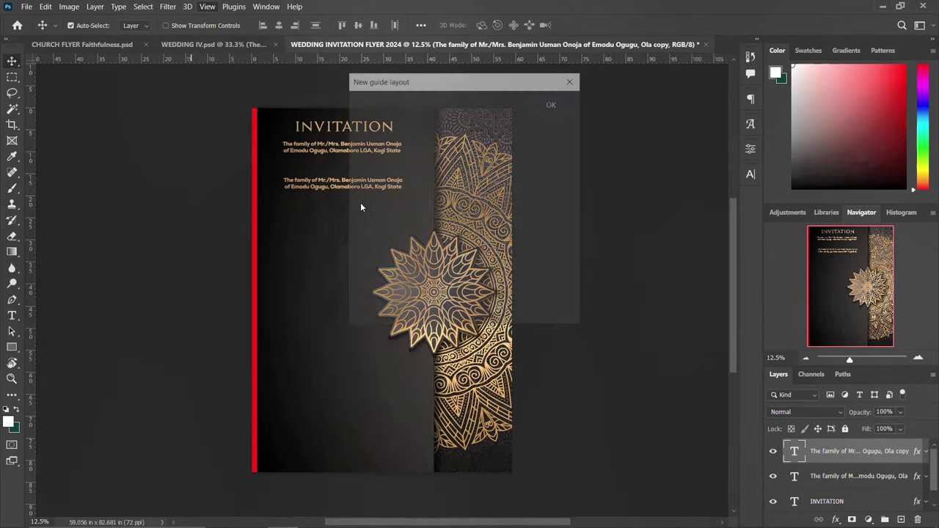
left_click(555, 102)
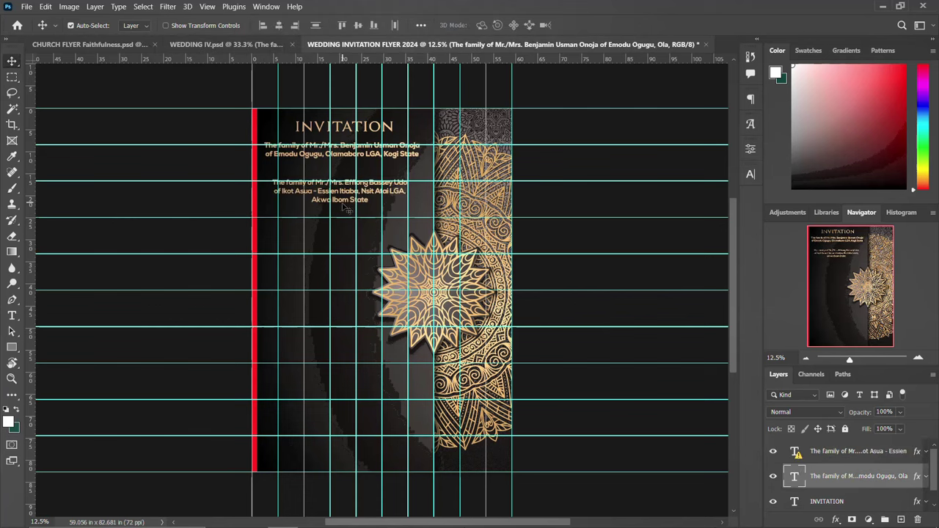
Draw a small red circle between the two family texts.
left_click(350, 196)
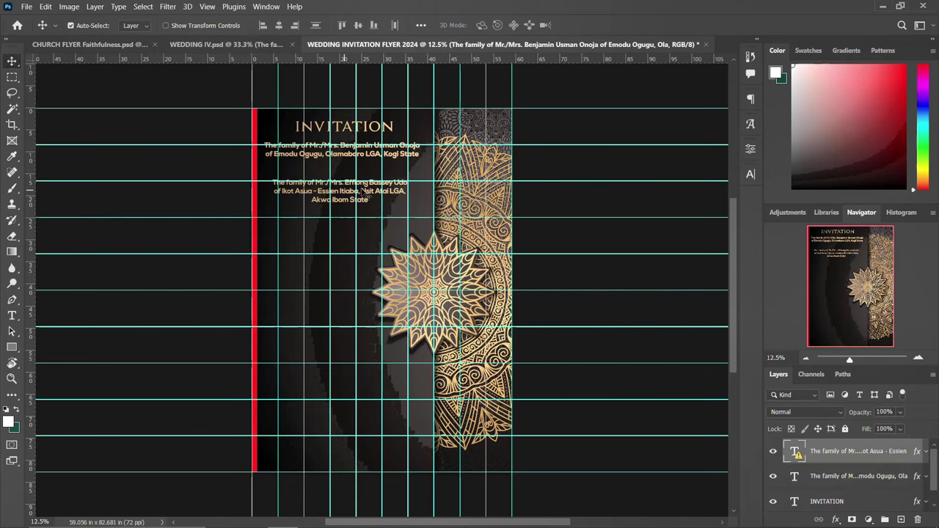
left_click(12, 347)
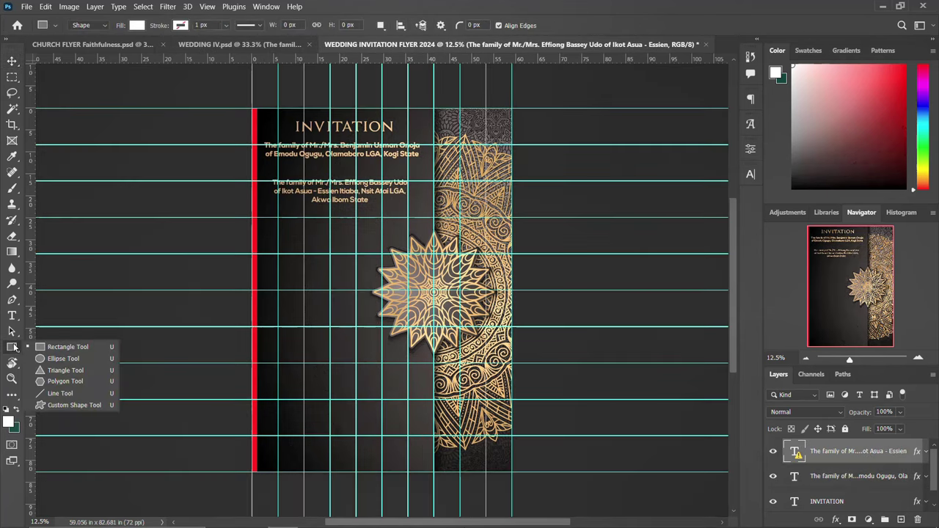
left_click(59, 358)
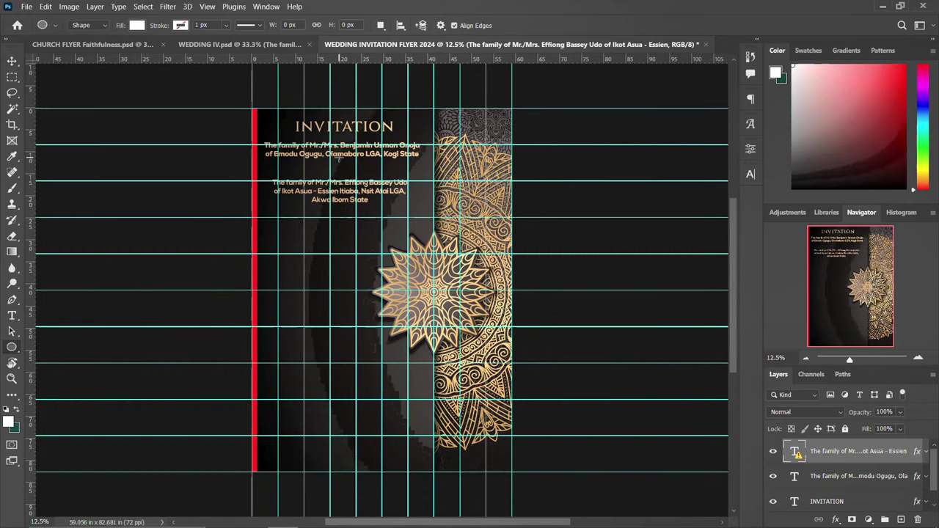
left_click_drag(336, 158, 361, 182)
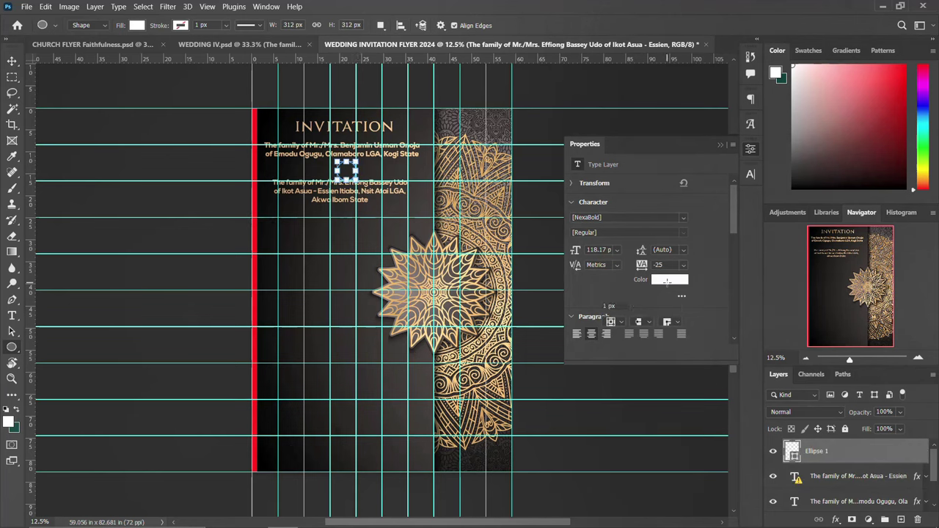
left_click(606, 273)
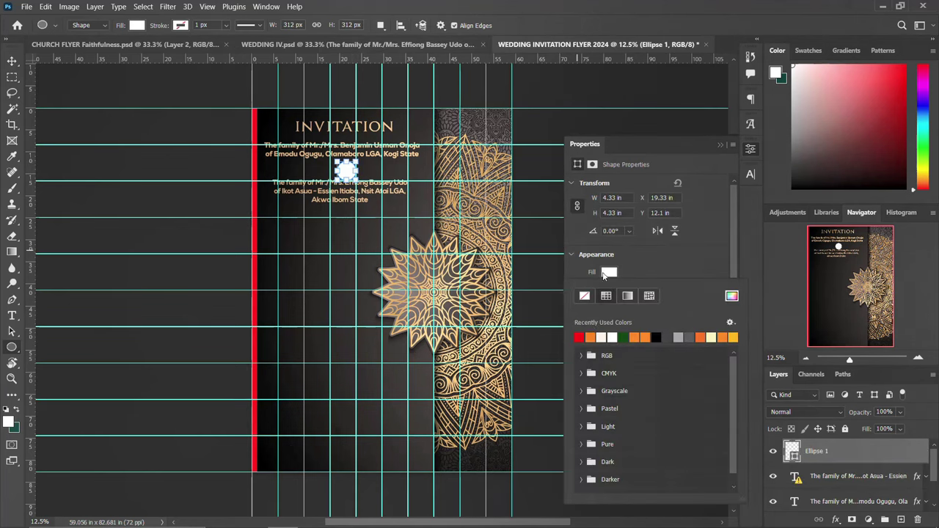
left_click(579, 337)
left_click(11, 61)
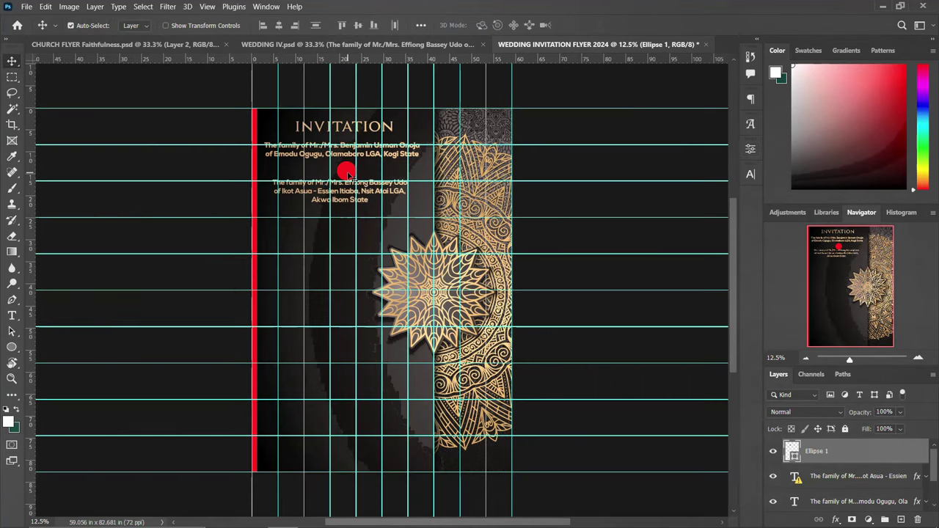
mouse_move(349, 176)
left_mouse_down()
mouse_move(345, 147)
mouse_move(344, 177)
left_mouse_up()
Type a white ampersand over the red circle and set it to 100 pt.
key("t")
left_click(337, 240)
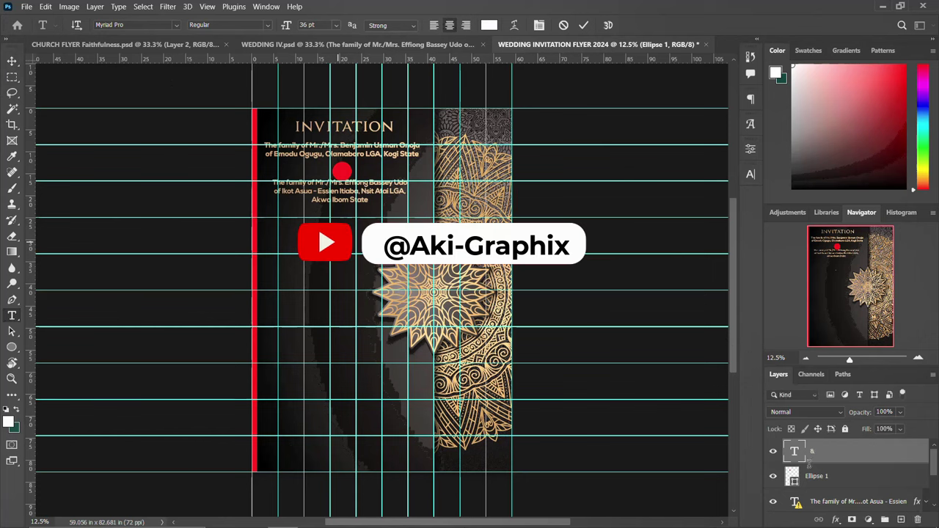
key("ctrl+Return")
key("v")
left_click(750, 175)
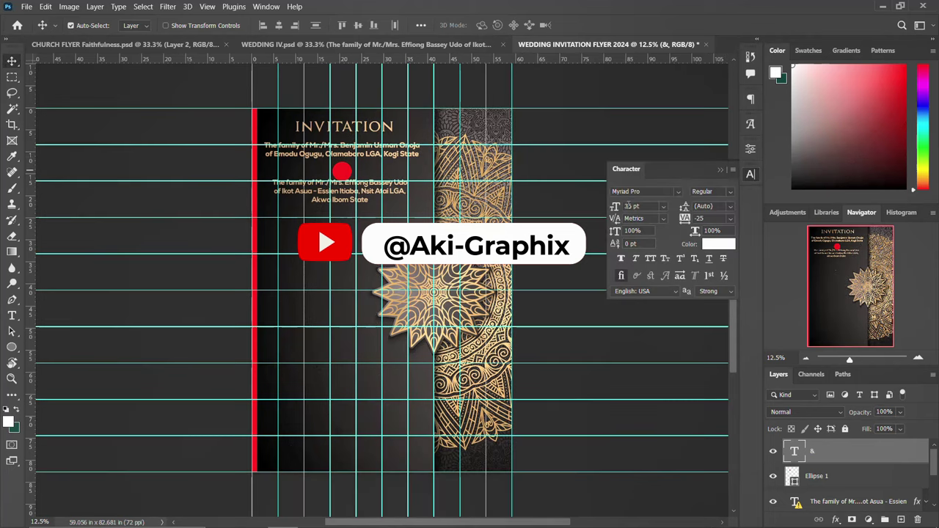
type("80")
key("Return")
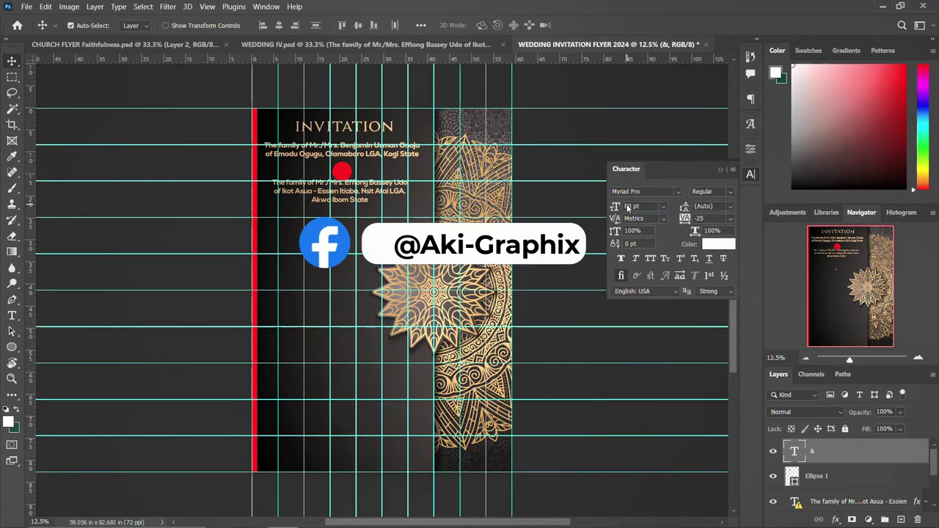
key("Return")
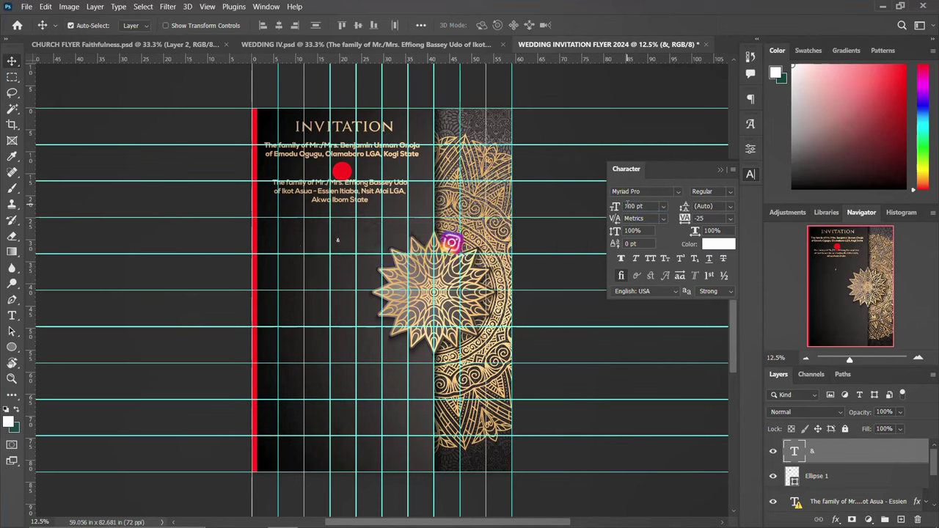
left_click(751, 175)
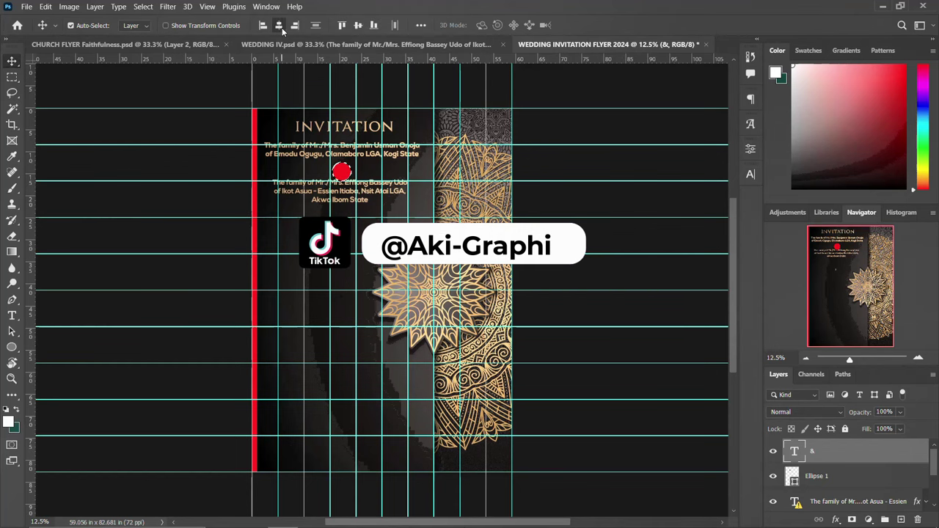
Enlarge the ampersand to about twice its size and nudge the second family's text down.
key("ctrl")
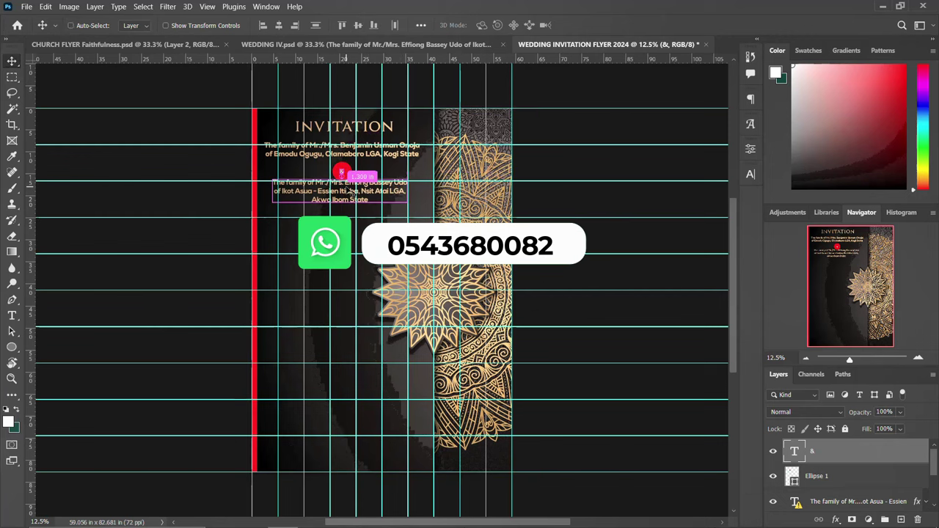
key("ctrl+t")
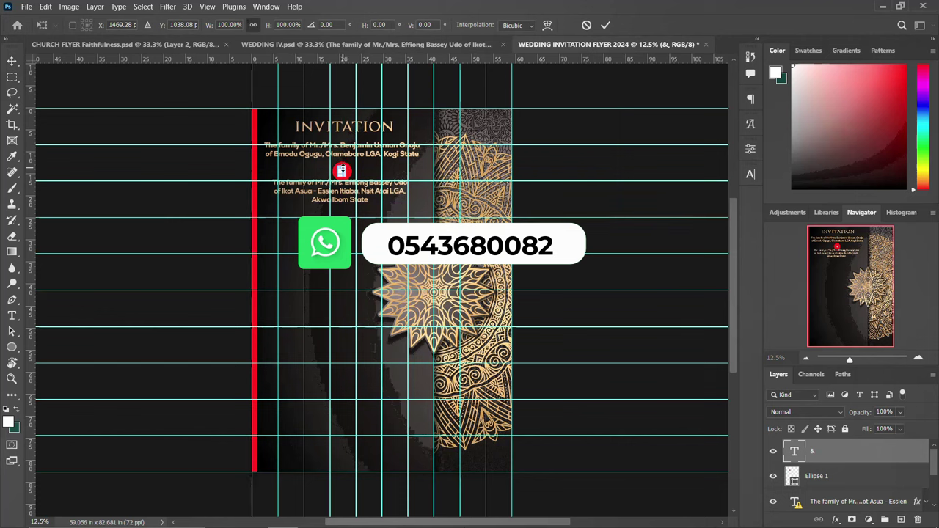
left_click_drag(347, 166, 352, 161)
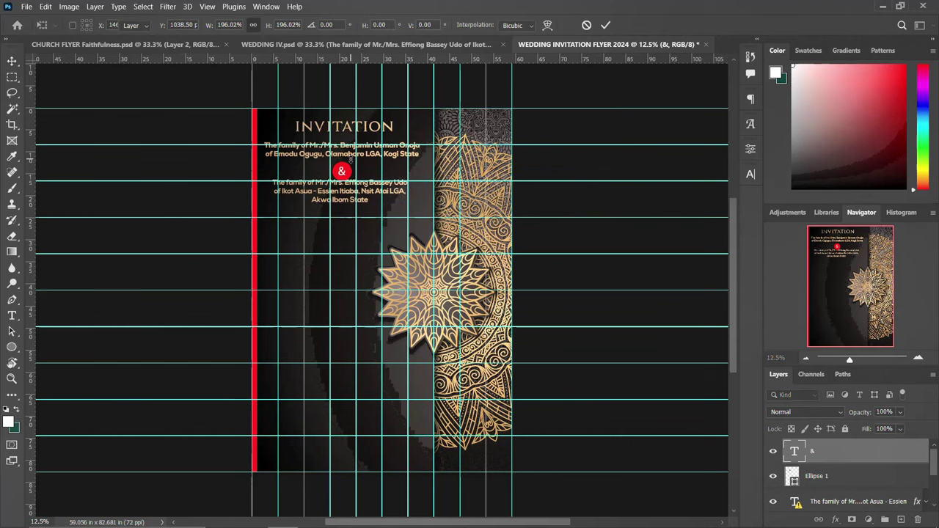
key("Return")
left_click(344, 198)
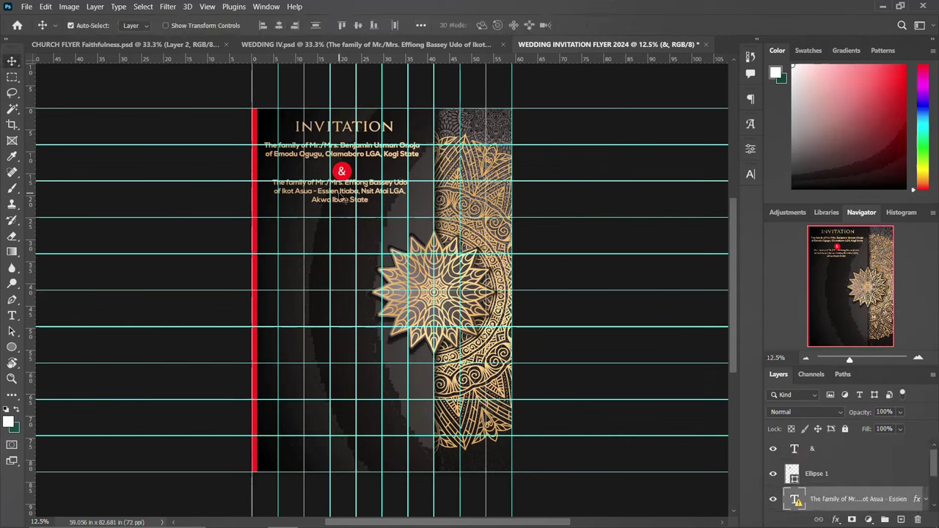
key("shift+Down")
key("shift+Down")
key("shift+Down")
key("shift+Down")
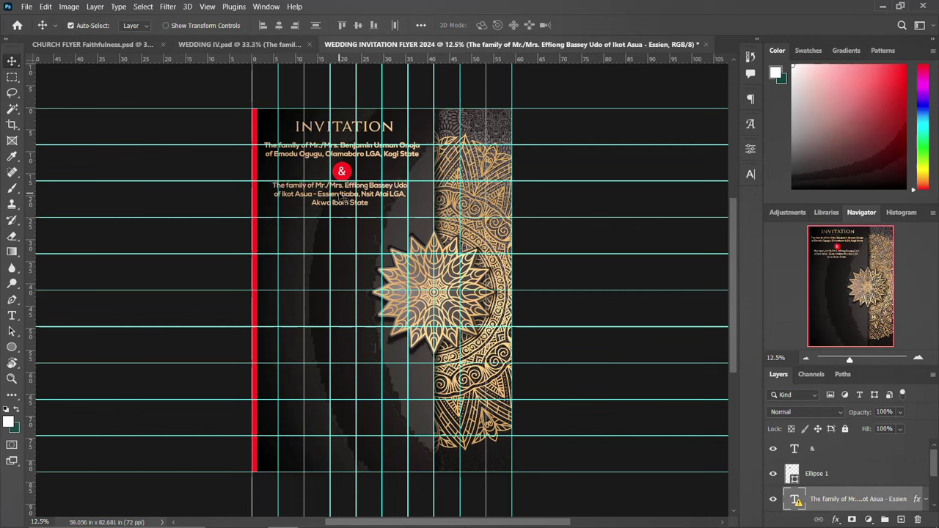
key("shift+Down")
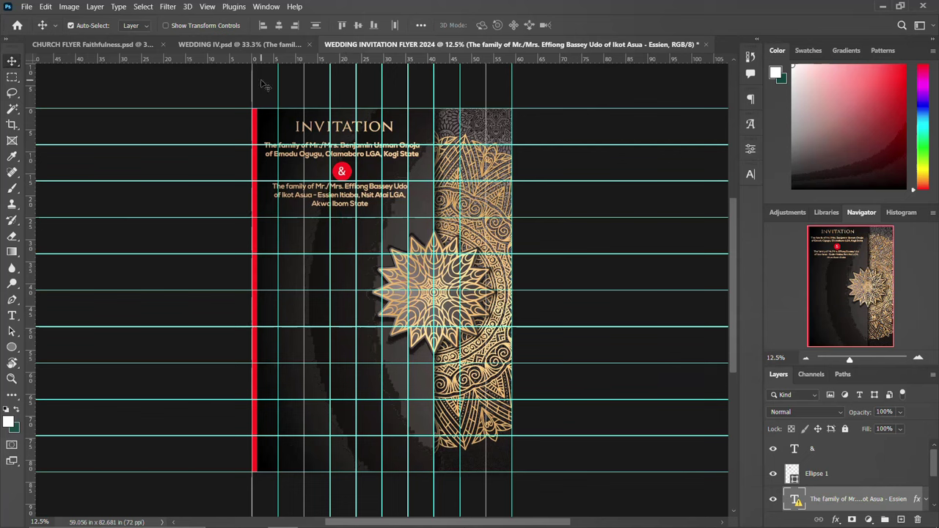
Bring the Humbly Invite You script line into the flyer and enlarge it to about 247%.
left_click(229, 45)
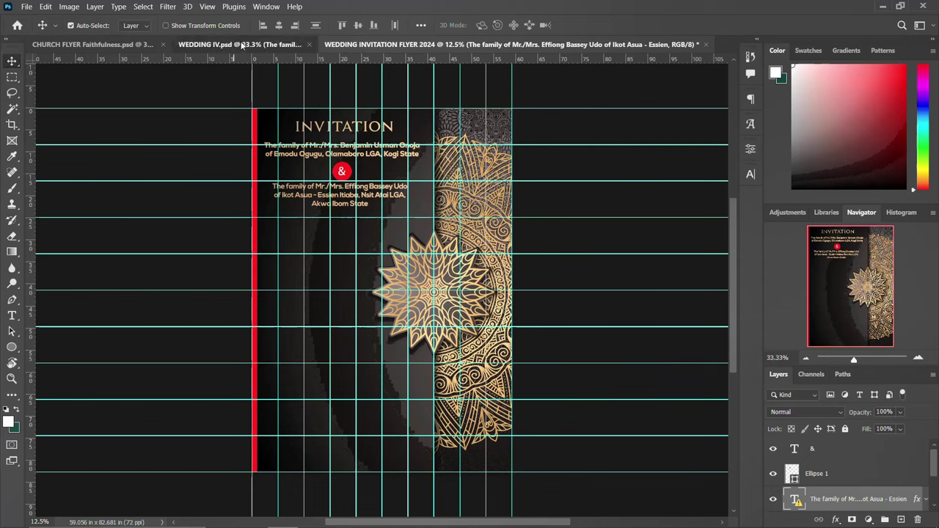
left_click_drag(336, 279, 337, 247)
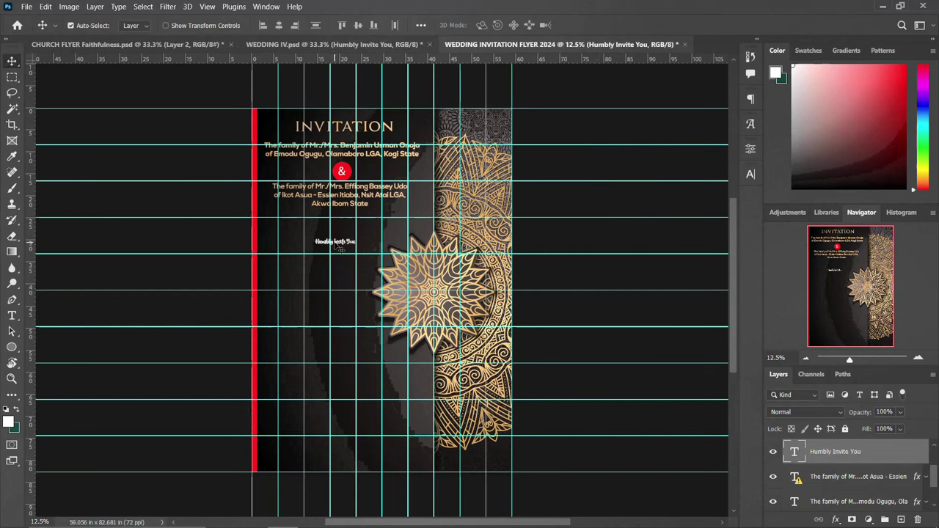
key("ctrl+t")
mouse_move(360, 235)
left_mouse_down()
mouse_move(400, 229)
mouse_move(351, 242)
mouse_move(350, 228)
left_mouse_up()
key("Return")
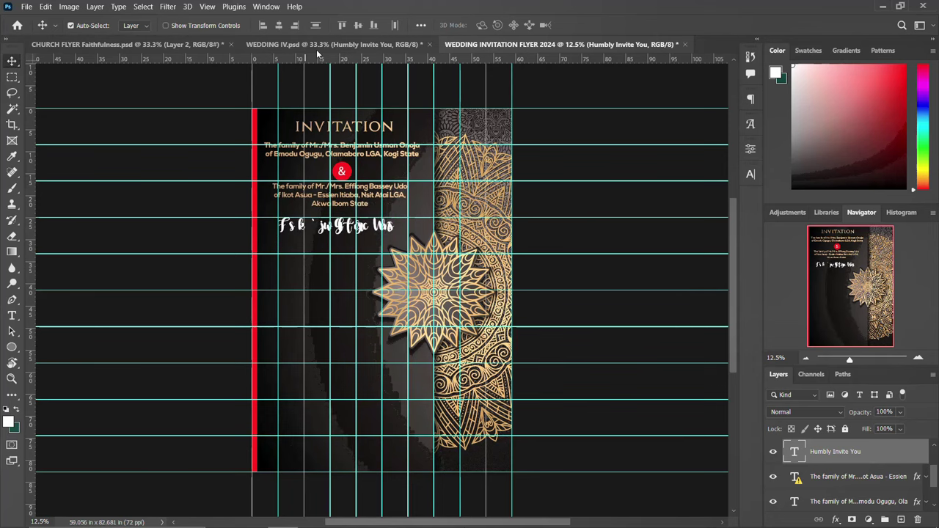
left_click(318, 45)
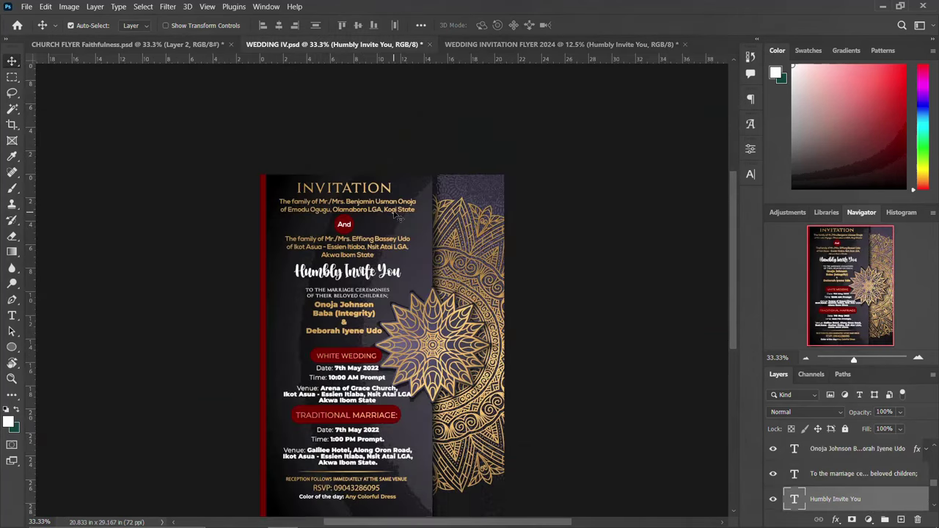
left_click(564, 45)
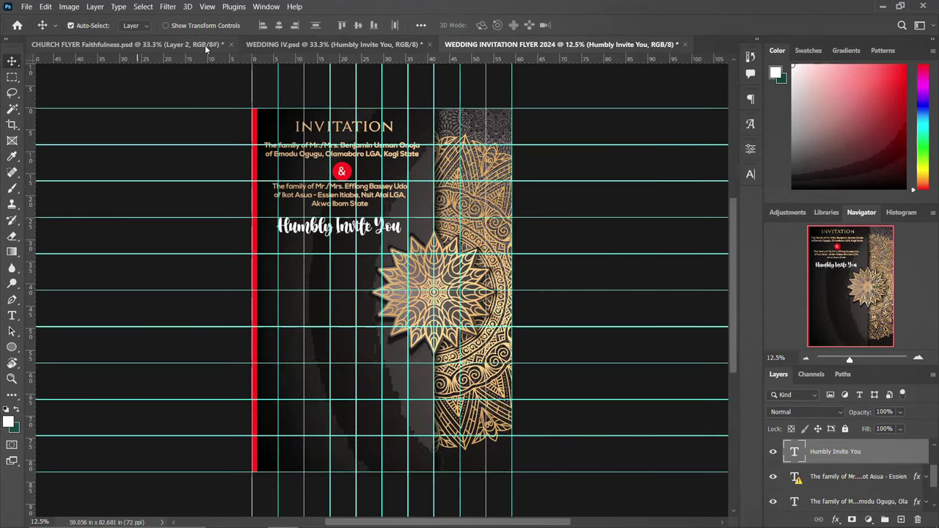
left_click(288, 47)
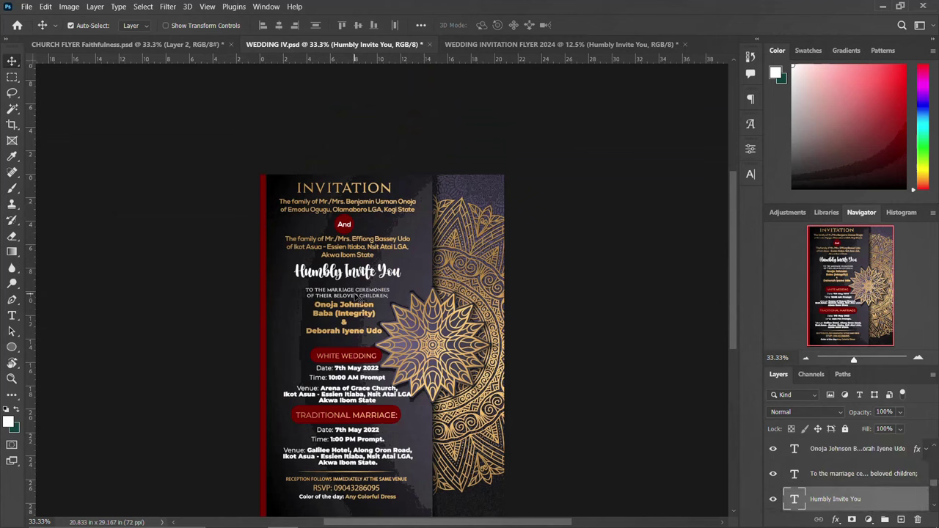
Copy the marriage-ceremonies line from the reference and enlarge it below Humbly Invite You.
left_click(358, 299)
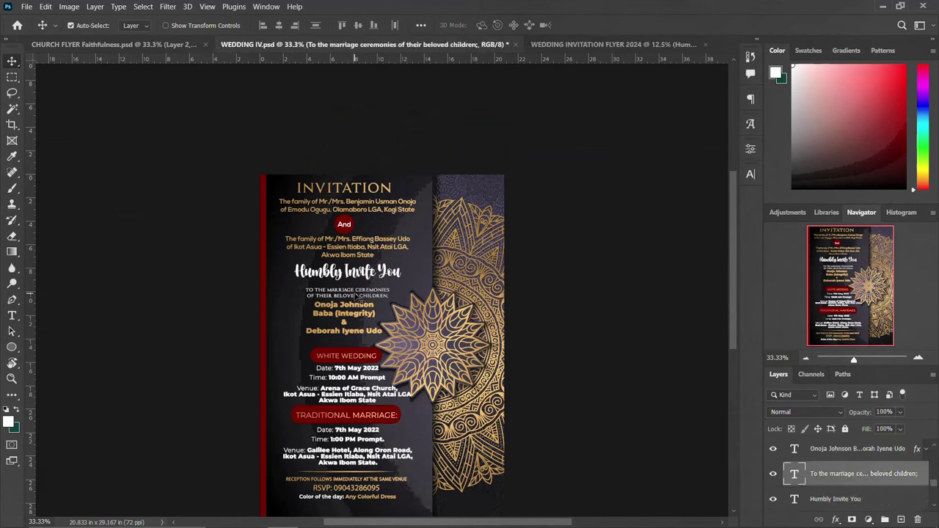
left_click_drag(357, 293, 566, 49)
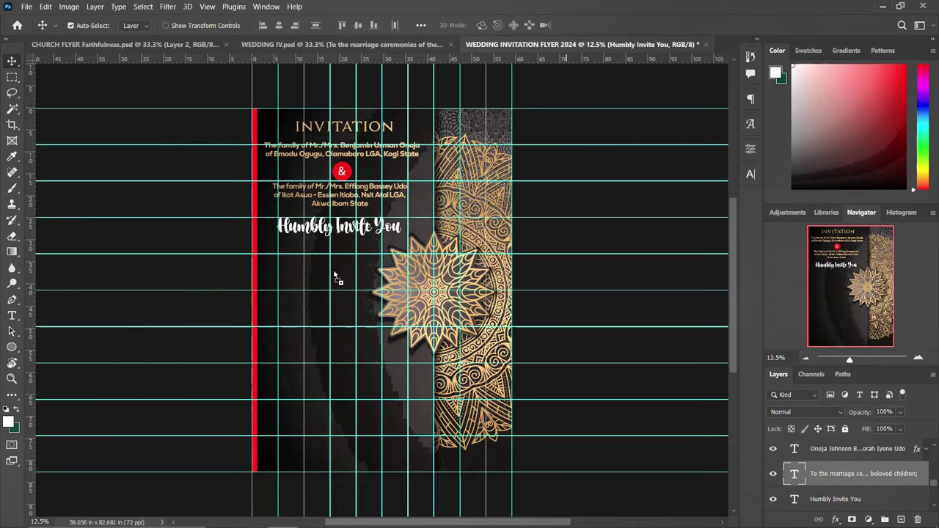
left_click_drag(331, 277, 331, 275)
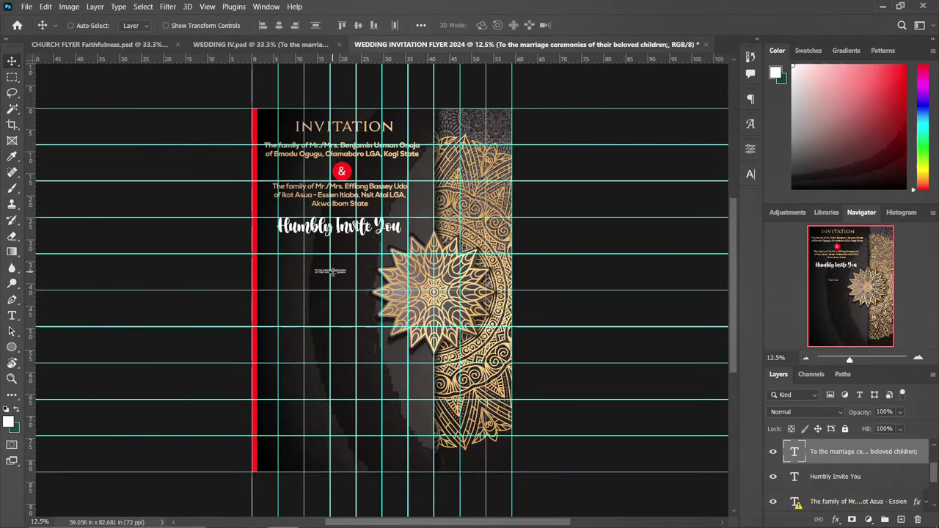
key("ctrl+t")
mouse_move(342, 267)
left_mouse_down()
mouse_move(369, 252)
mouse_move(396, 258)
mouse_move(341, 258)
left_mouse_up()
key("Return")
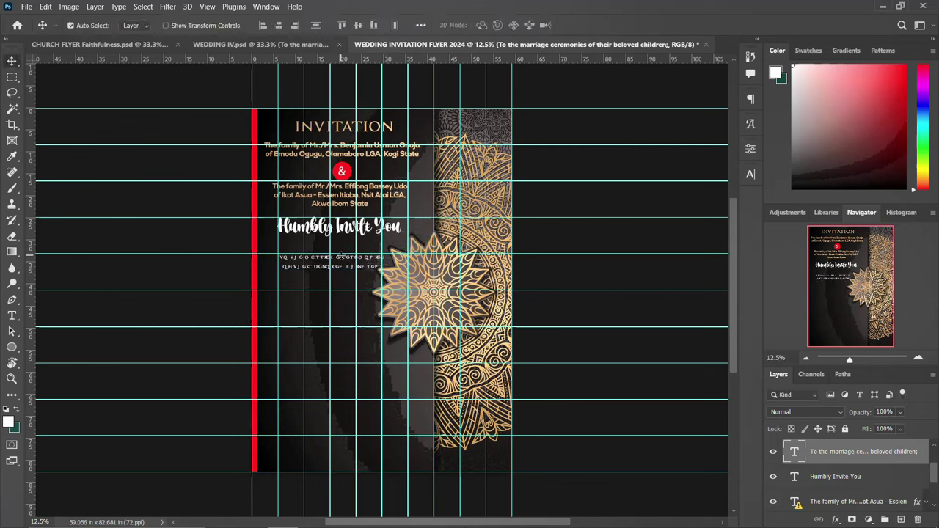
Set the marriage-ceremonies line to 100 pt and move it closer to the heading.
left_click(750, 174)
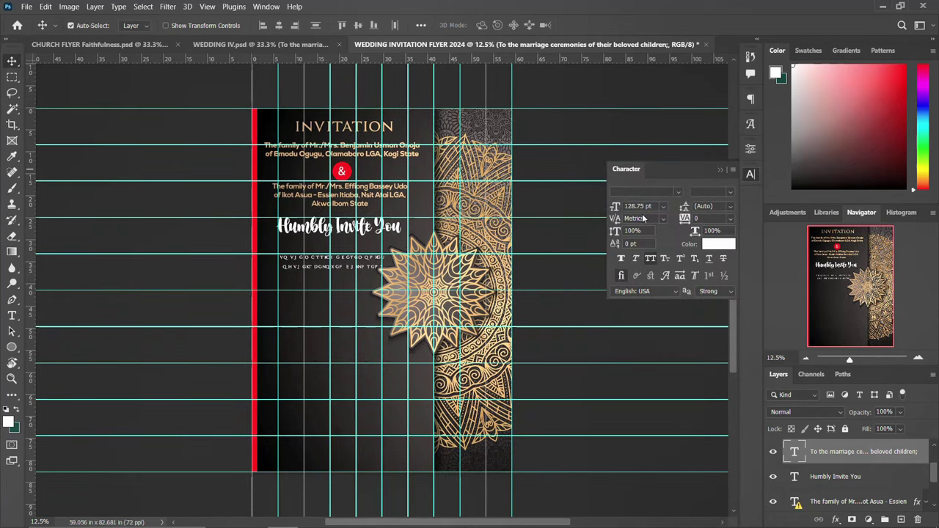
left_click(637, 206)
type("100")
key("Return")
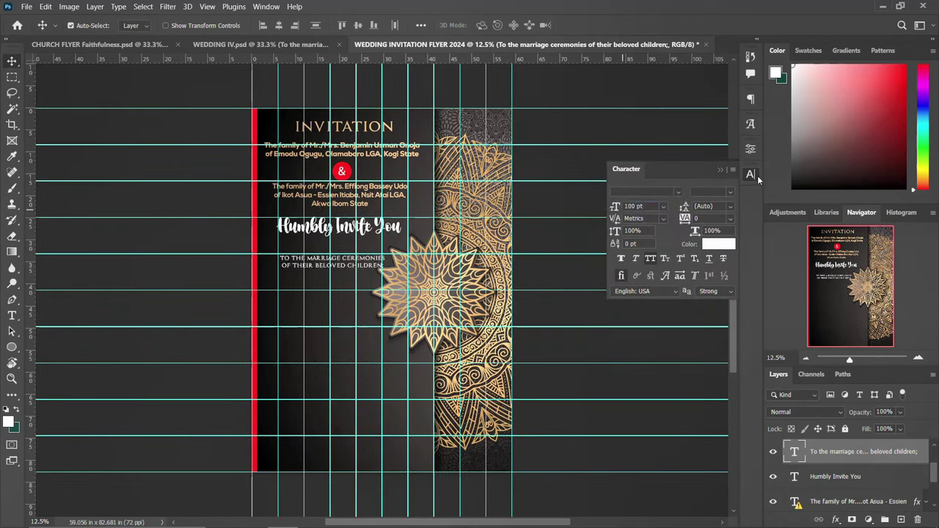
left_click(749, 175)
left_click_drag(325, 266, 326, 261)
Bring the gold couple-names block over and position it below the marriage line, nudged left.
left_click(249, 43)
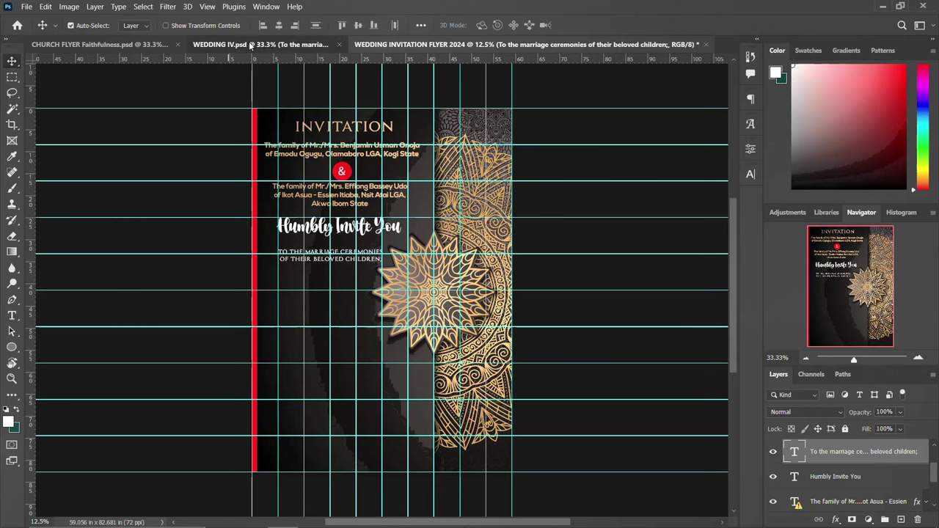
left_click_drag(337, 311, 372, 266)
key("ctrl+t")
left_click_drag(345, 314, 356, 306)
key("Return")
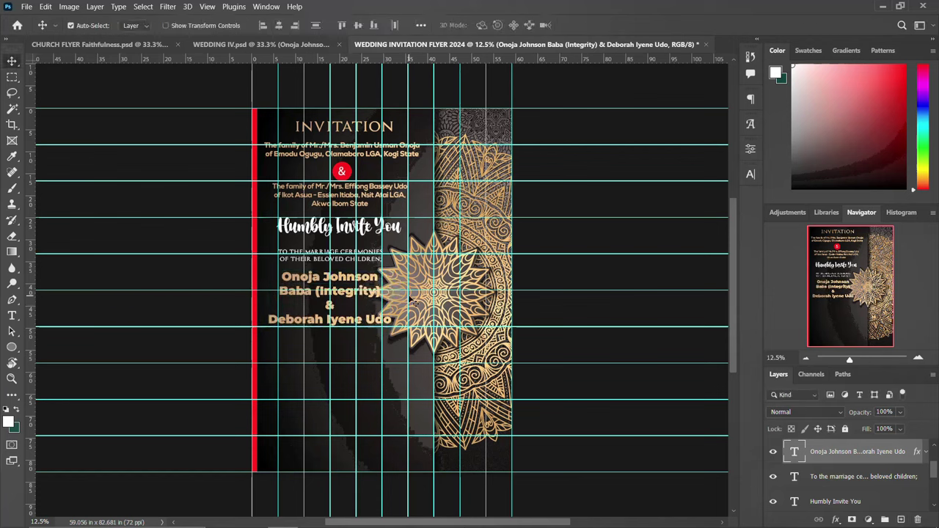
key("shift+Left")
key("shift+Left")
key("shift+Left")
key("shift+Left")
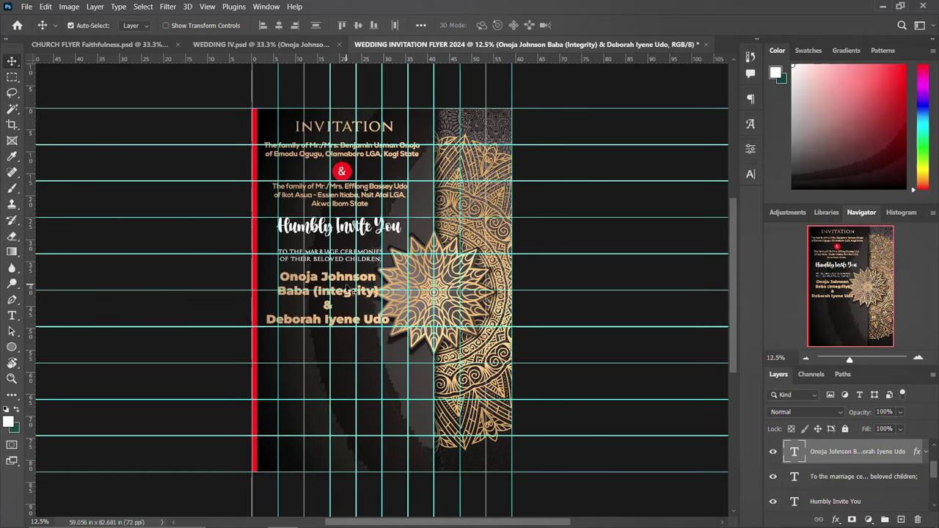
key("shift+Left")
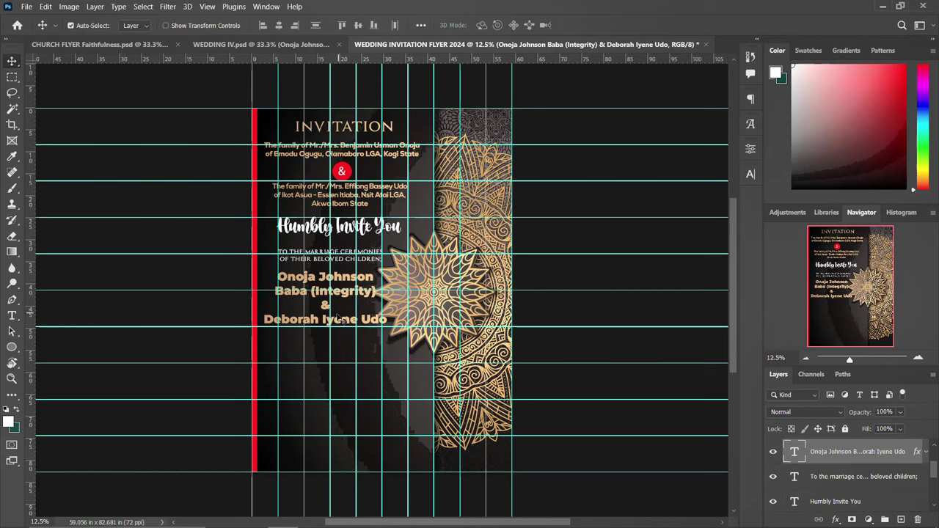
Select the White Wedding text together with its red box in WEDDING IV.psd.
left_click(265, 44)
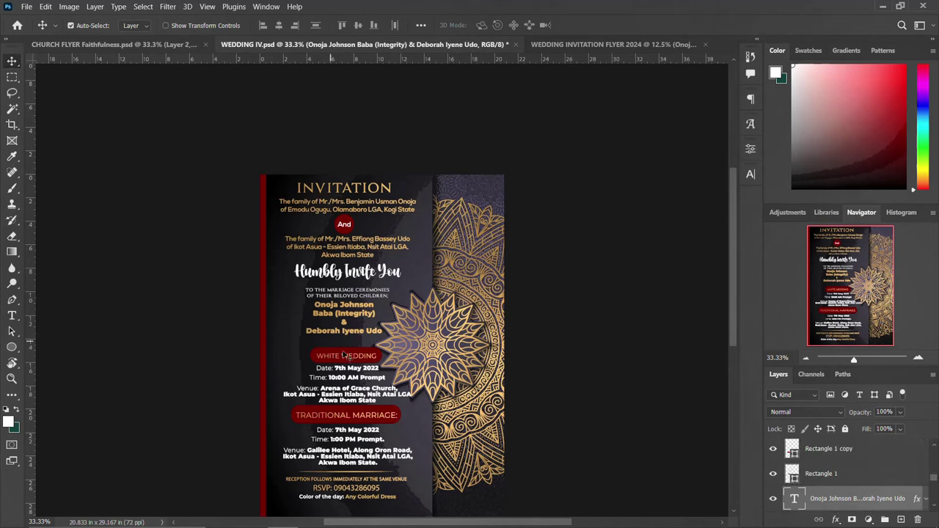
scroll(449, 290, "down", 3)
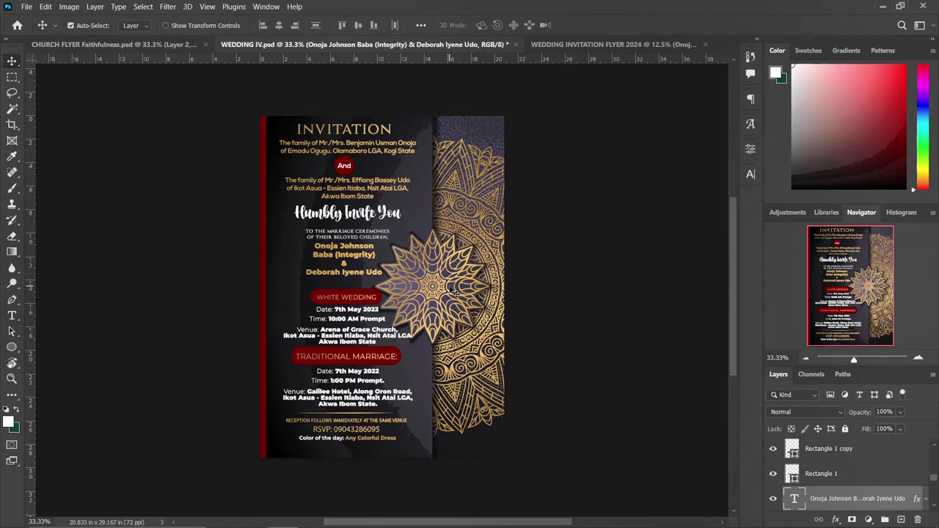
left_click(367, 297)
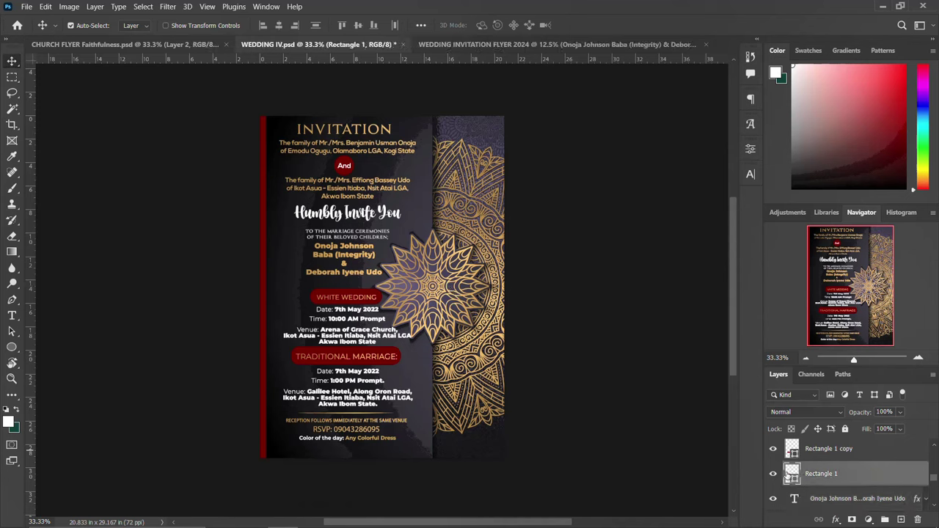
left_click(772, 451)
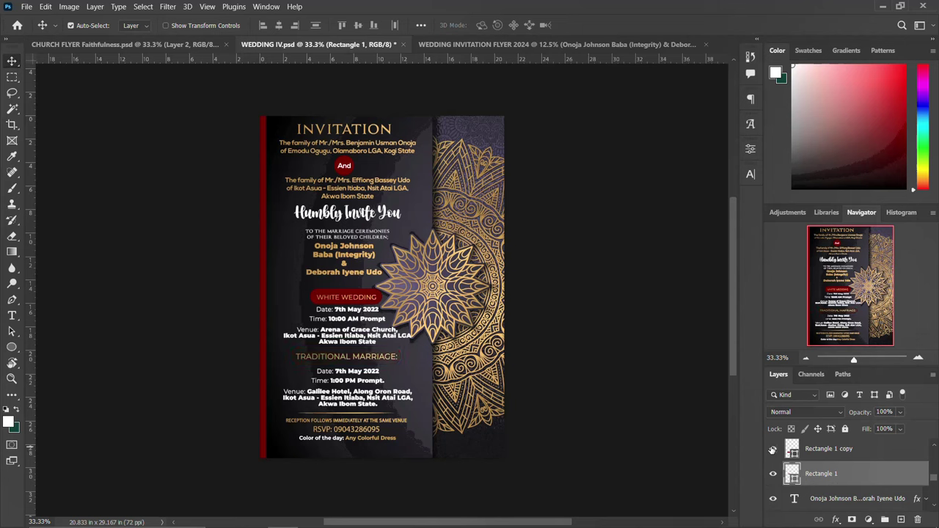
left_click(772, 450)
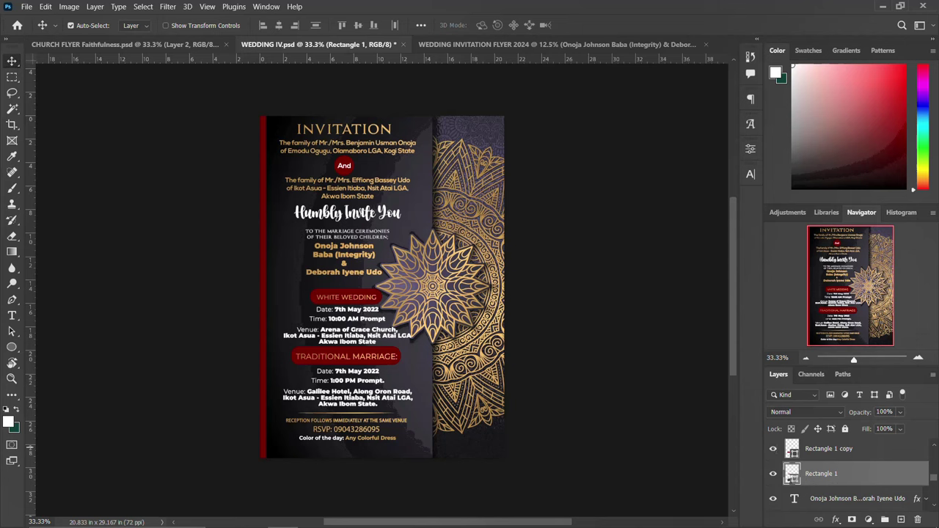
left_click(814, 451)
scroll(814, 454, "up", 2)
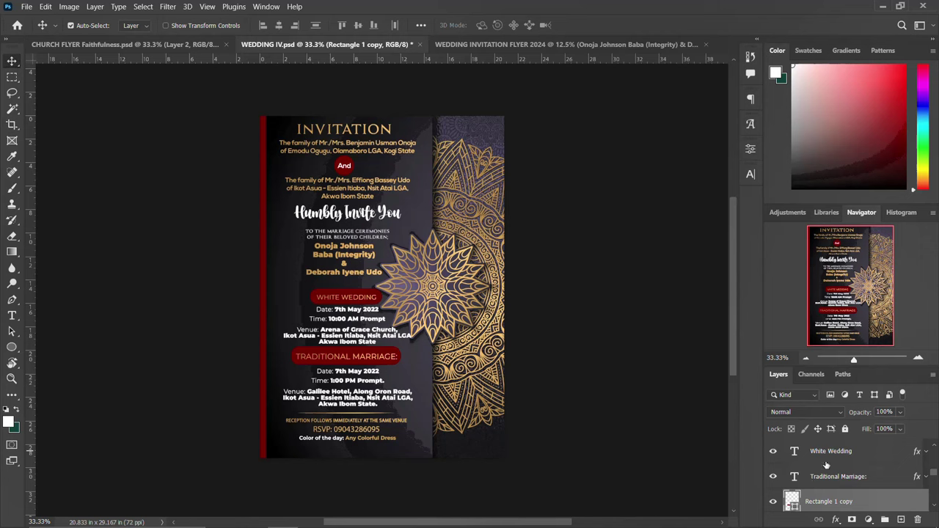
left_click(826, 461, "ctrl")
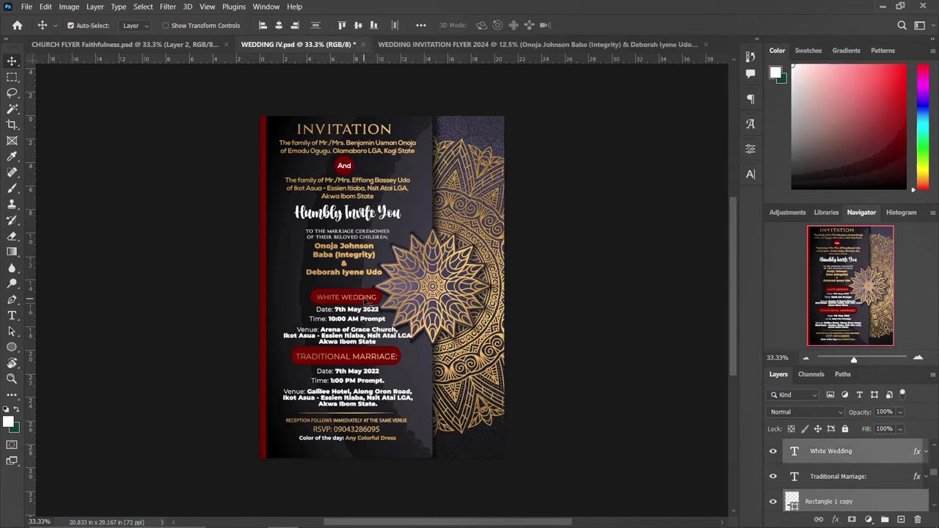
left_click_drag(367, 298, 374, 297)
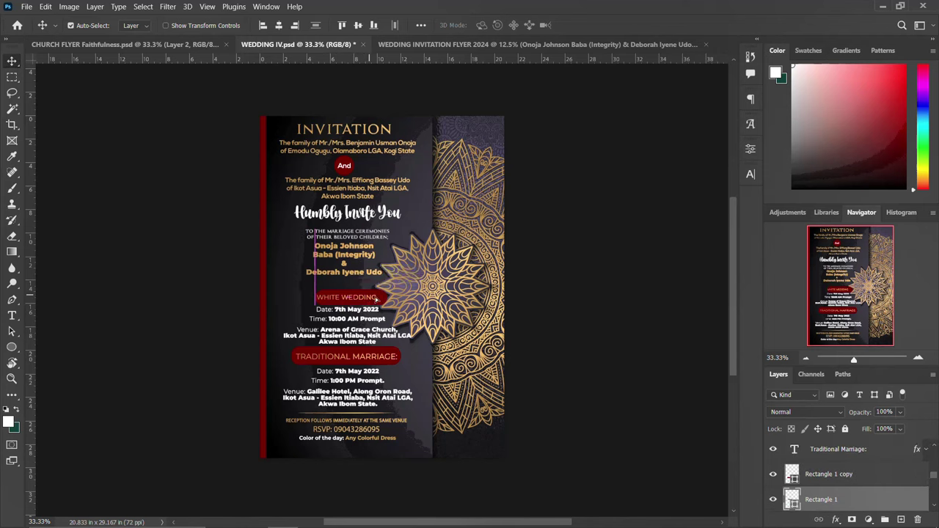
left_click(772, 499)
left_click(772, 499)
scroll(829, 465, "up", 1)
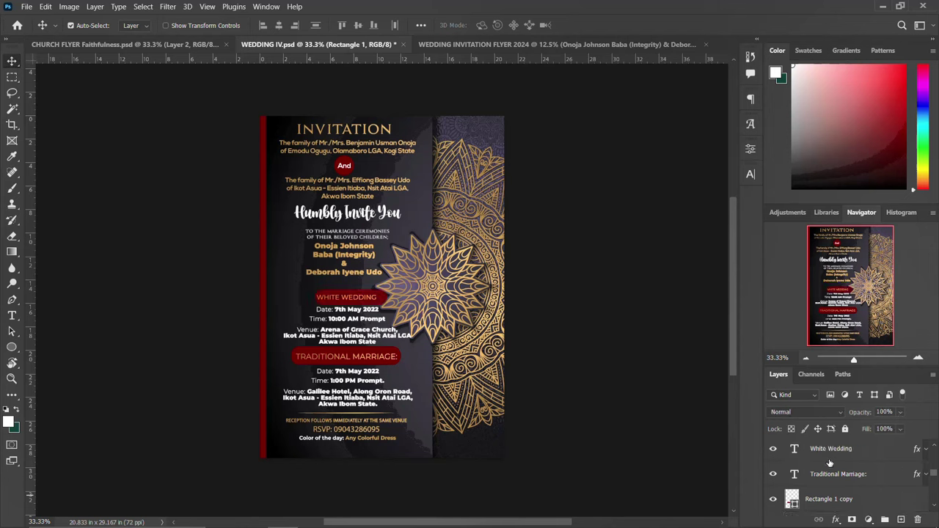
left_click(829, 450, "ctrl")
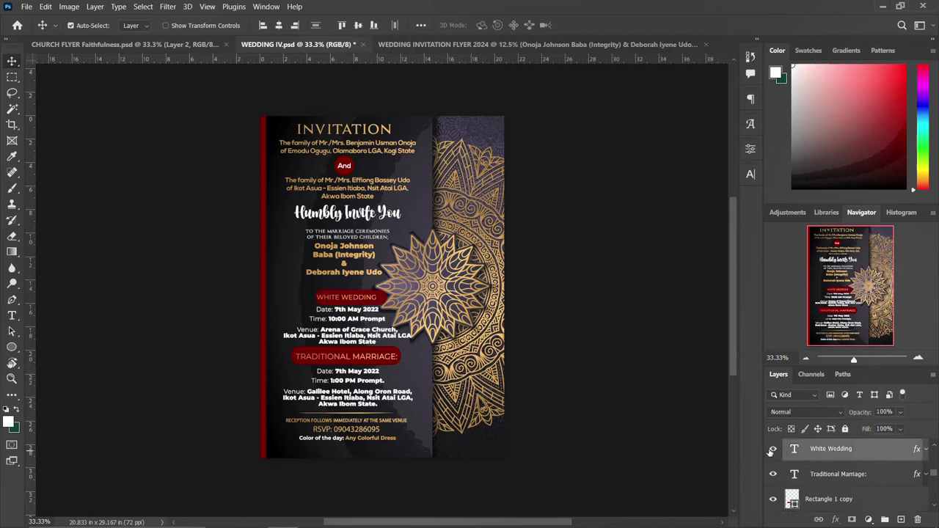
Drag the White Wedding banner into the 2024 flyer and enlarge it to about 118%.
left_click_drag(375, 301, 329, 358)
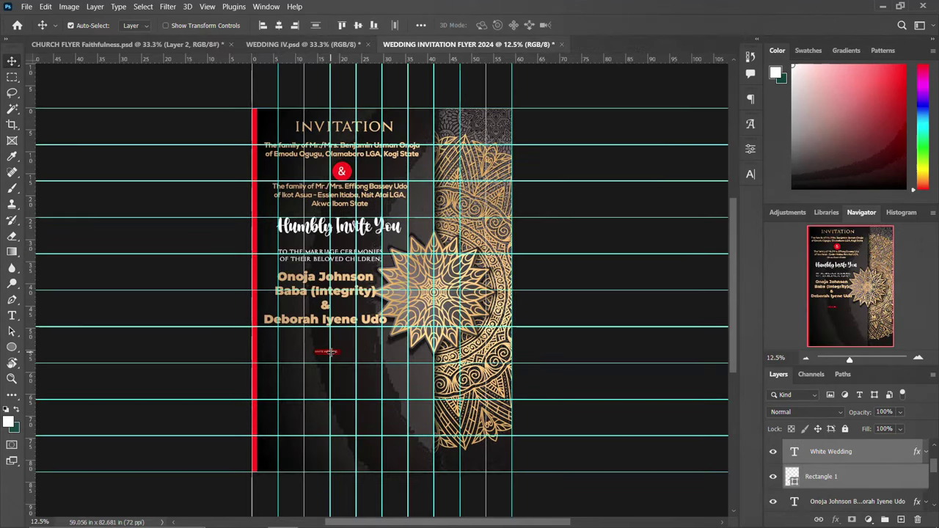
key("ctrl+t")
mouse_move(338, 348)
left_mouse_down()
mouse_move(363, 340)
mouse_move(346, 347)
left_mouse_up()
key("Return")
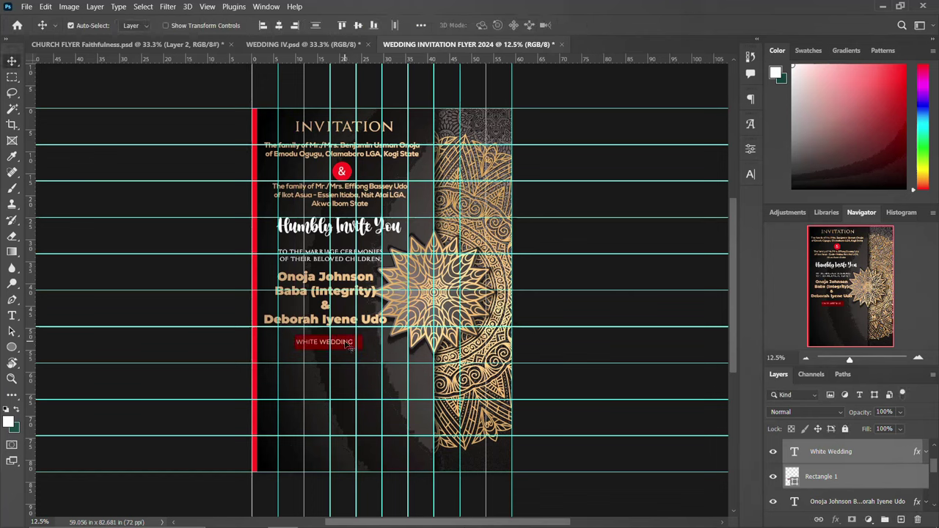
left_click(876, 455)
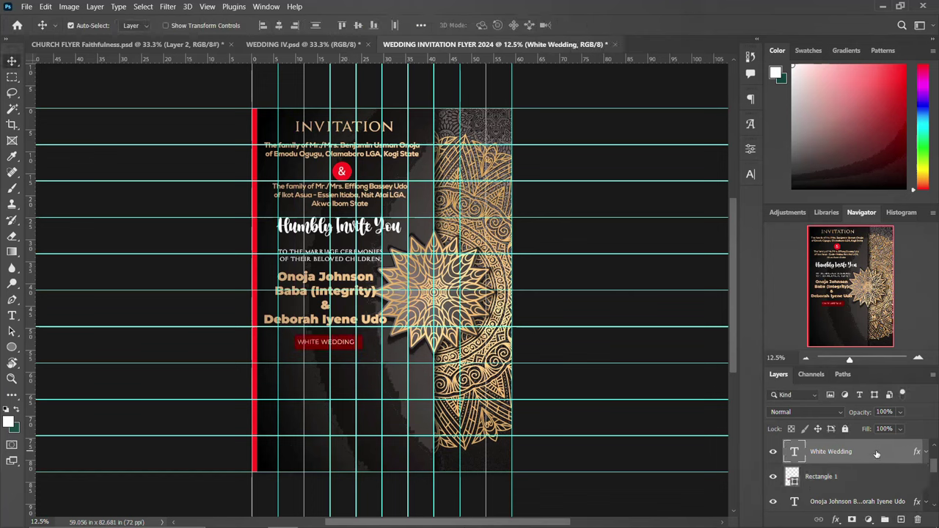
Copy the white wedding date, time and venue text from WEDDING IV.psd into the 2024 flyer.
left_click(330, 44)
left_click(382, 373)
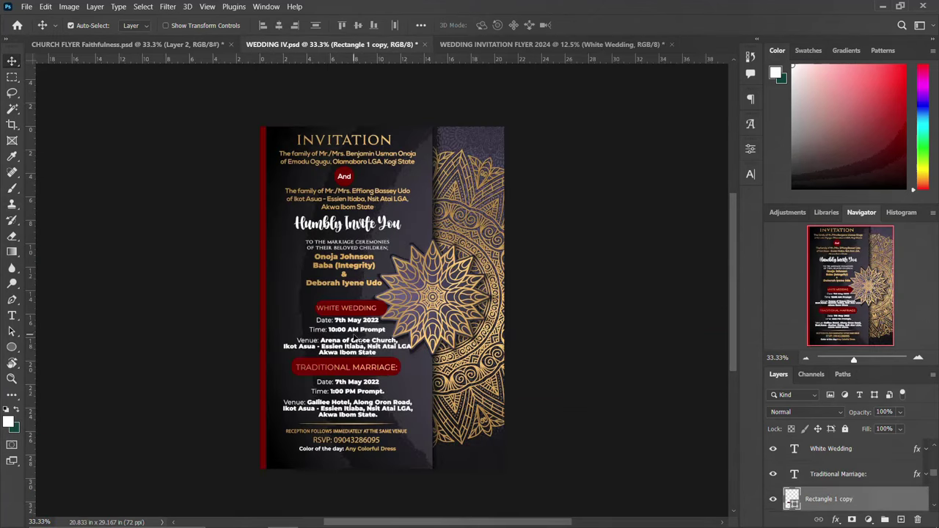
left_click(328, 327)
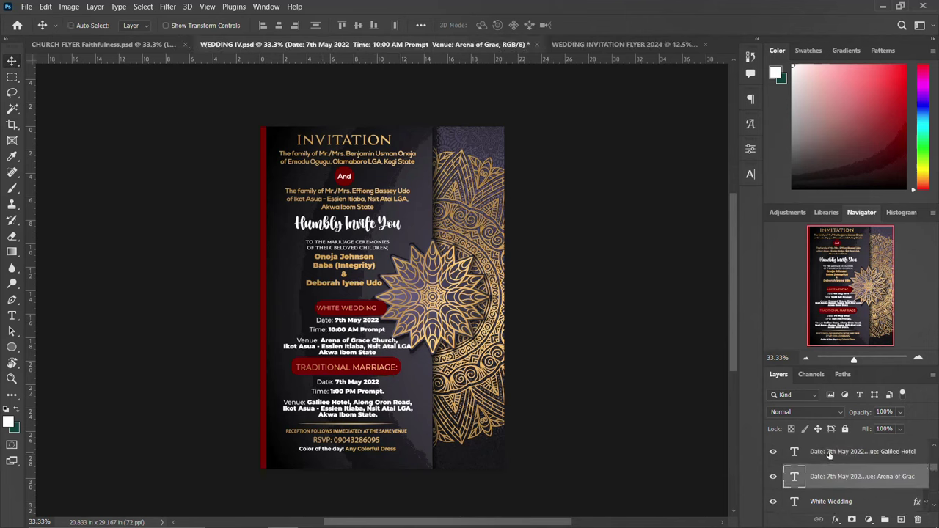
scroll(829, 455, "up", 1)
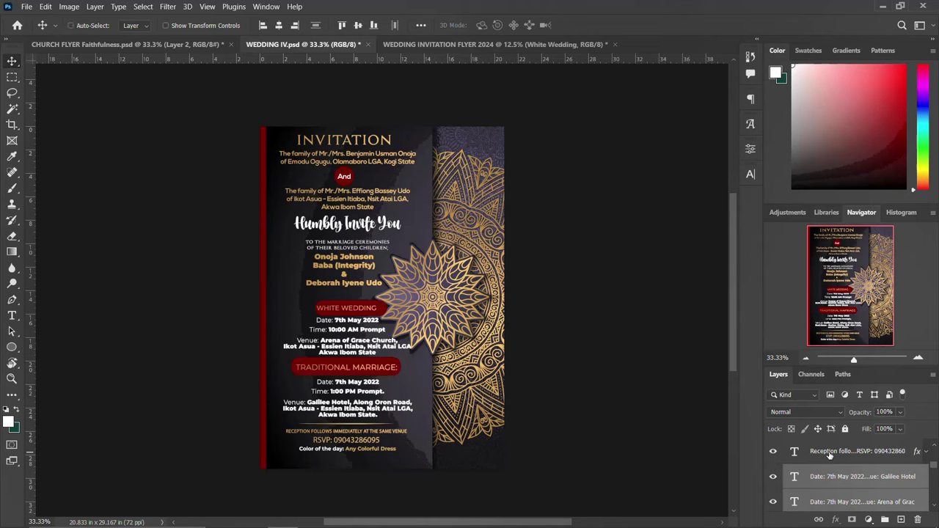
left_click(829, 455)
scroll(829, 455, "up", 1)
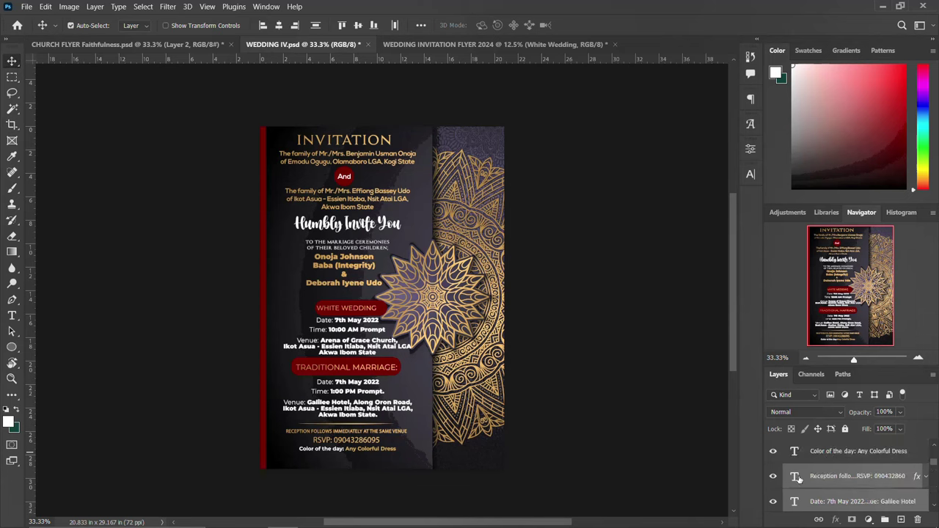
left_click(797, 477, "ctrl")
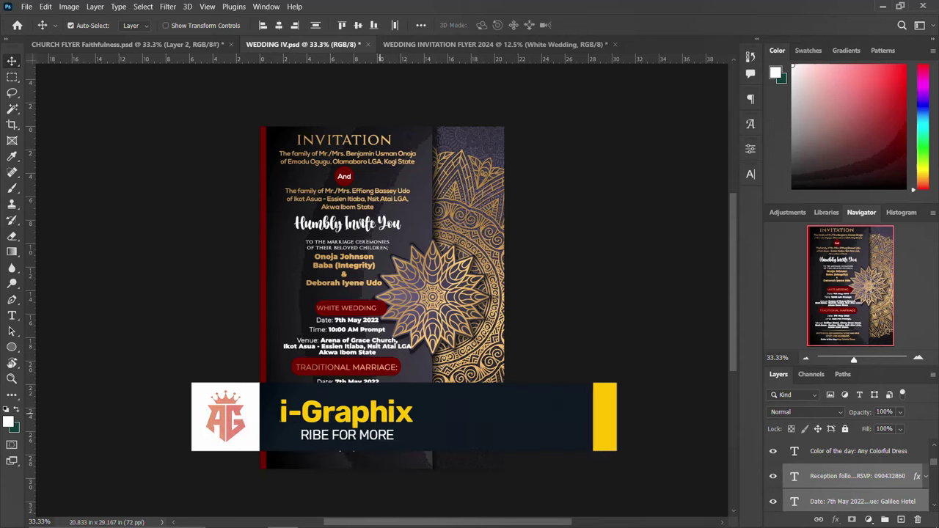
key("ctrl")
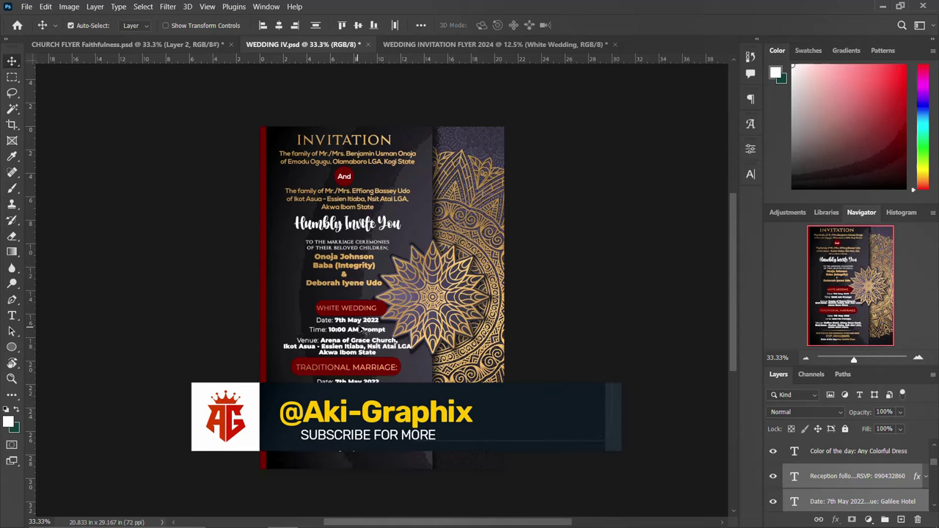
left_click(829, 478)
left_click(831, 504)
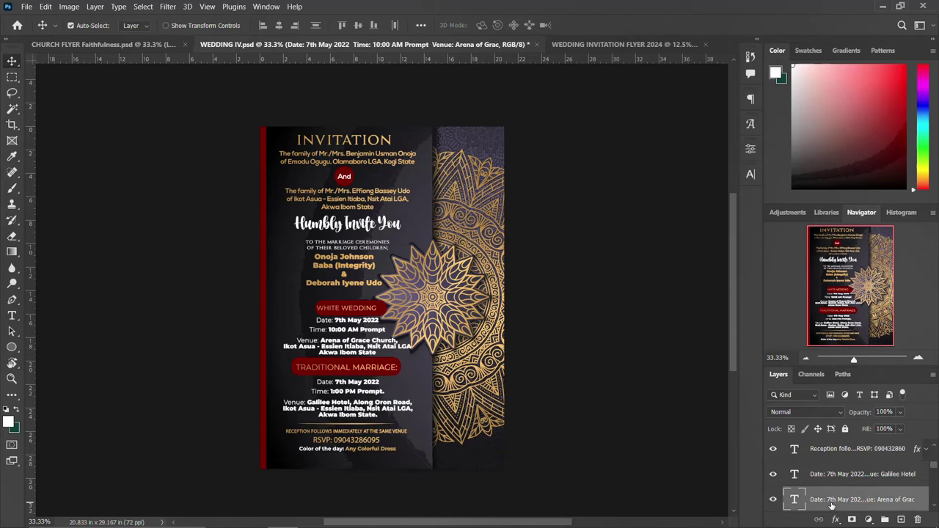
key("ctrl+Tab")
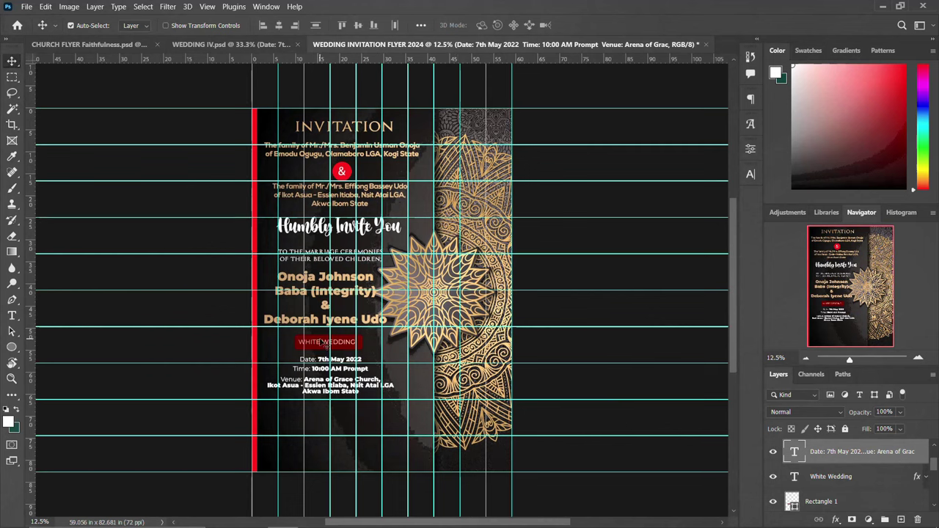
Centre WHITE WEDDING horizontally within its red box.
left_click(349, 347)
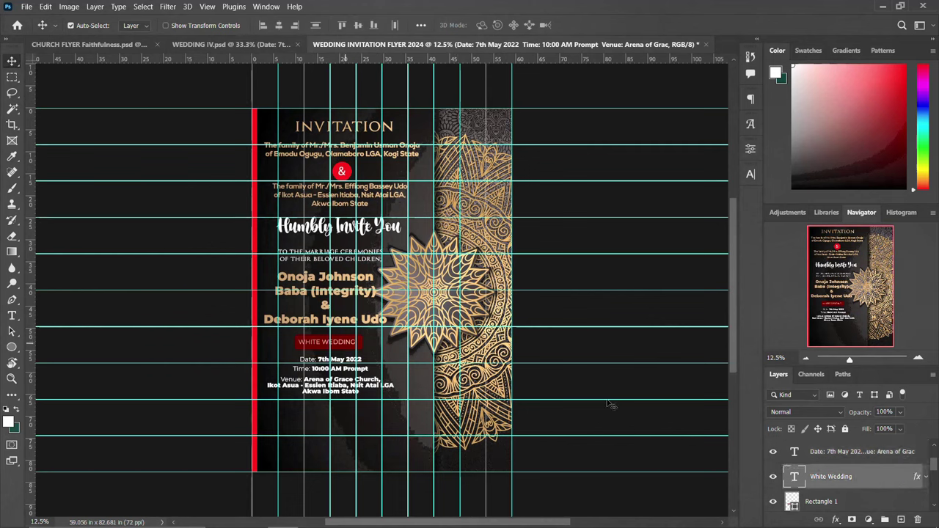
left_click(792, 501, "ctrl")
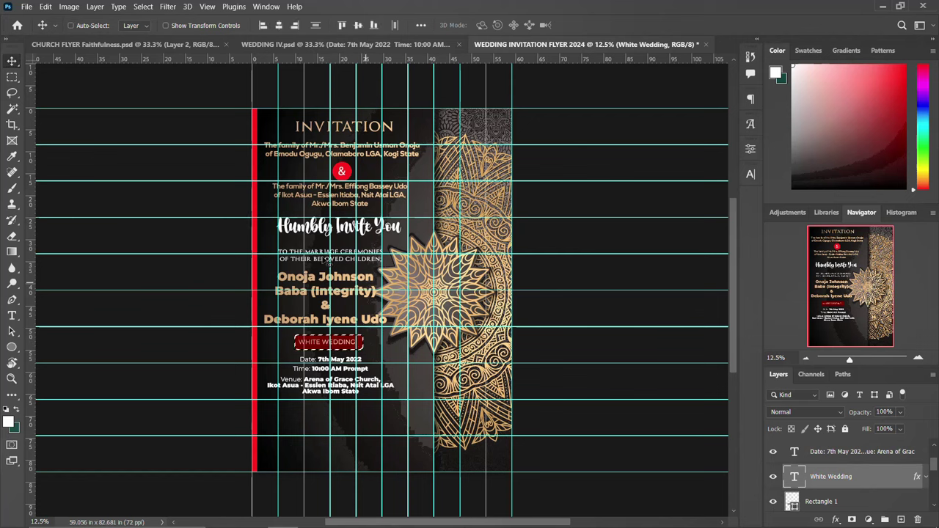
left_click(357, 27)
Clear the selection and pick the Traditional Marriage banner layers in WEDDING IV.psd.
key("ctrl+d")
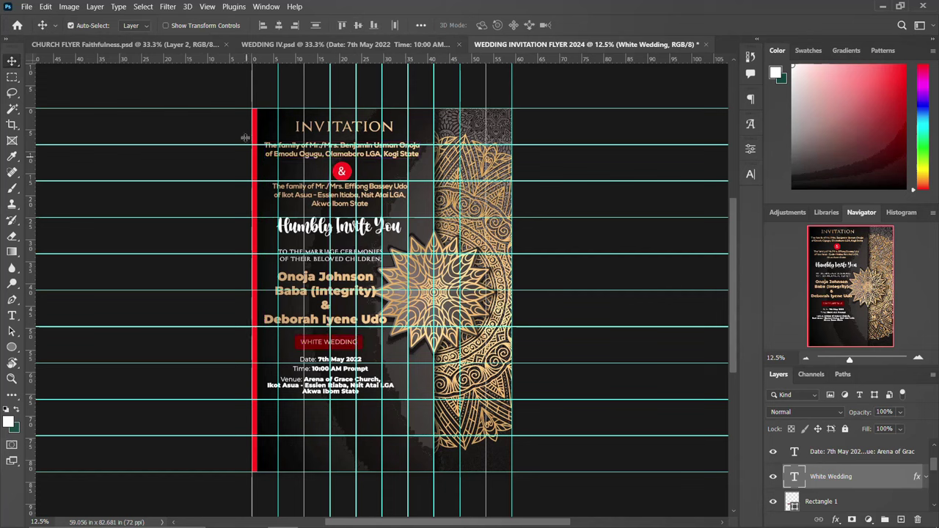
left_click(321, 44)
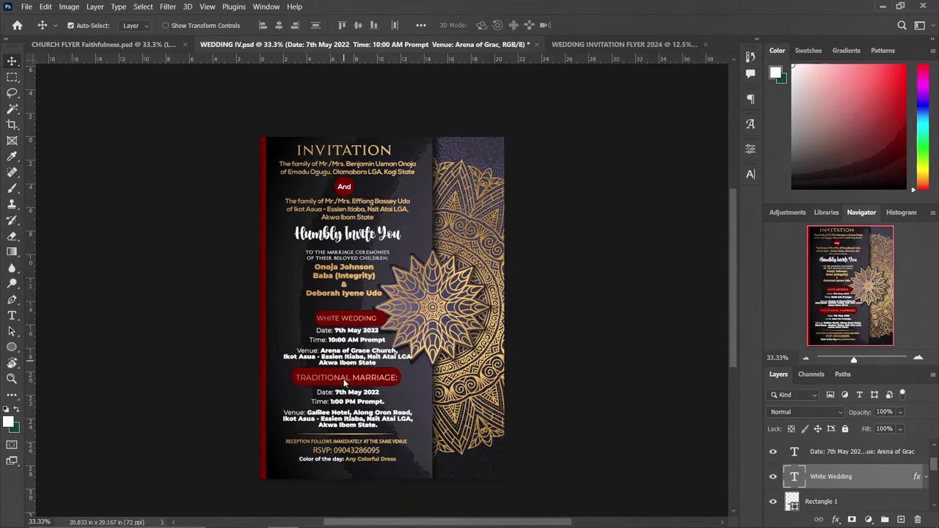
left_click(367, 376)
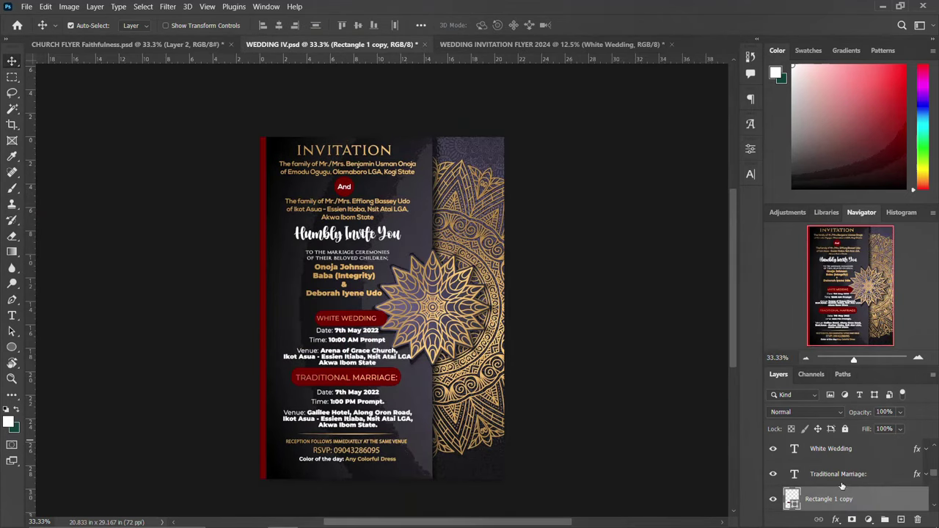
left_click(772, 478)
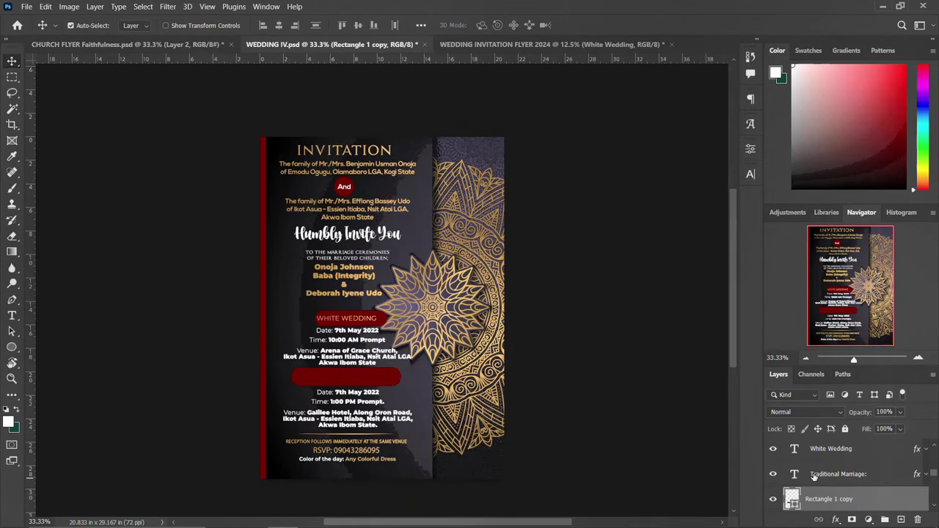
left_click(342, 389)
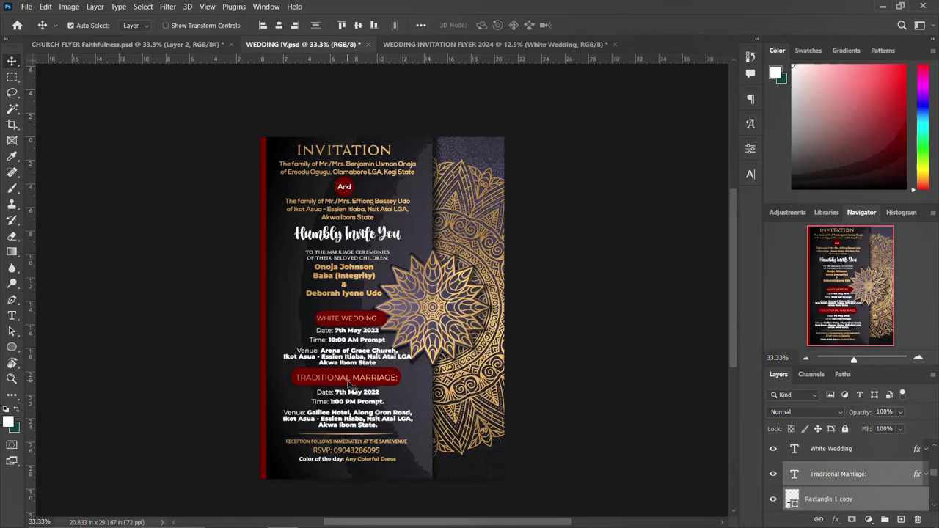
left_click_drag(408, 296, 410, 298)
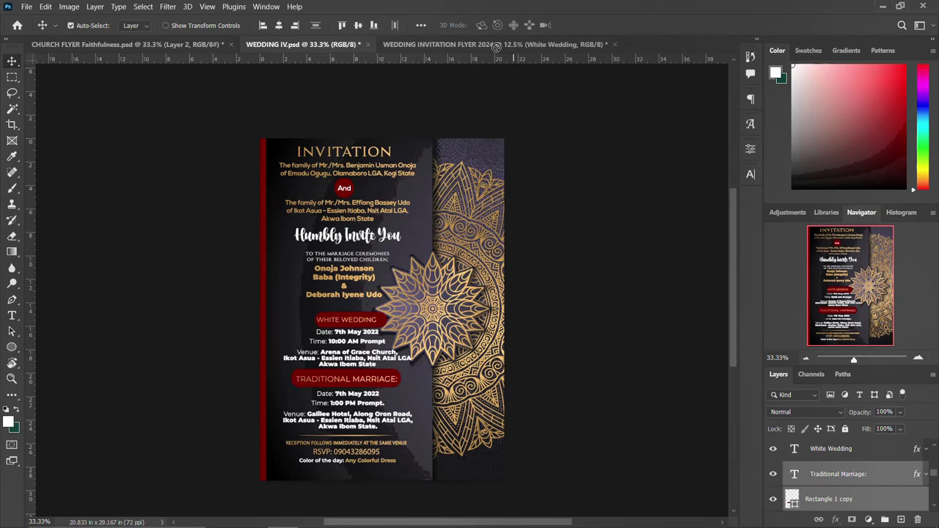
Paste the Traditional Marriage banner into the 2024 flyer and enlarge it to about 220%.
left_click(496, 45)
key("ctrl+v")
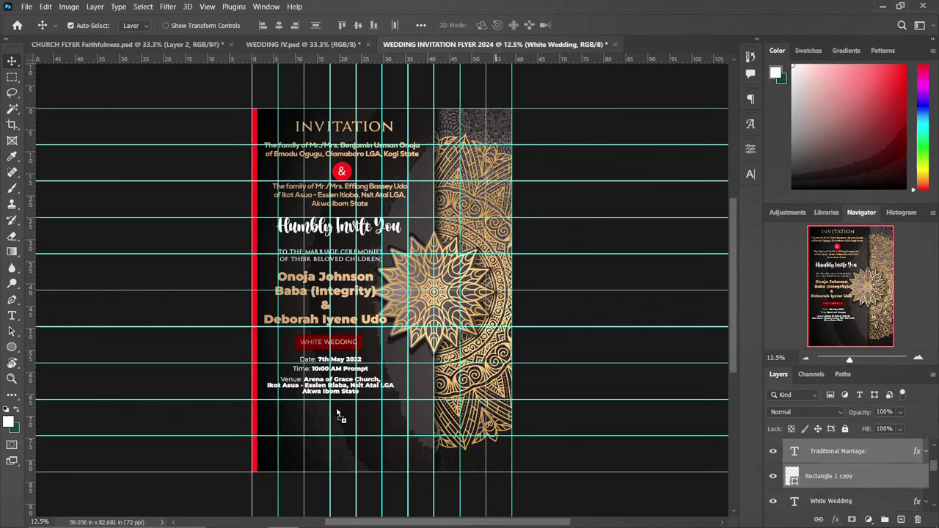
key("ctrl+t")
left_click_drag(357, 405, 396, 399)
key("Return")
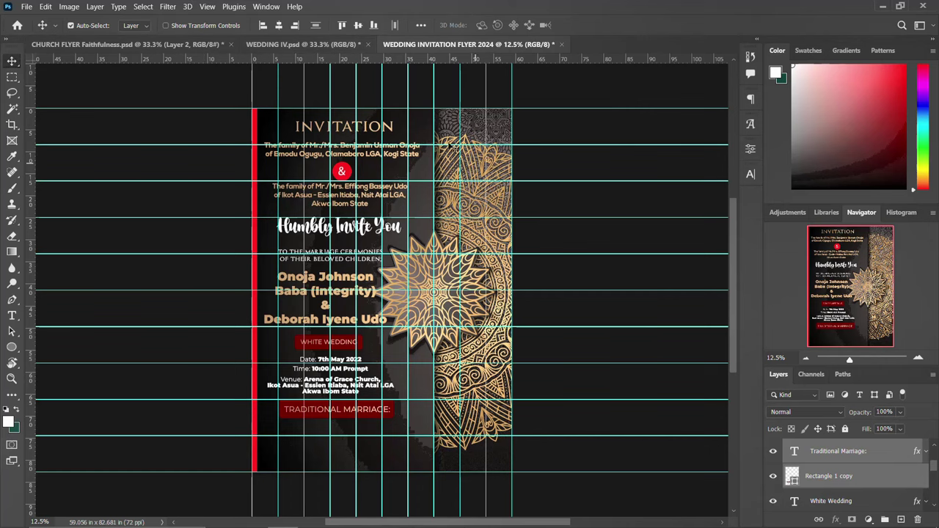
Move the Galilee Hotel date, time and venue text below the TRADITIONAL MARRIAGE heading.
left_click(322, 44)
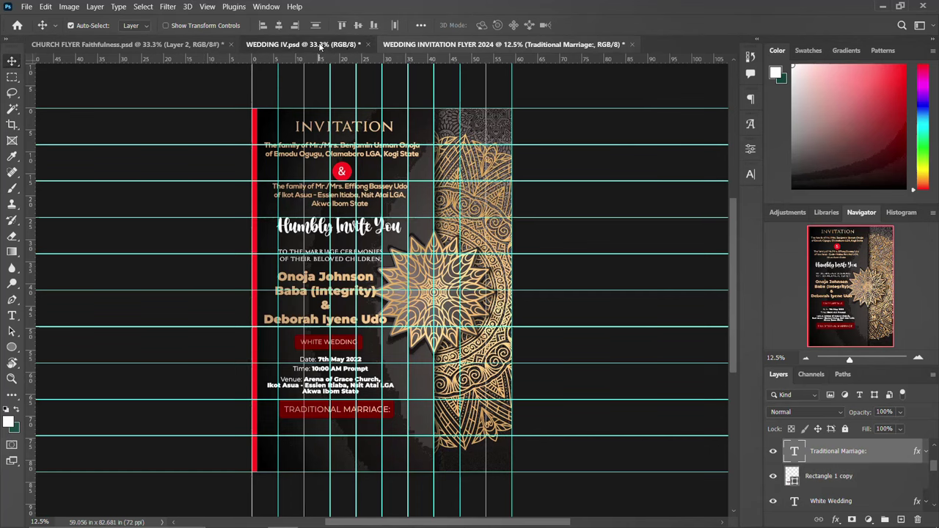
left_click_drag(341, 421, 396, 409)
key("ctrl+t")
key("Return")
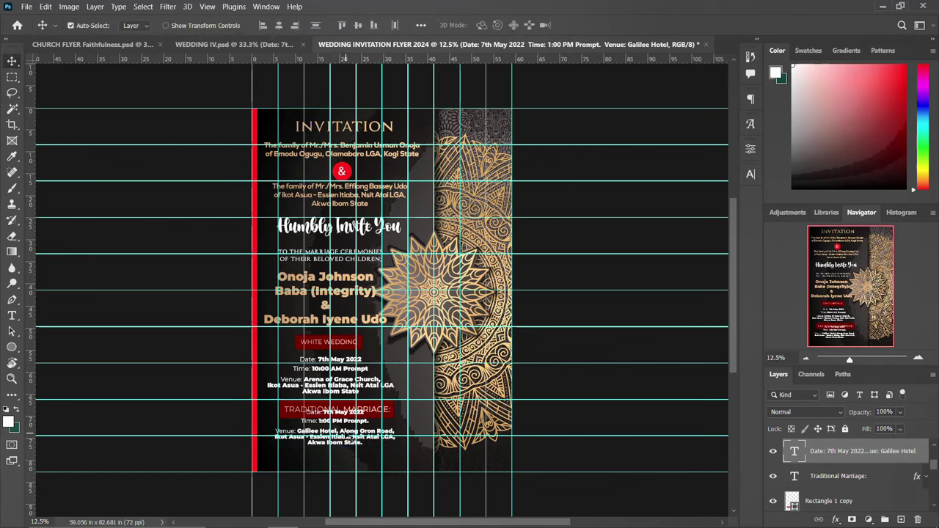
mouse_move(345, 430)
left_mouse_down()
mouse_move(339, 436)
mouse_move(346, 435)
left_mouse_up()
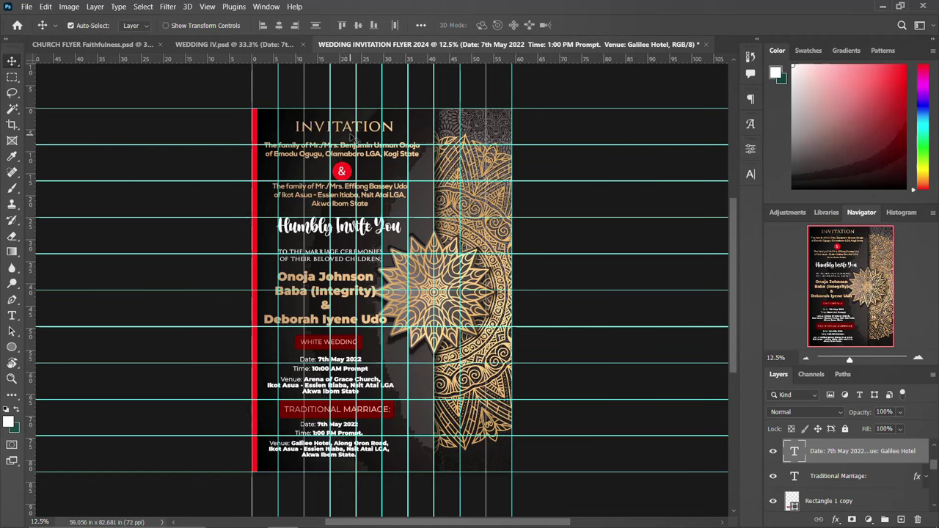
scroll(822, 464, "down", 10)
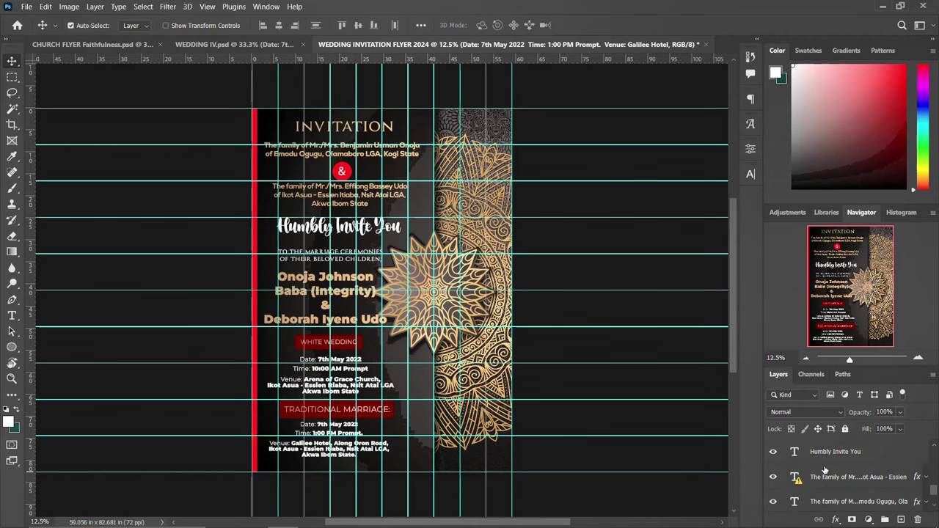
Nudge the top layers down to INVITATION upward, then raise the red & circle.
left_click(820, 492, "shift")
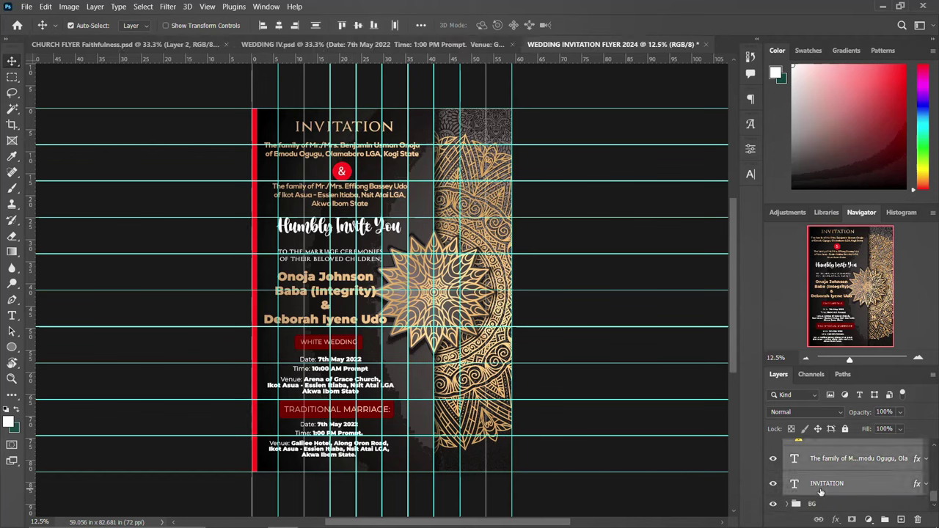
key("shift+Up")
key("shift+Up")
key("shift+Up")
key("shift+Up")
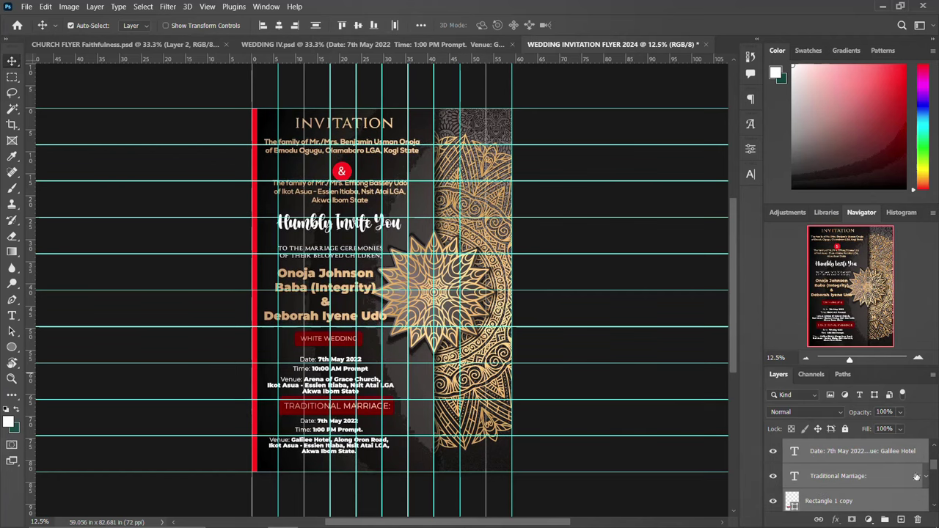
left_click(374, 139)
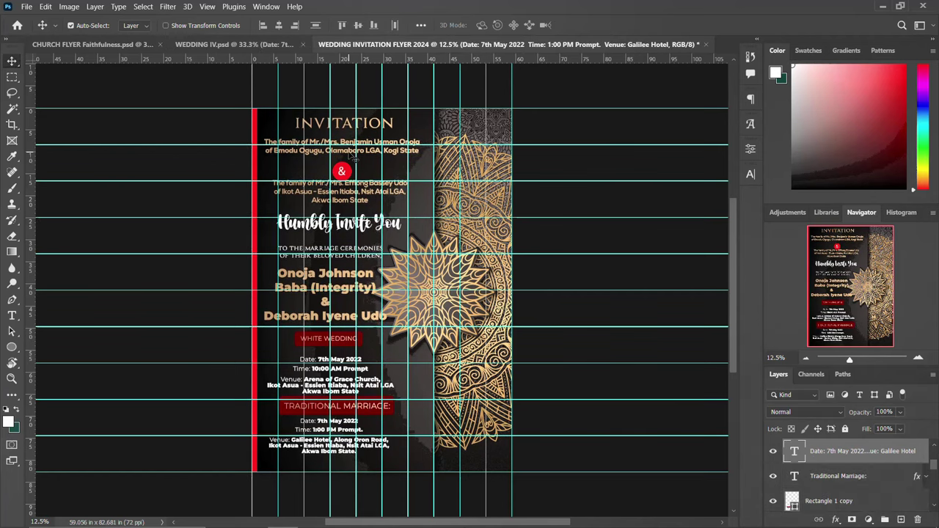
left_click(353, 156)
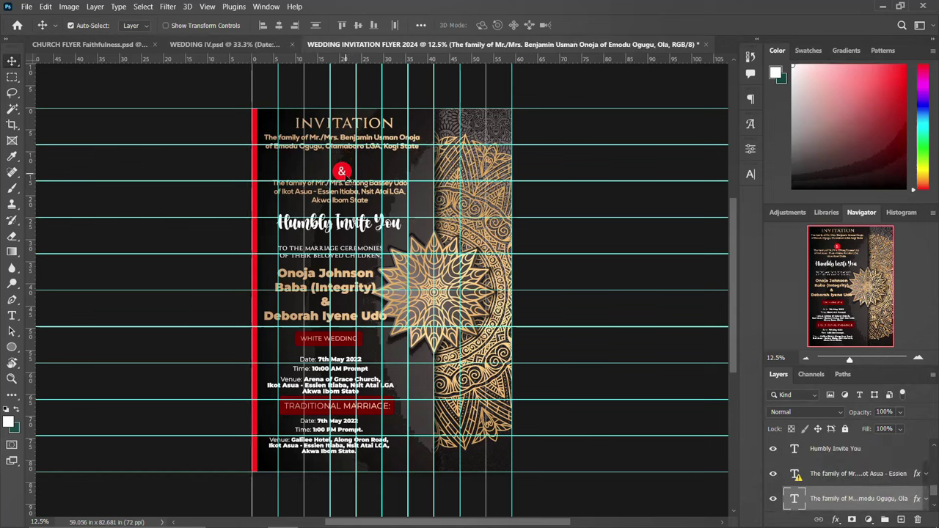
left_click(346, 174)
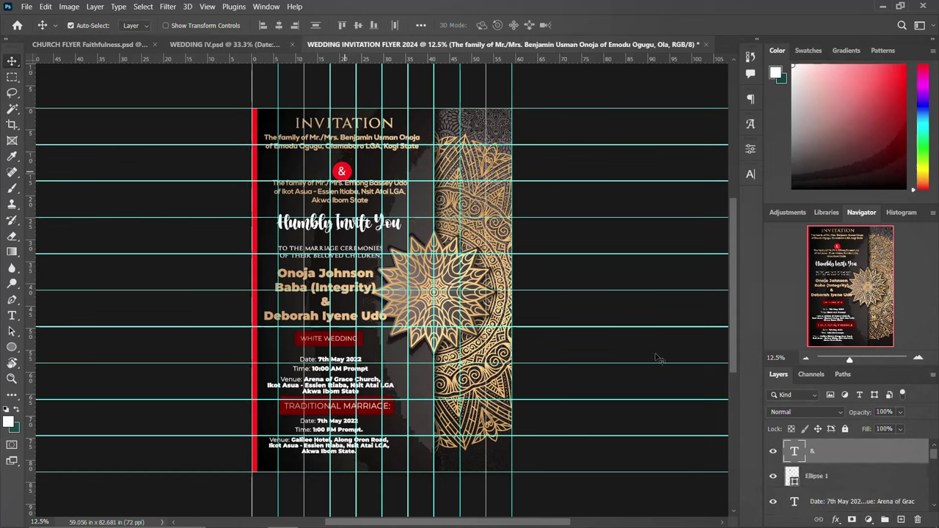
left_click(815, 476, "shift")
key("shift+Up")
key("shift+Up")
key("shift+Up")
key("shift+Up")
key("shift+Up")
key("shift+Up")
key("shift+Up")
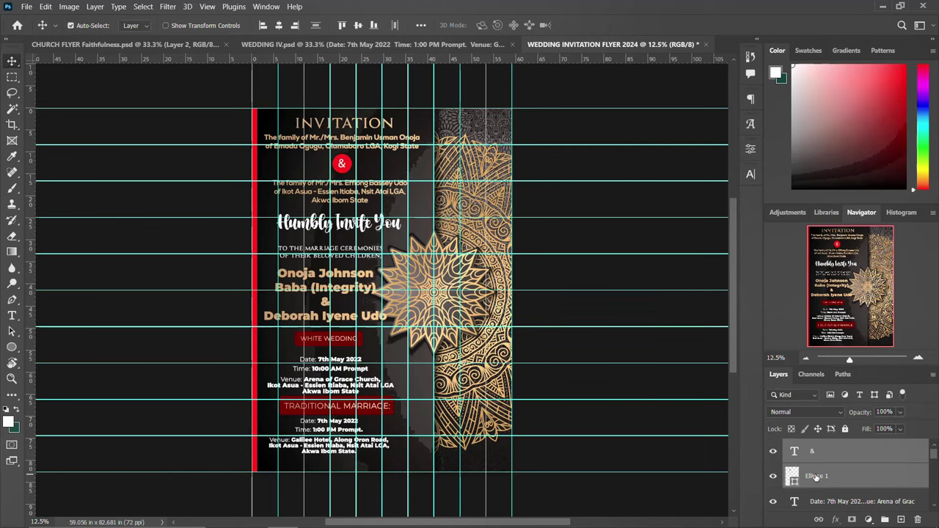
left_click(342, 193)
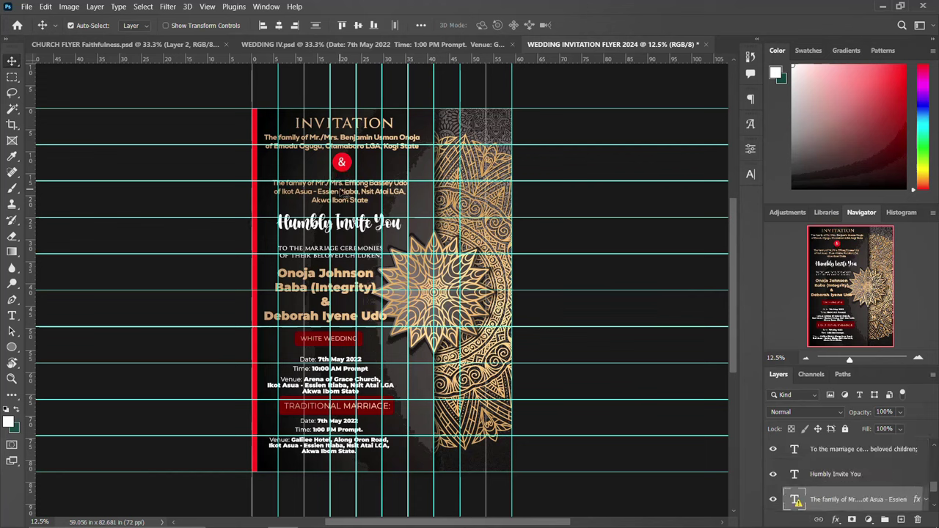
key("shift+Up")
key("shift+Up")
key("shift+Up")
key("shift+Up")
key("shift+Up")
key("shift+Up")
left_click(344, 229)
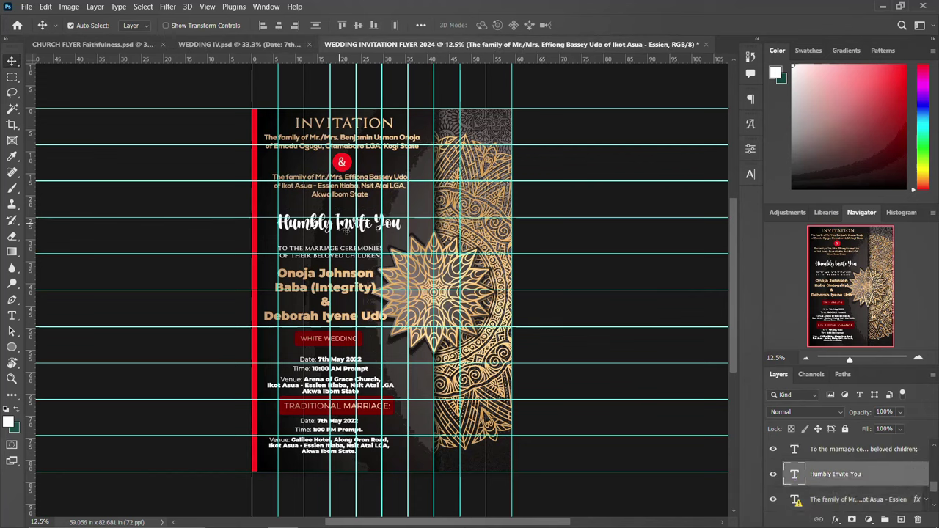
key("shift+Up")
key("shift+Up")
key("shift+Up")
key("shift+Up")
key("shift+Up")
key("shift+Up")
key("shift+Up")
key("shift+Up")
key("shift+Up")
key("shift+Up")
key("shift+Up")
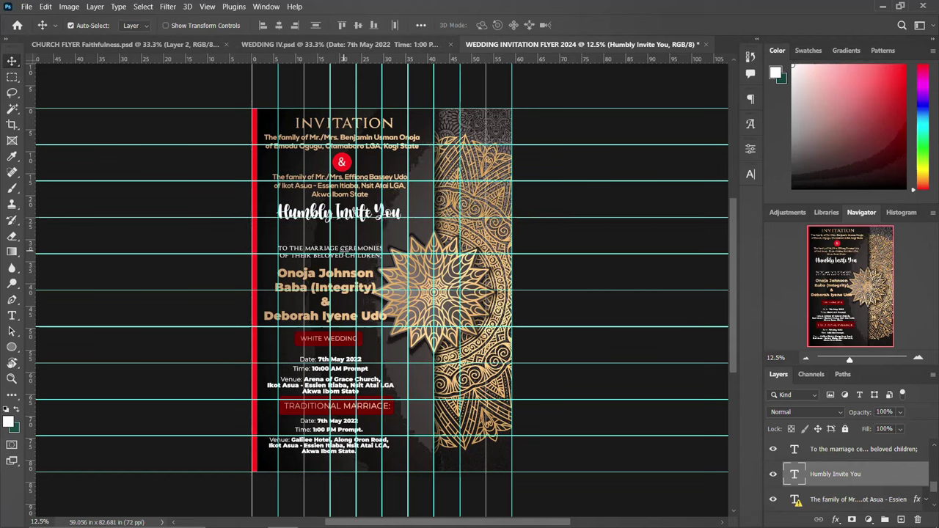
left_click(346, 251)
key("shift+Up")
key("shift+Up")
key("shift+Up")
key("shift+Up")
key("shift+Up")
key("shift+Up")
key("shift+Up")
key("shift+Up")
key("shift+Up")
key("shift+Up")
key("shift+Up")
key("shift+Up")
key("shift+Up")
key("shift+Up")
key("shift+Up")
key("shift+Up")
key("shift+Up")
key("shift+Up")
key("shift+Up")
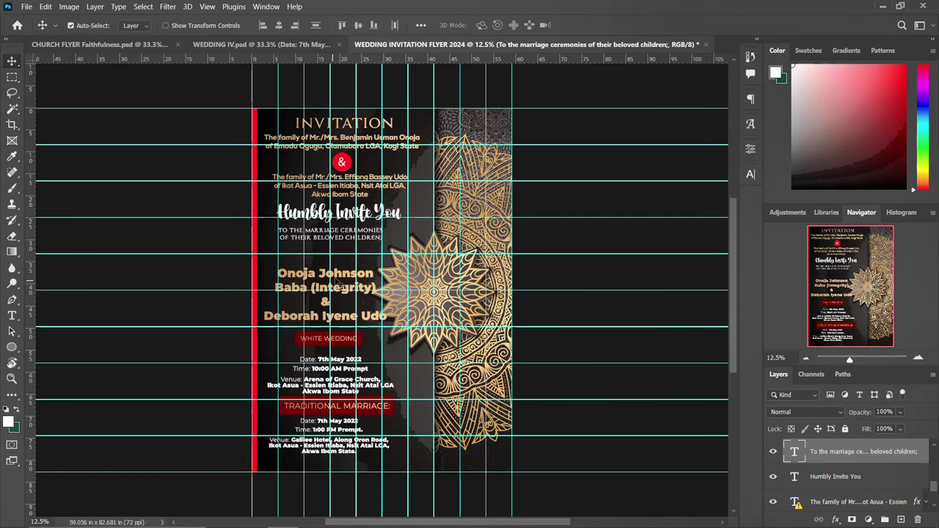
left_click(338, 283)
key("shift+Up")
key("shift+Up")
key("shift+Up")
key("shift+Up")
key("shift+Up")
key("shift+Up")
key("shift+Up")
key("shift+Up")
key("shift+Up")
key("shift+Up")
key("shift+Up")
key("shift+Up")
key("shift+Up")
key("shift+Up")
key("shift+Up")
key("shift+Up")
key("shift+Up")
key("shift+Up")
key("shift+Up")
key("shift+Up")
key("shift+Up")
key("shift+Up")
key("shift+Up")
key("shift+Up")
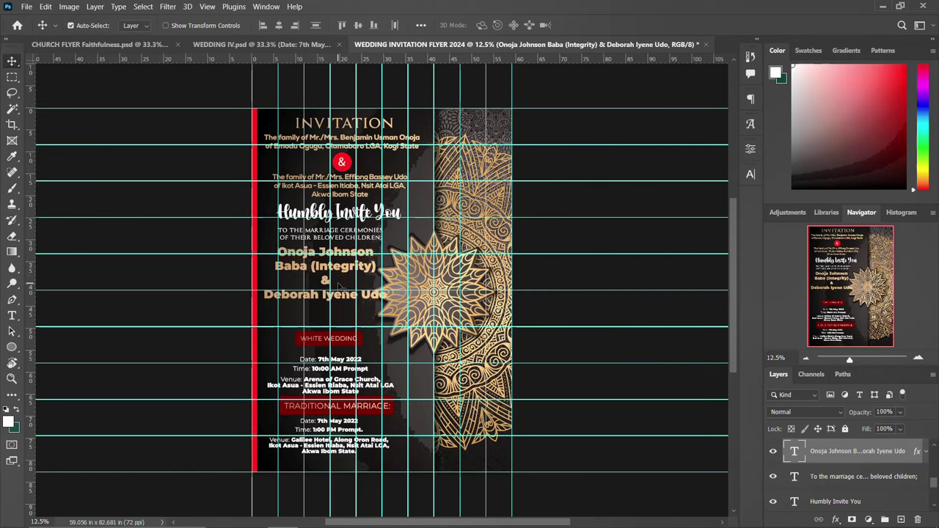
Raise the WHITE WEDDING label and the Arena of Grace Church details.
left_click(339, 342)
key("t")
key("v")
left_click(821, 478)
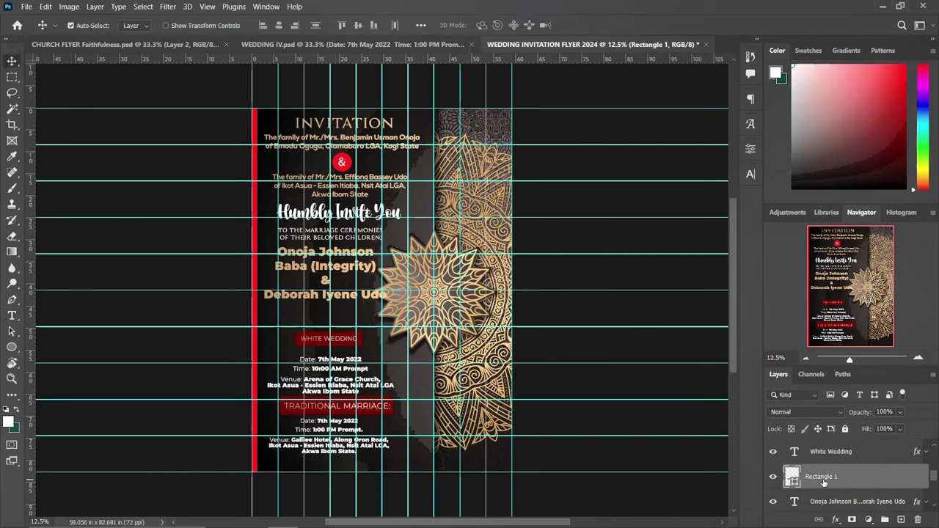
left_click(831, 453, "shift")
key("shift+Up")
key("shift+Up")
key("shift+Up")
key("shift+Up")
key("shift+Up")
key("shift+Up")
key("shift+Up")
key("shift+Up")
key("shift+Up")
key("shift+Up")
key("shift+Up")
key("shift+Up")
key("shift+Up")
key("shift+Up")
key("shift+Up")
key("shift+Up")
key("shift+Up")
key("shift+Up")
key("shift+Up")
key("shift+Up")
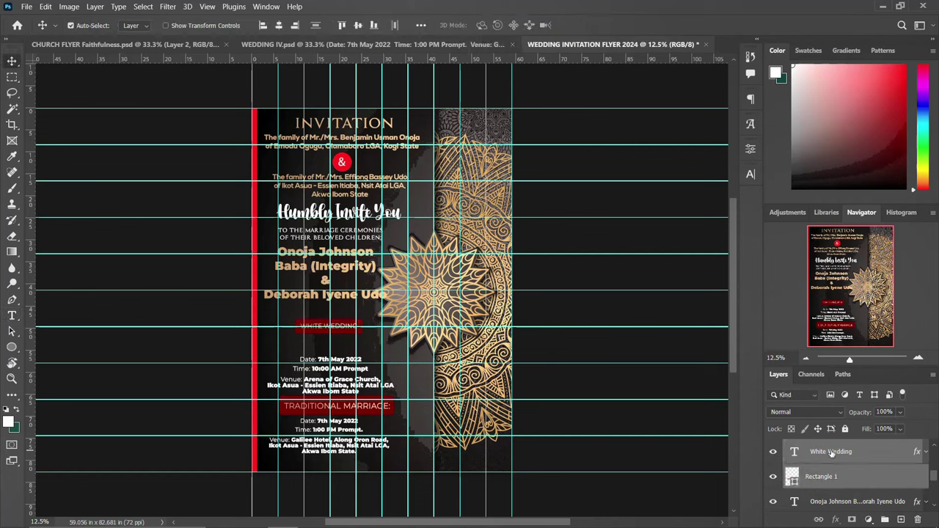
key("shift+Up")
key("shift+Up")
key("shift+Up")
key("shift+Up")
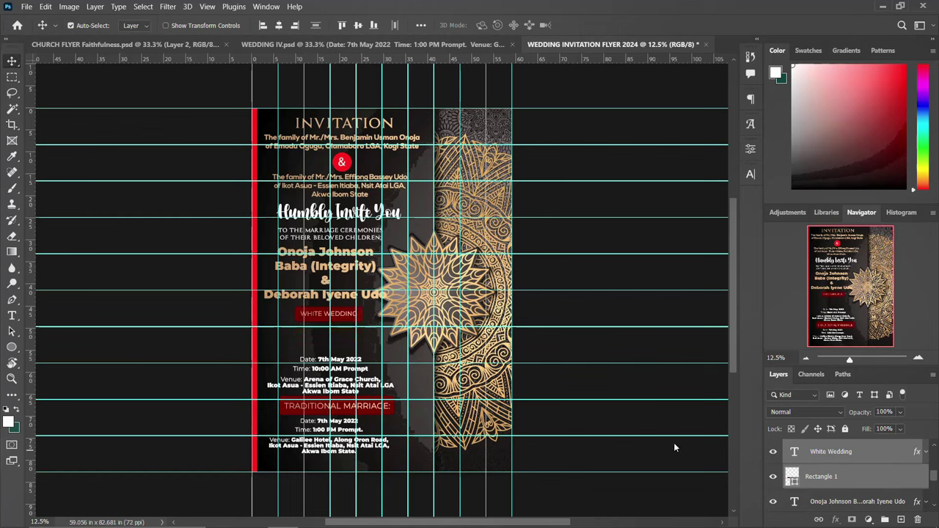
left_click(368, 382)
key("shift+Up")
key("shift+Up")
key("shift+Up")
key("shift+Up")
key("shift+Up")
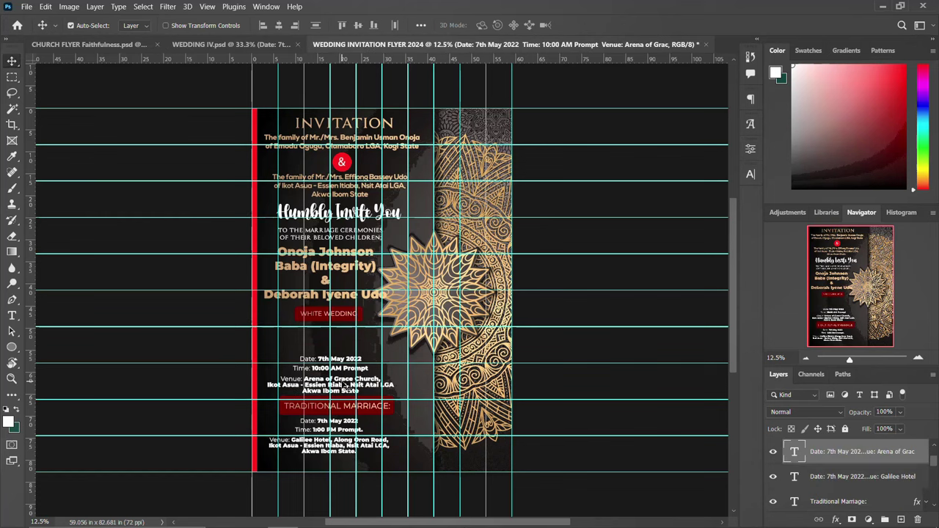
key("shift+Up")
key("shift+Up")
key("shift+Up")
key("shift+Up")
key("shift+Up")
key("shift+Up")
key("shift+Up")
key("shift+Up")
key("shift+Up")
key("shift+Up")
key("shift+Up")
key("shift+Up")
key("shift+Up")
key("shift+Up")
key("shift+Up")
key("shift+Up")
key("shift+Up")
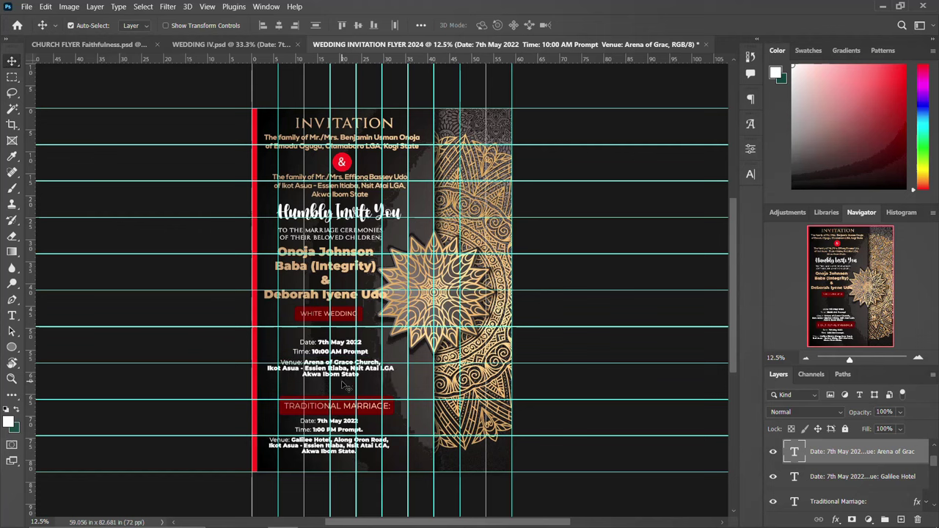
key("shift+Up")
key("shift+Up")
key("shift+Up")
key("shift+Up")
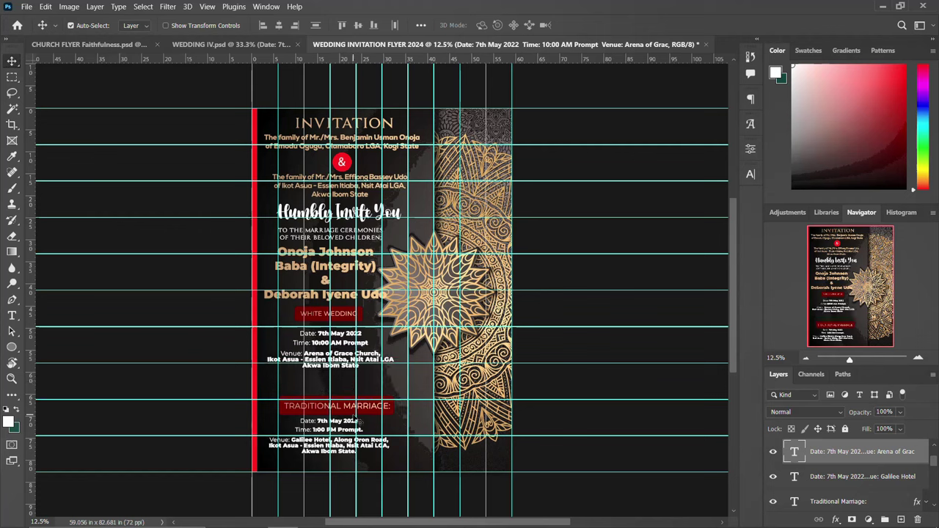
Raise the Traditional Marriage heading and Galilee Hotel details, then show WEDDING IV.psd.
left_click(358, 417)
left_click(834, 475, "shift")
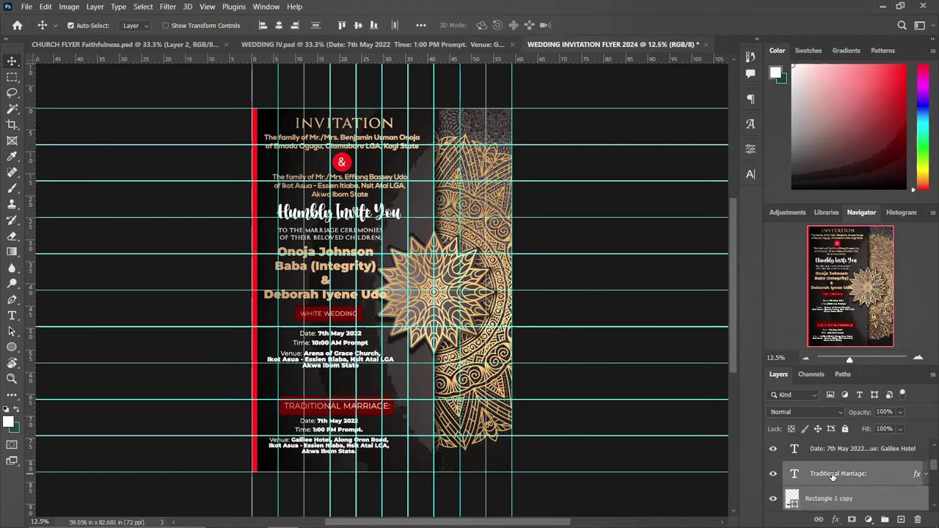
key("shift+Up")
key("shift+Up")
key("shift+Up")
key("shift+Up")
key("shift+Up")
key("shift+Up")
key("shift+Up")
key("shift+Up")
key("shift+Up")
key("shift+Up")
key("shift+Up")
key("shift+Up")
key("shift+Up")
key("shift+Up")
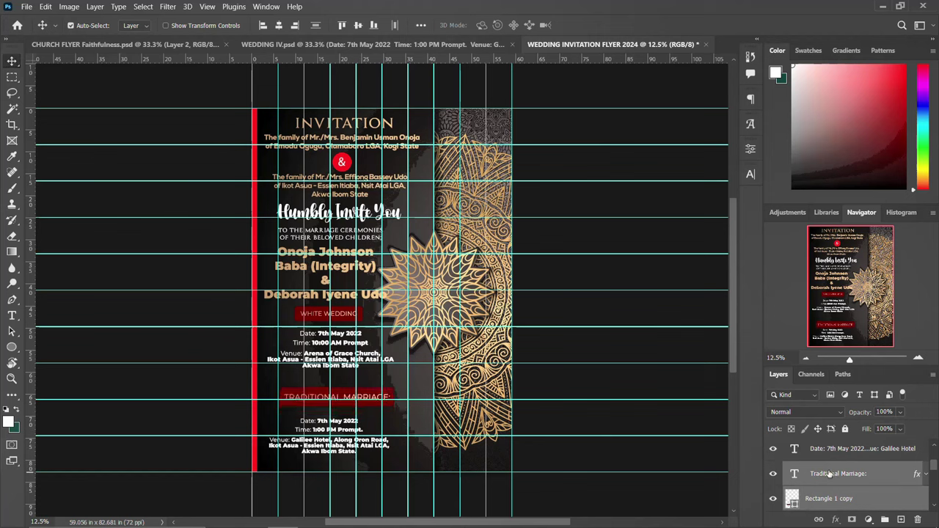
key("shift+Up")
key("shift+Up")
key("shift+Up")
key("shift+Up")
key("shift+Up")
key("shift+Up")
key("shift+Up")
key("shift+Up")
key("shift+Up")
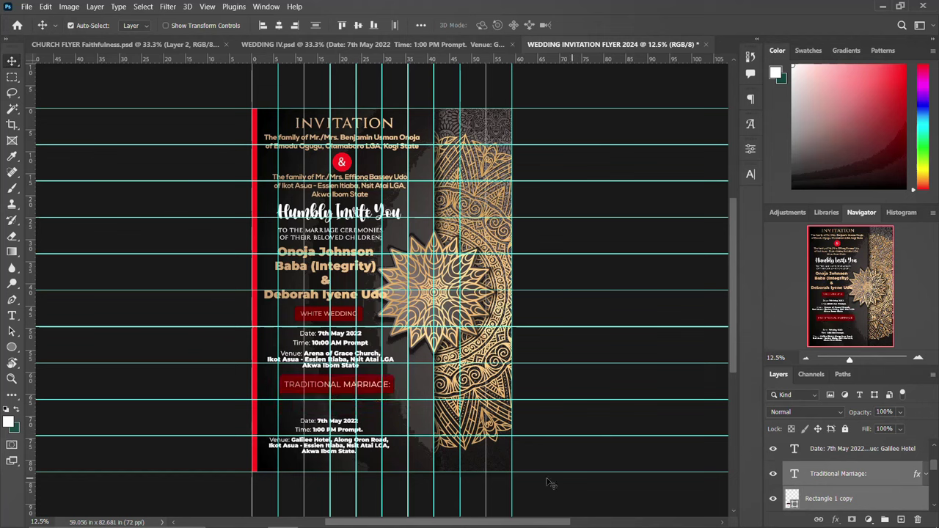
left_click(333, 443)
key("shift+Up")
key("shift+Up")
key("shift+Up")
key("shift+Up")
key("shift+Up")
key("shift+Up")
key("shift+Up")
key("shift+Up")
key("shift+Up")
key("shift+Up")
key("shift+Up")
key("shift+Up")
key("shift+Up")
key("shift+Up")
key("shift+Up")
key("shift+Up")
key("shift+Up")
key("shift+Up")
key("shift+Up")
key("shift+Up")
key("shift+Up")
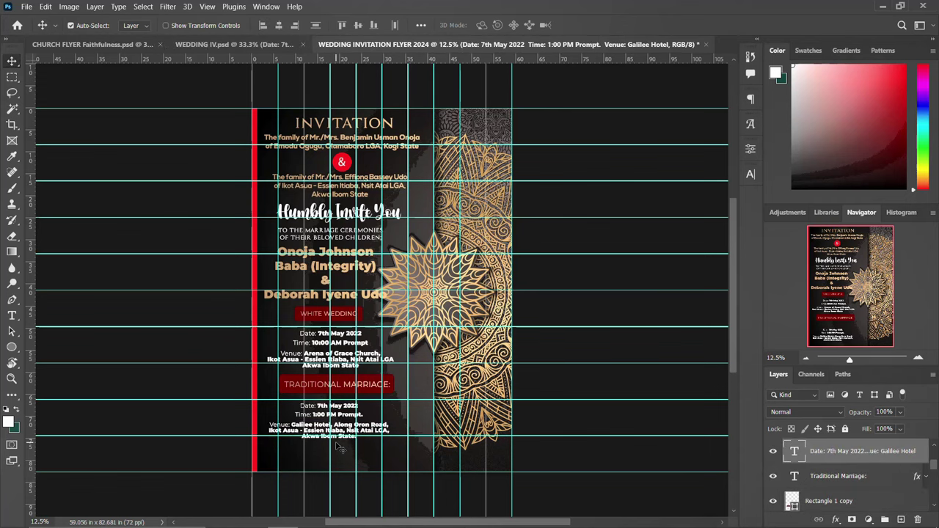
key("shift+Up")
key("shift+Up")
key("shift+Up")
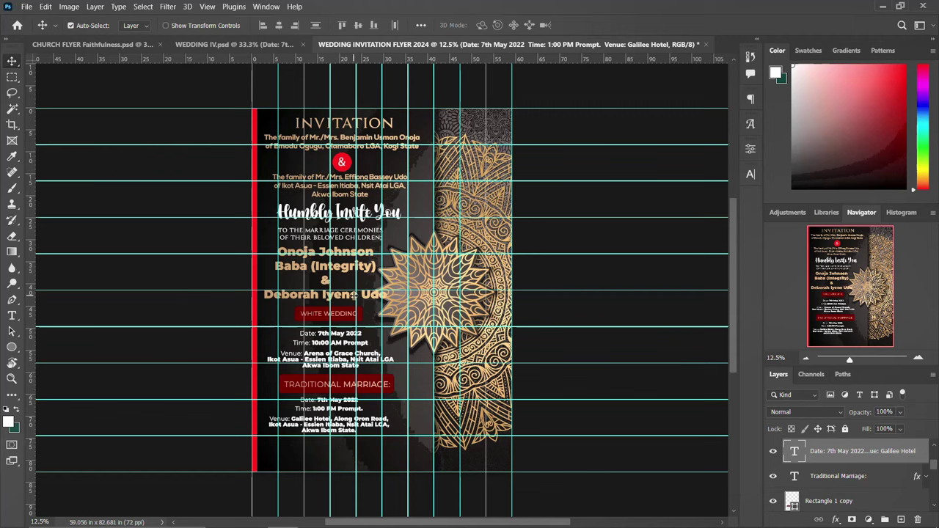
mouse_move(242, 521)
left_click(233, 44)
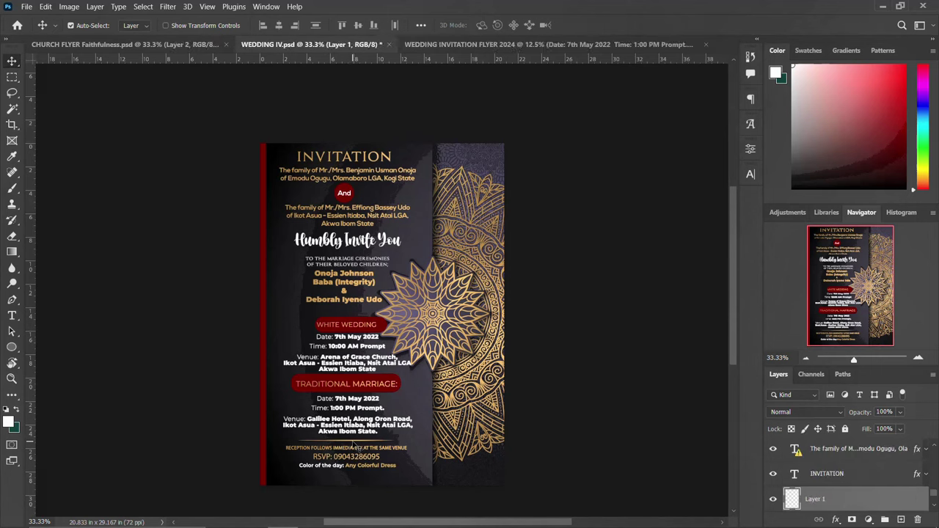
Undo the stray move in WEDDING IV, then enlarge the flyer's gold divider (Layer 1) to about 285%.
key("ctrl+z")
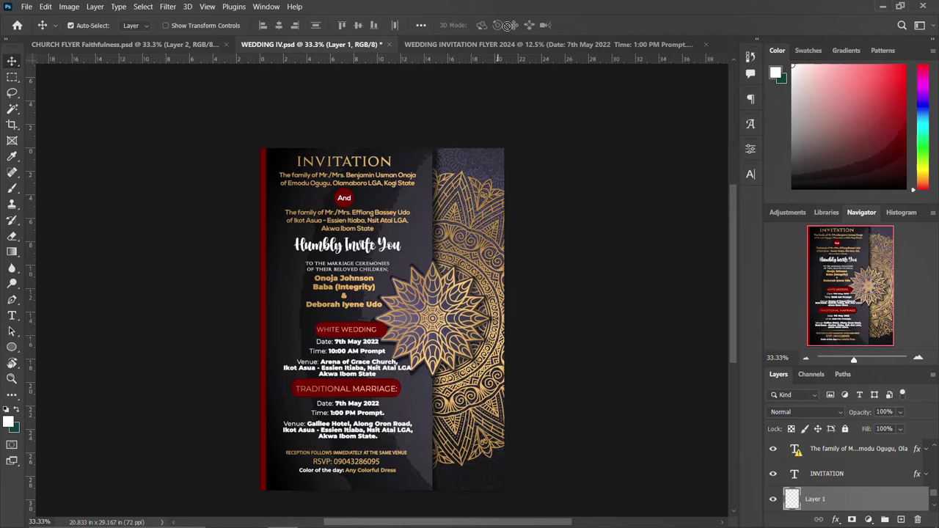
left_click(506, 44)
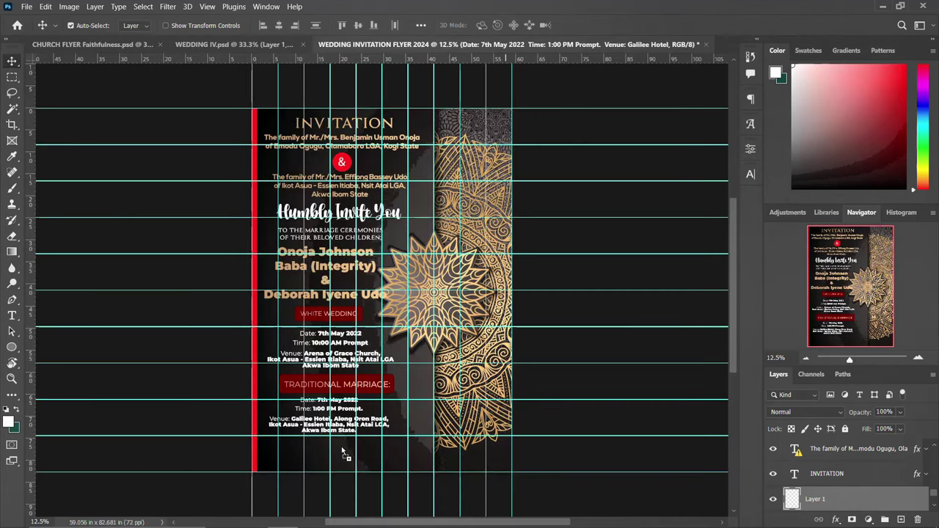
key("ctrl+t")
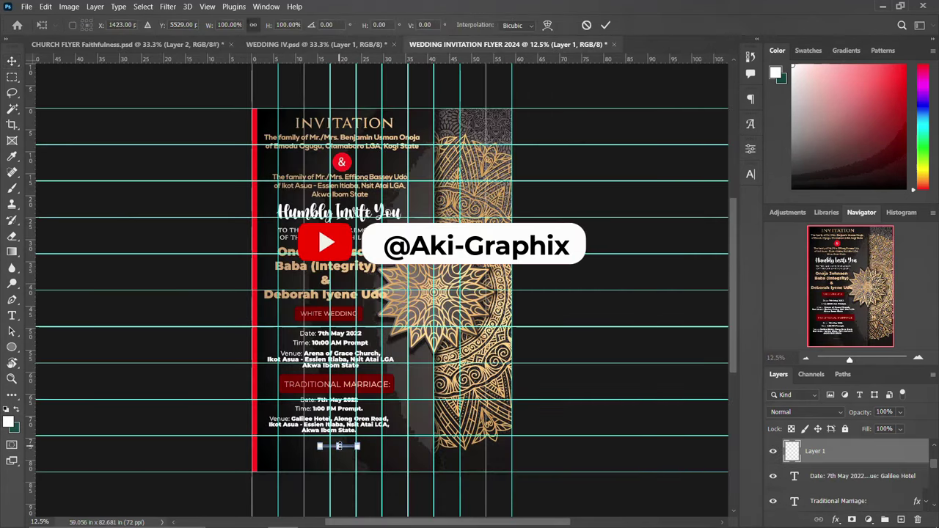
left_click_drag(359, 444, 395, 445)
key("Return")
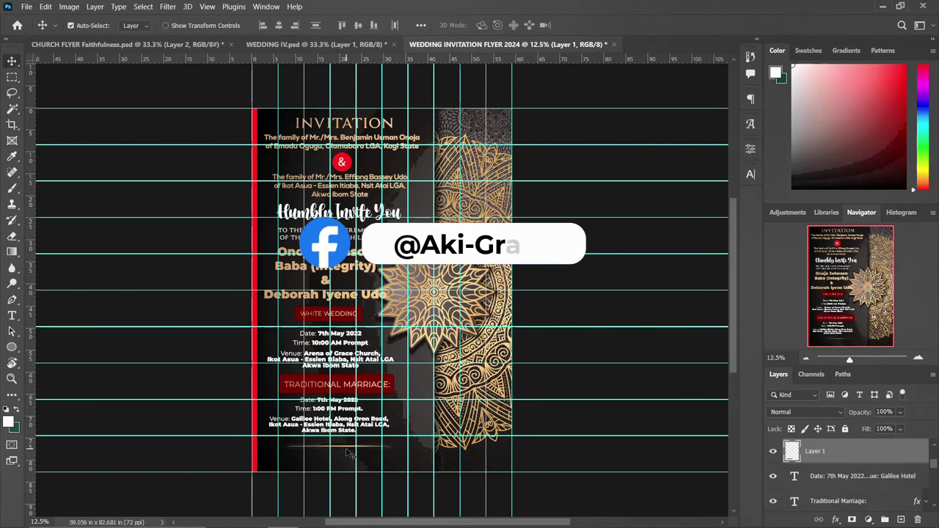
left_click_drag(337, 445, 335, 446)
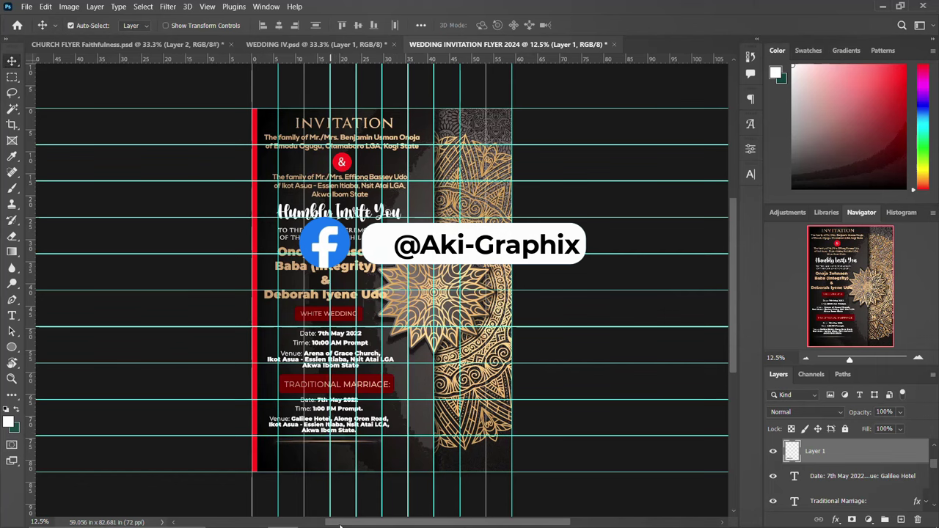
key("ctrl+shift+Tab")
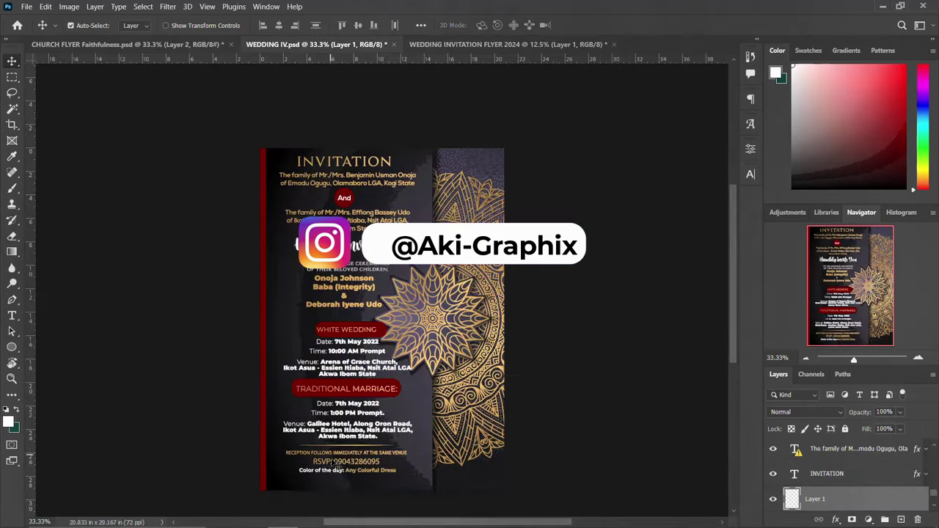
Copy the reception and RSVP text into the 2024 flyer and enlarge it.
mouse_move(338, 465)
left_mouse_down()
mouse_move(342, 456)
mouse_move(342, 468)
left_mouse_up()
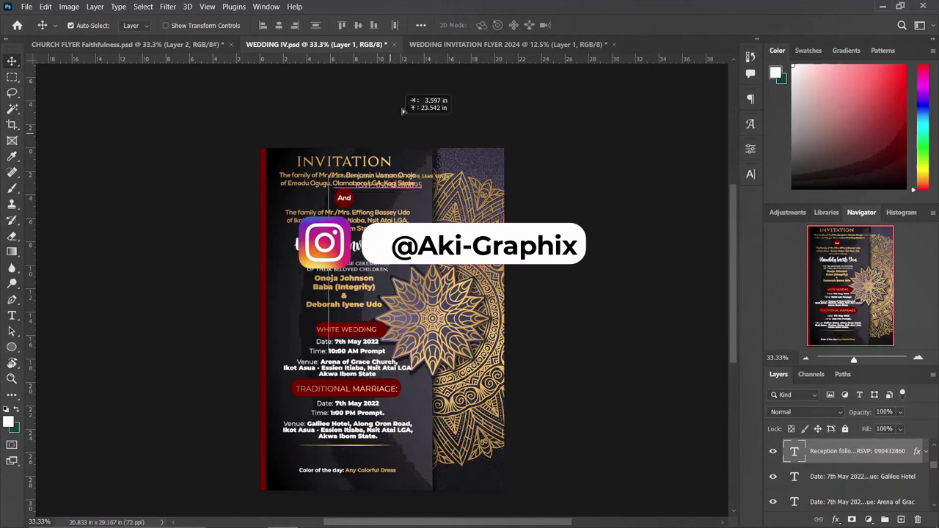
left_click_drag(453, 40, 321, 461)
key("ctrl+t")
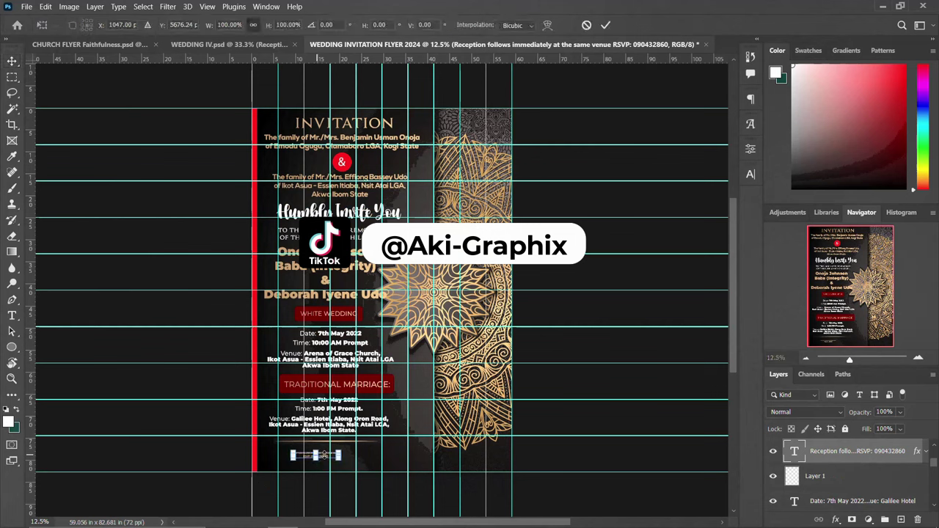
mouse_move(339, 456)
left_mouse_down()
mouse_move(384, 454)
mouse_move(339, 453)
left_mouse_up()
key("ctrl+z")
key("Return")
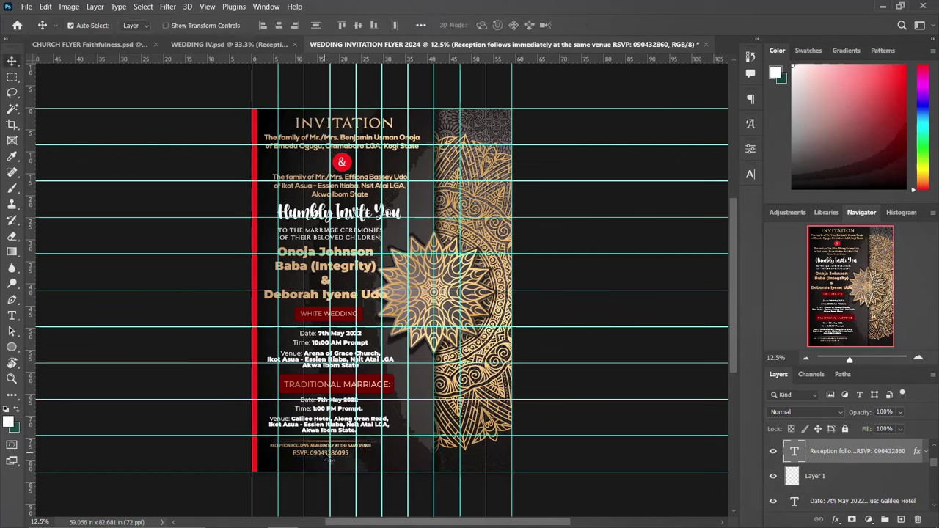
Replace the phone number after RSVP: with the new number.
double_click(325, 455)
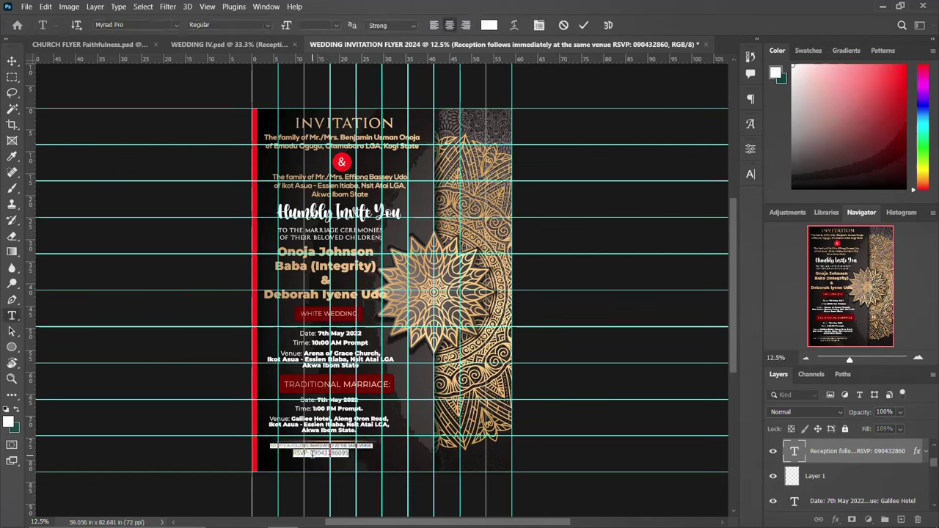
left_click_drag(311, 454, 354, 454)
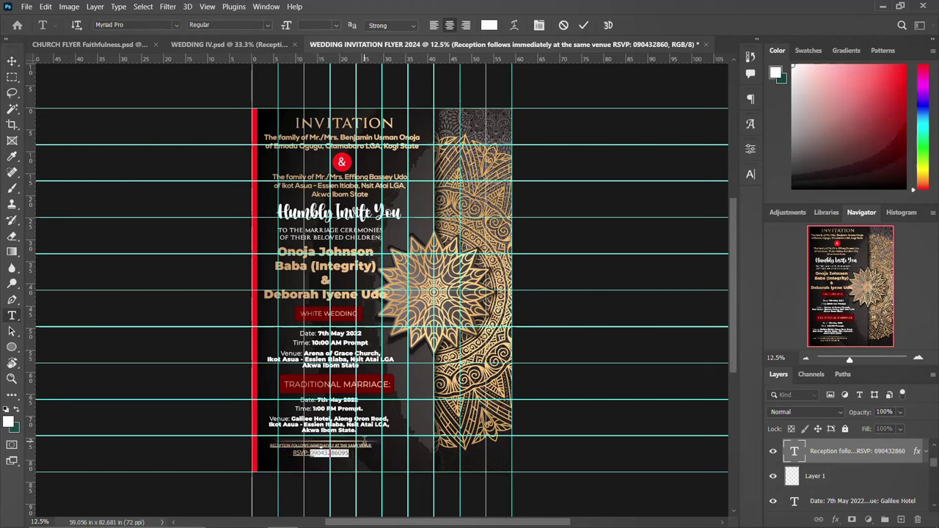
left_click(370, 445)
key("BackSpace")
key("BackSpace")
key("BackSpace")
key("BackSpace")
key("BackSpace")
key("BackSpace")
key("BackSpace")
key("BackSpace")
key("BackSpace")
key("BackSpace")
key("BackSpace")
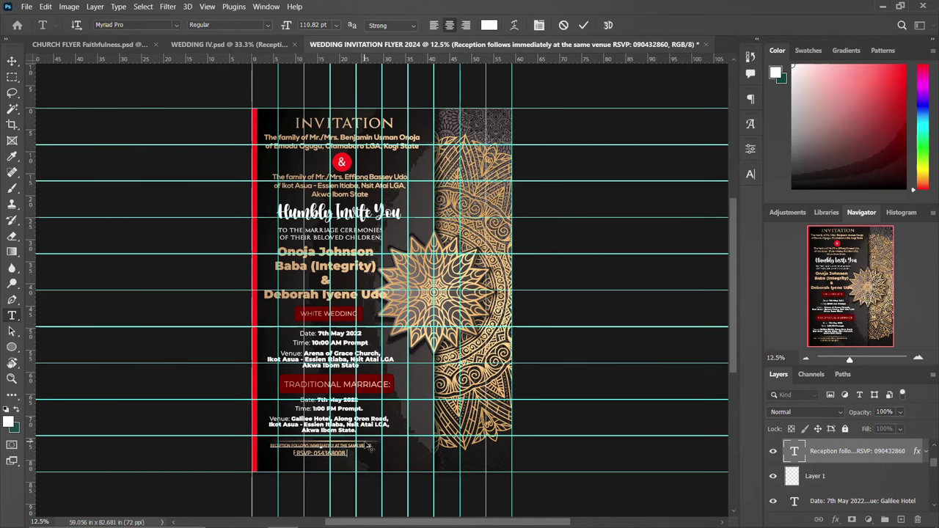
Bring over 'Color of the day: Any Colorful Dress', enlarged about threefold, beneath the RSVP line.
key("ctrl+Return")
key("v")
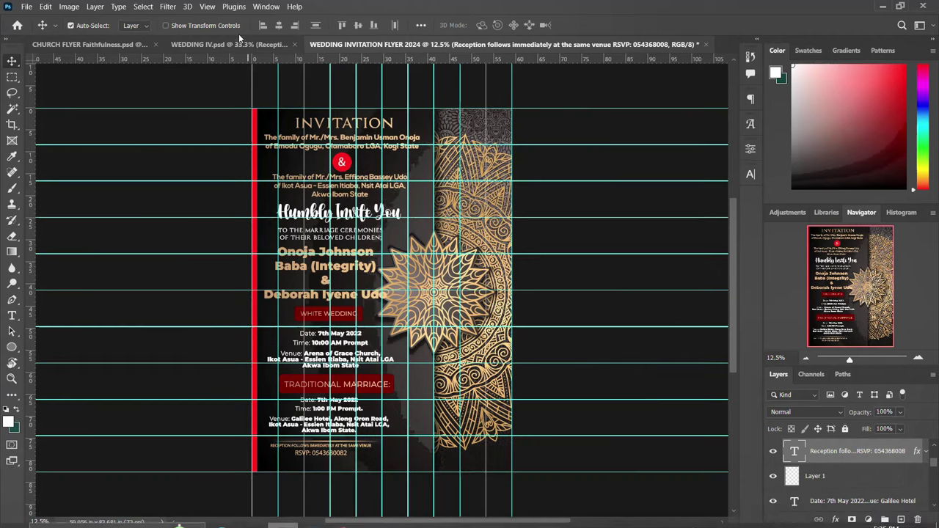
left_click(238, 45)
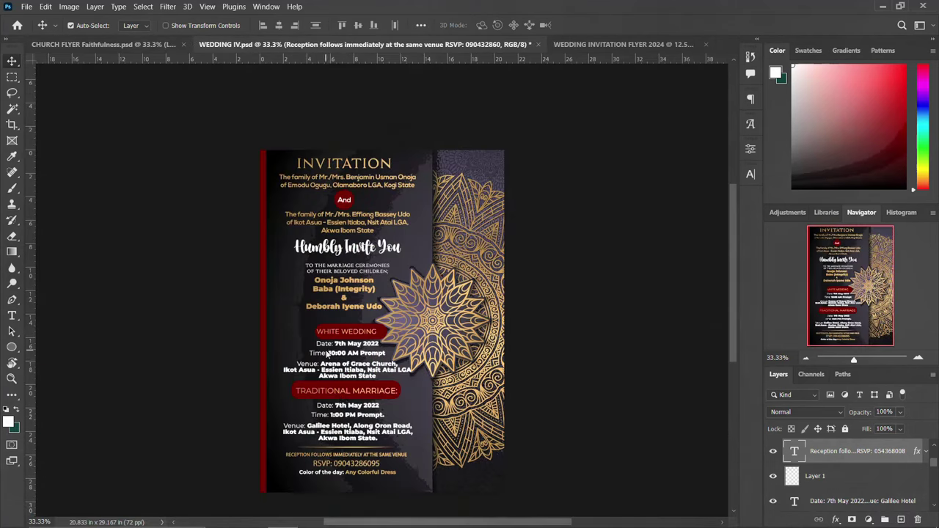
left_click(335, 475)
left_click_drag(336, 475, 360, 397)
left_click_drag(348, 462, 328, 464)
key("ctrl+t")
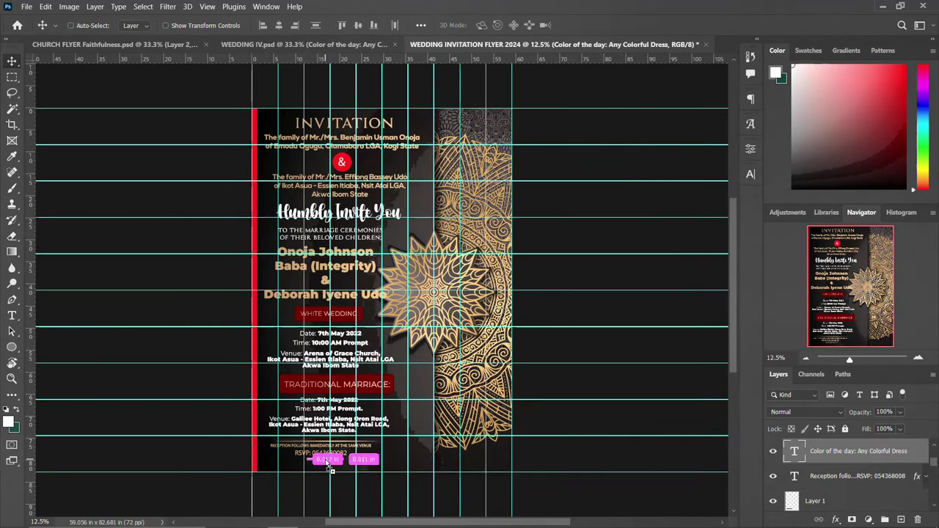
left_click_drag(350, 466, 386, 468)
key("Return")
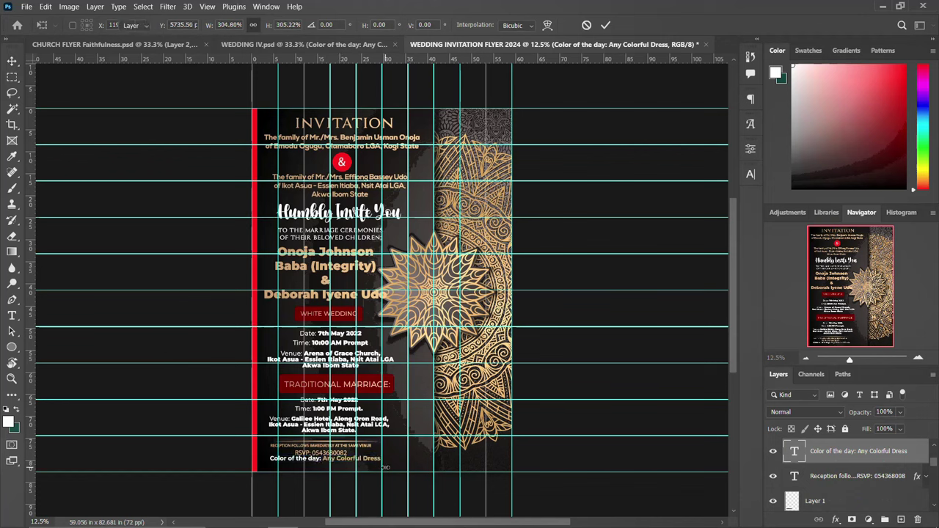
key("shift+Down")
key("shift+Down")
key("shift+Down")
key("shift+Down")
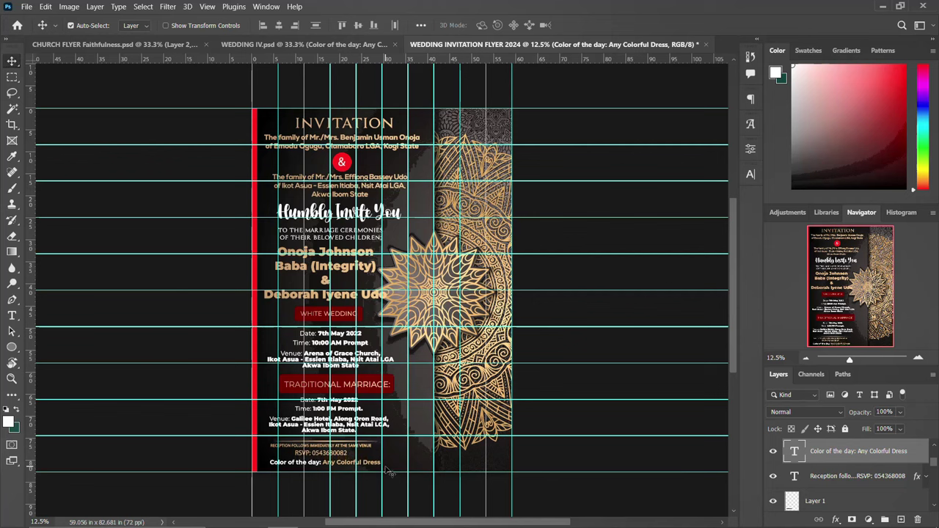
scroll(871, 466, "down", 8)
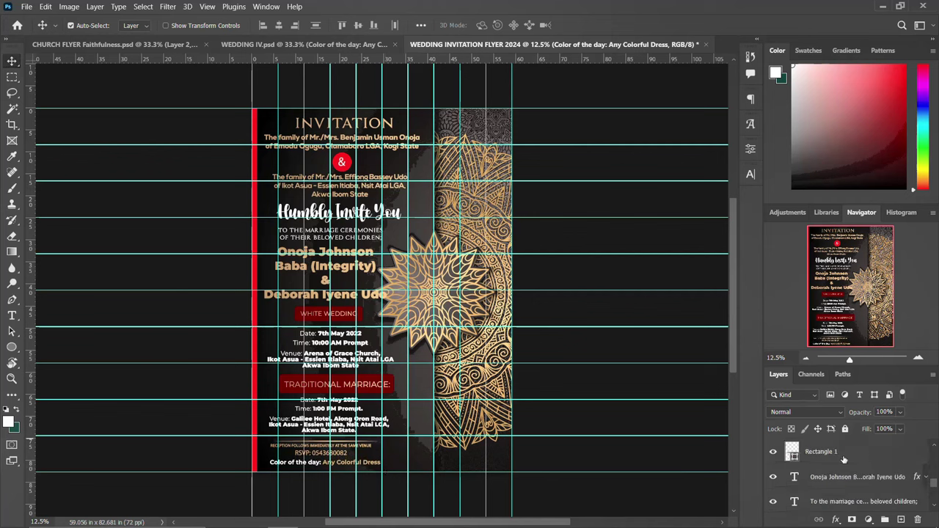
Group all text layers into a folder named TEXTS.
left_click(820, 482, "shift")
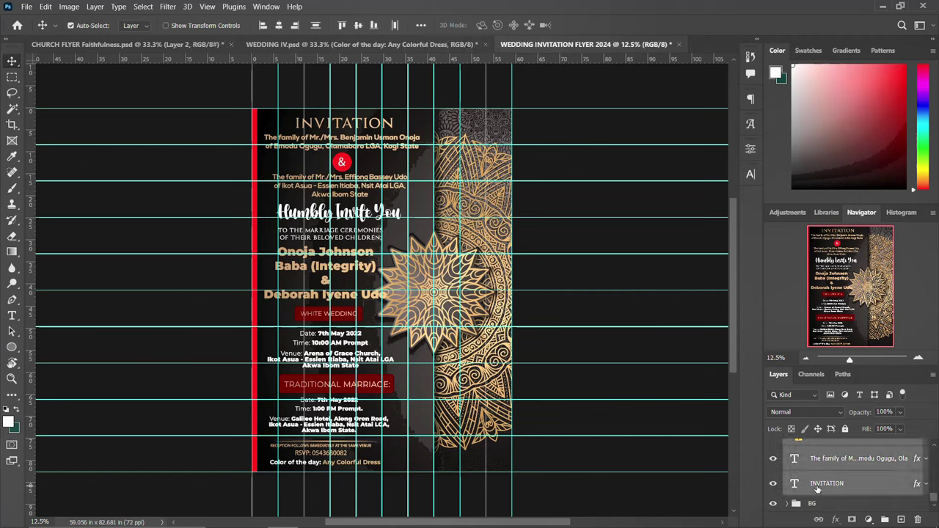
key("ctrl+g")
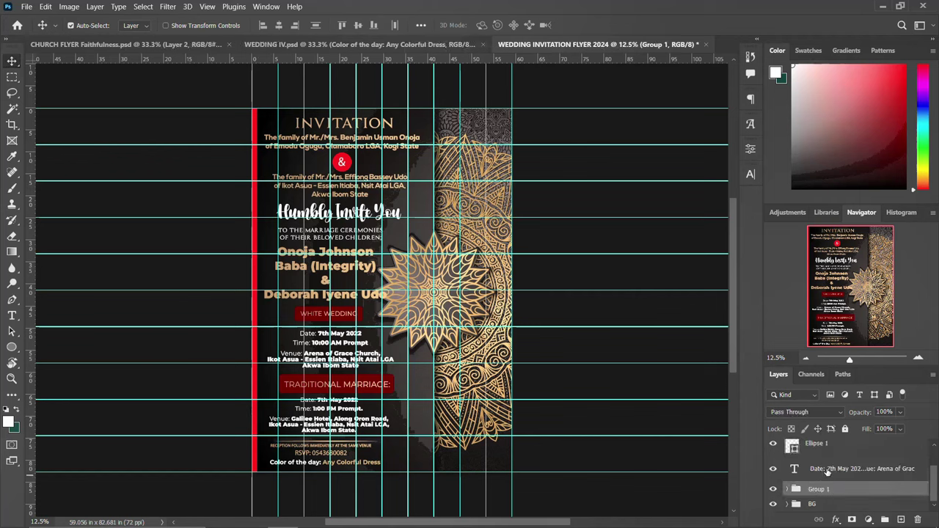
key("ctrl+z")
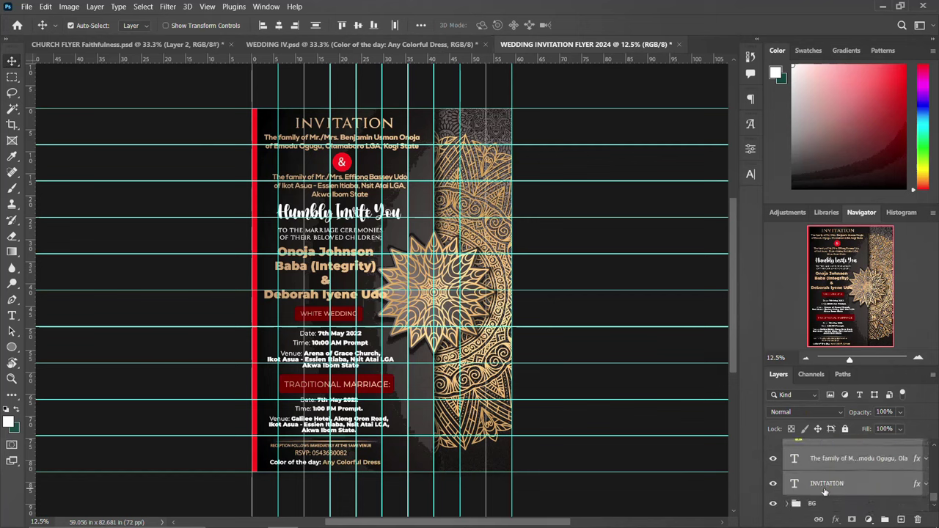
left_click(823, 490)
scroll(826, 488, "up", 5)
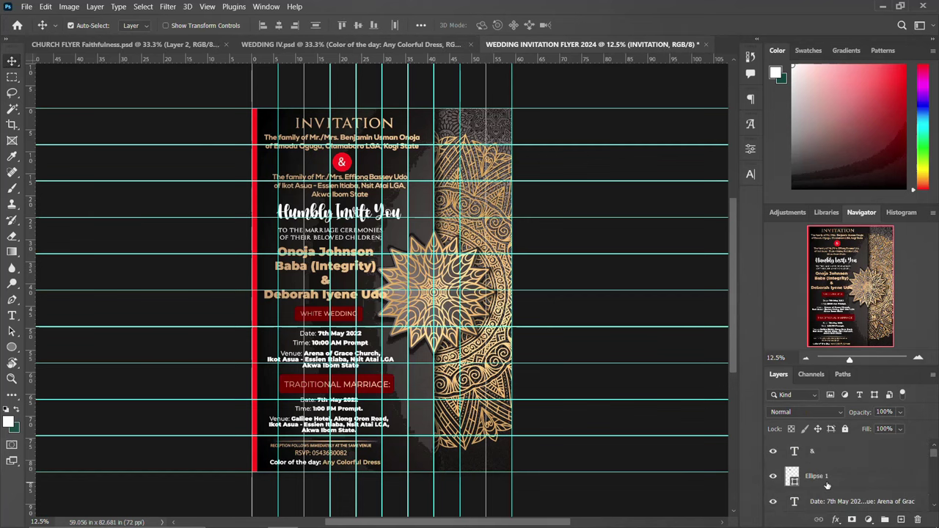
key("ctrl+alt+a")
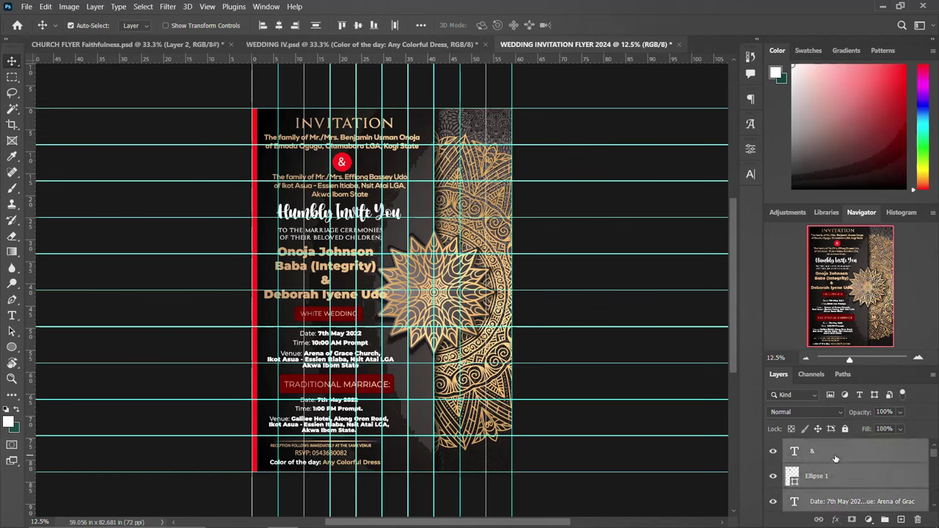
key("ctrl+g")
double_click(818, 447)
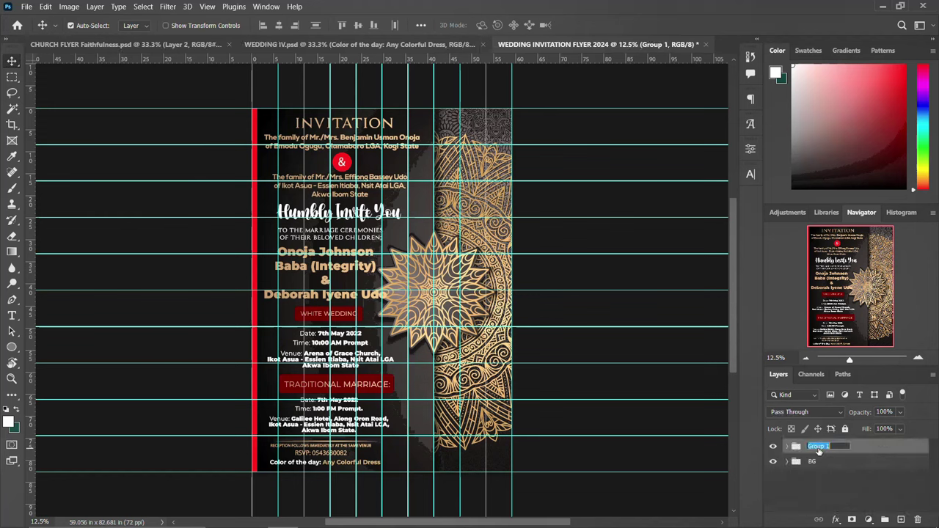
key("Return")
Hide the guides and toggle the TEXTS and BG groups off and on to check them.
key("ctrl+semicolon")
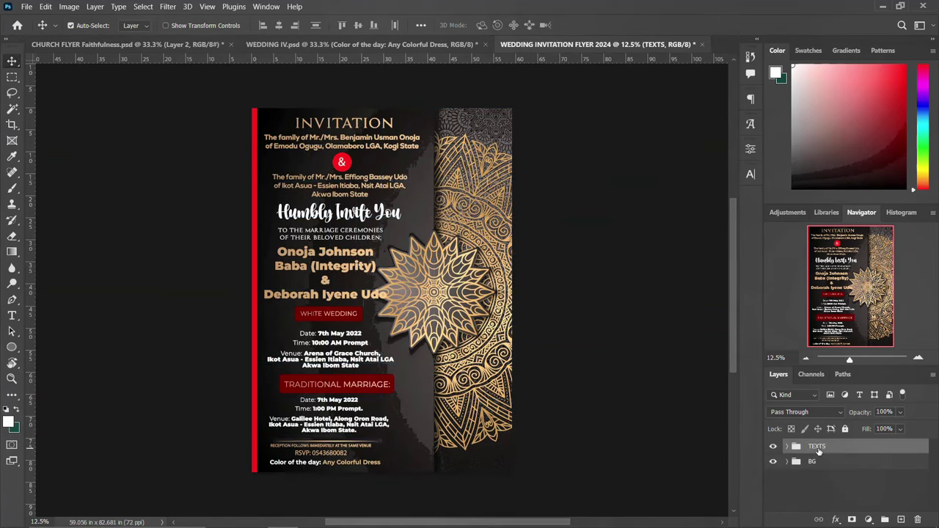
left_click(776, 446)
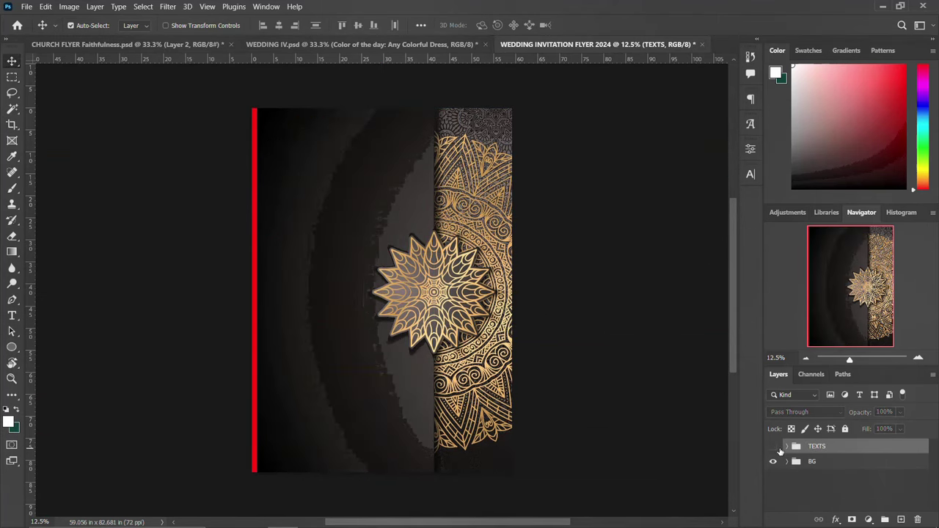
left_click(774, 446)
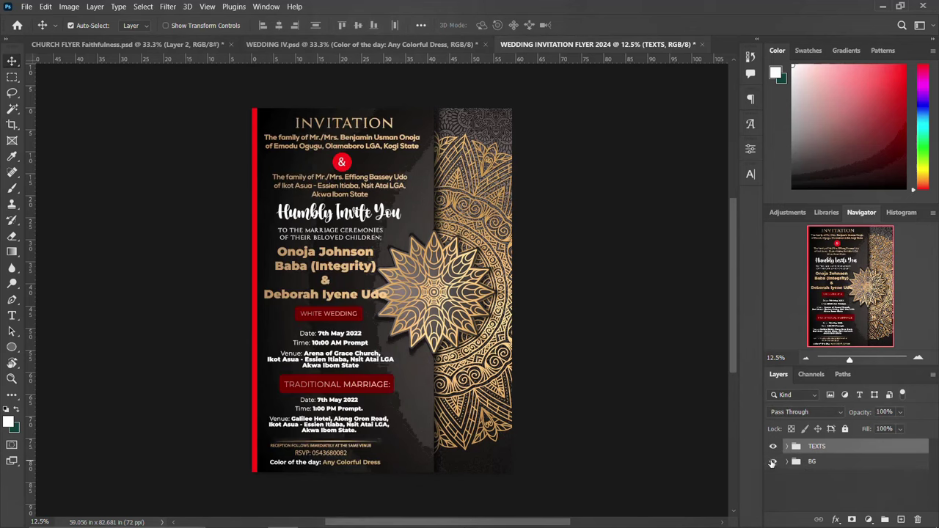
left_click(773, 461)
left_click(773, 461)
left_click(335, 258)
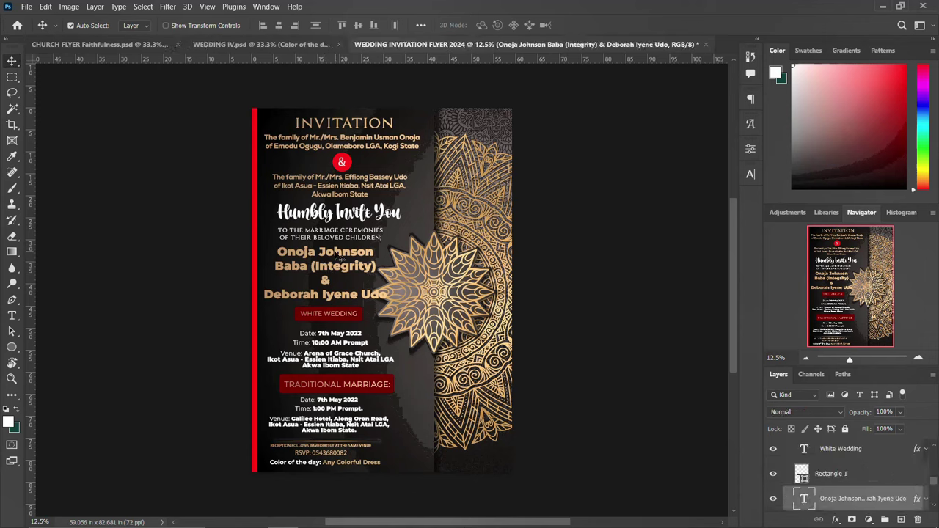
Set the first two lines of the couple's names to the Anime font.
double_click(337, 255)
left_click_drag(277, 251, 388, 264)
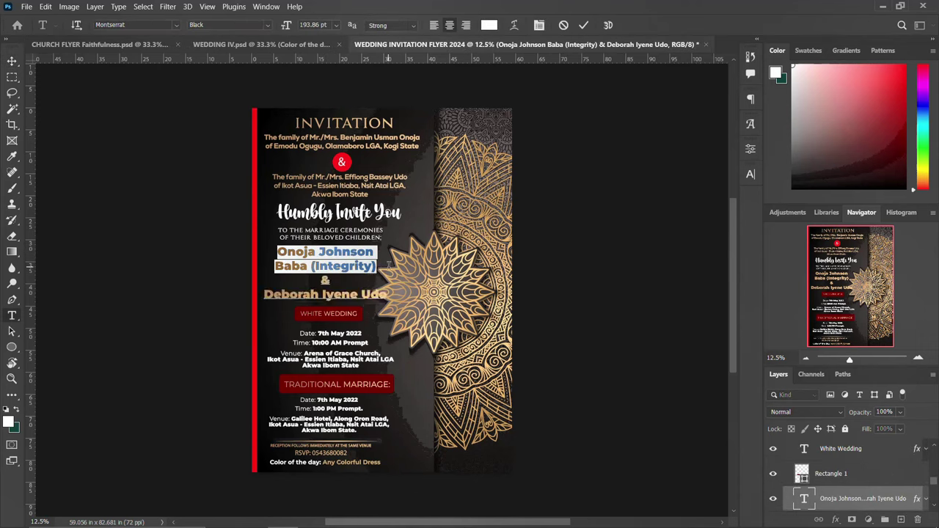
left_click(751, 174)
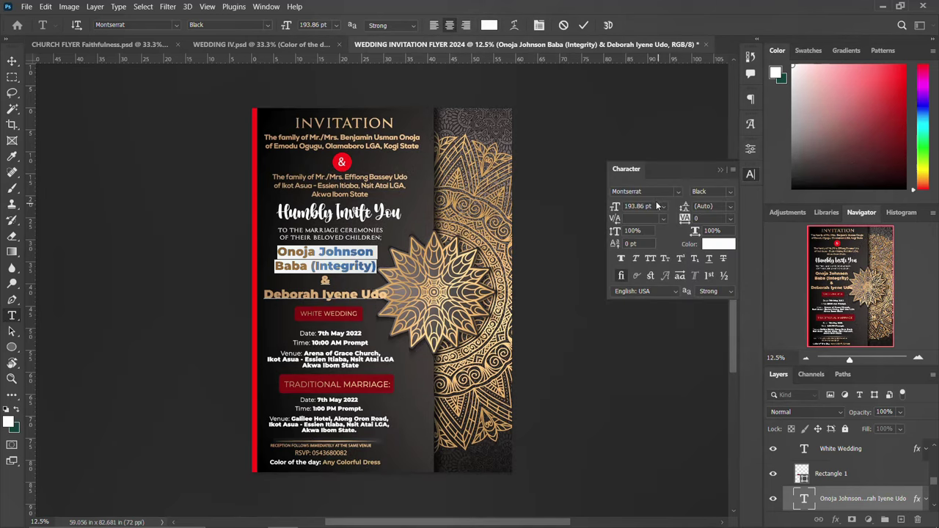
left_click(676, 191)
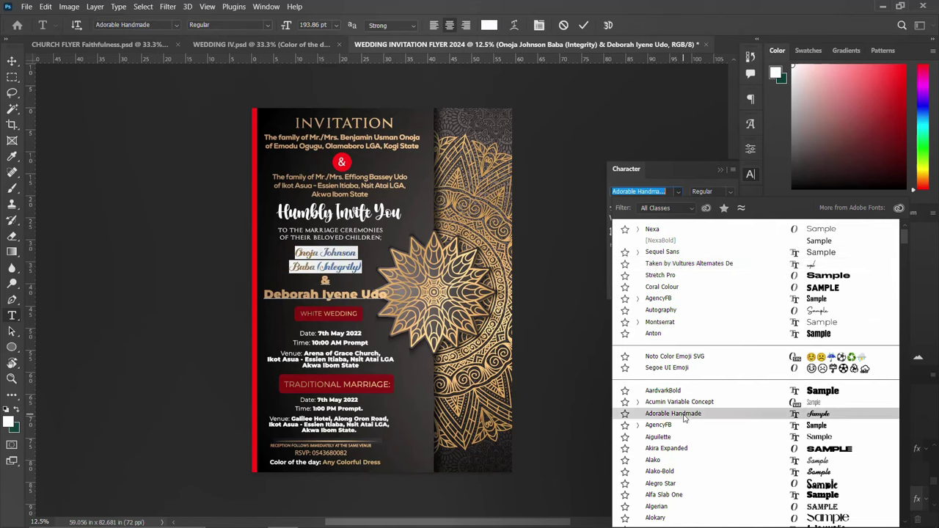
scroll(684, 417, "down", 2)
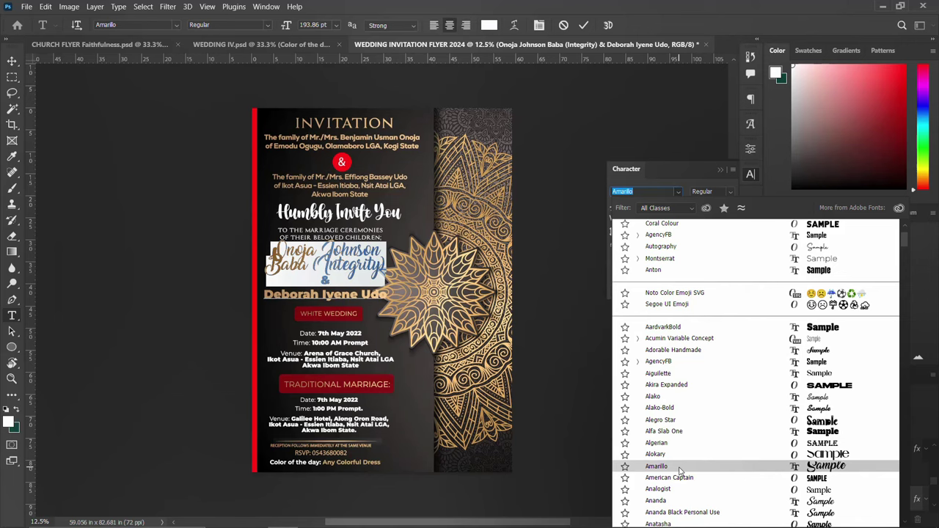
scroll(679, 469, "down", 3)
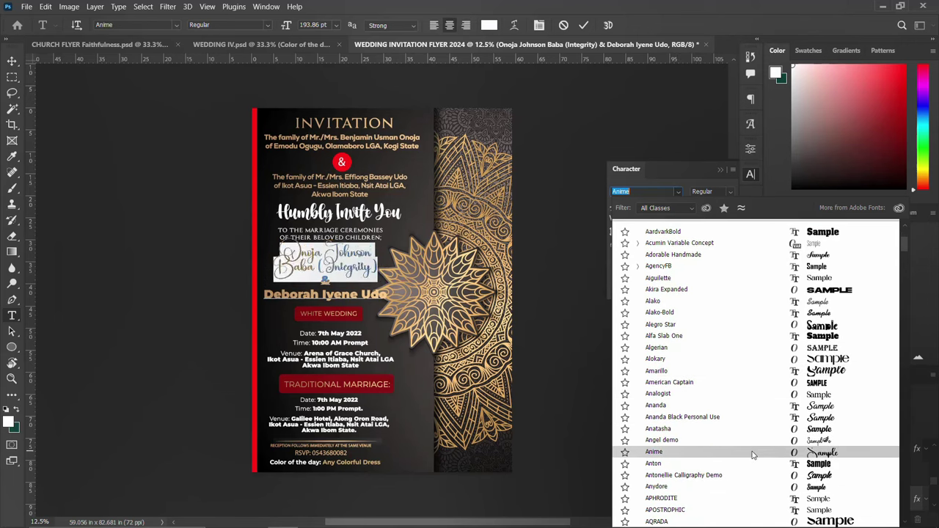
left_click(751, 451)
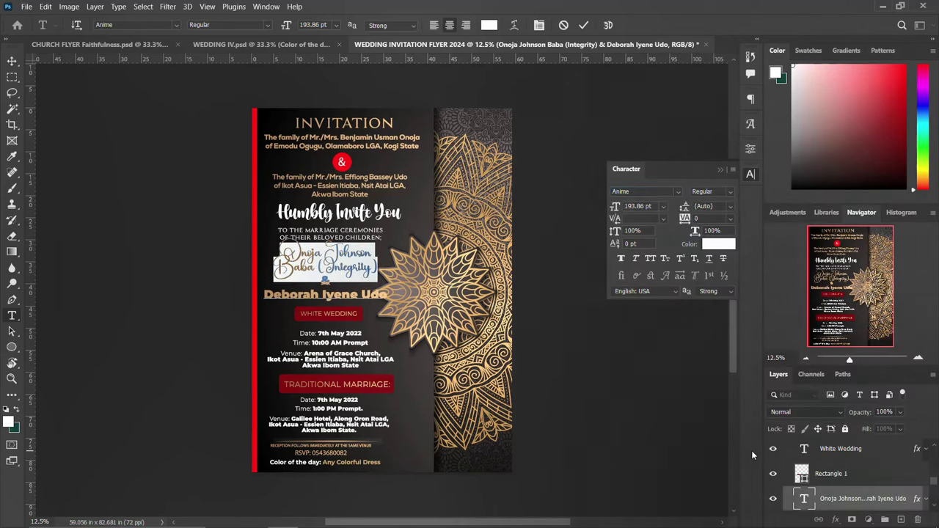
left_click(752, 178)
left_click(581, 26)
key("v")
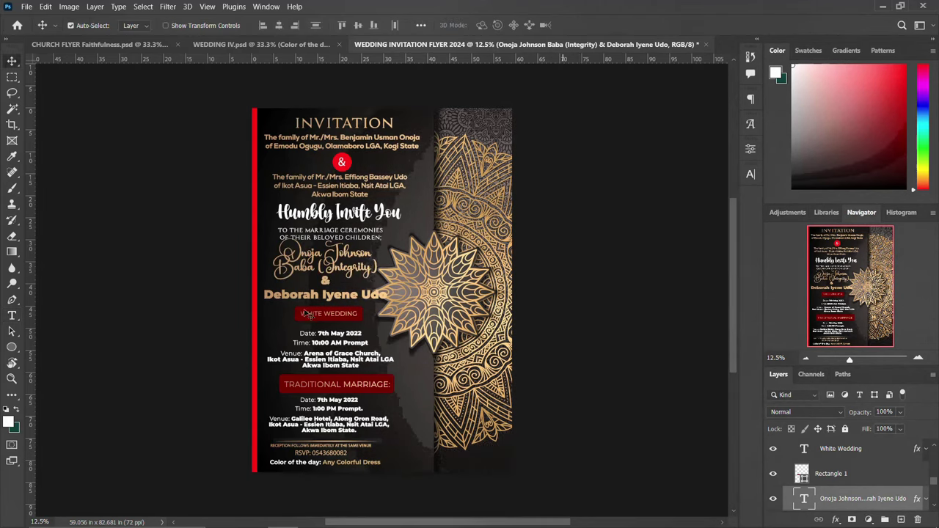
Set the bride's name line to the Anime font as well.
double_click(303, 295)
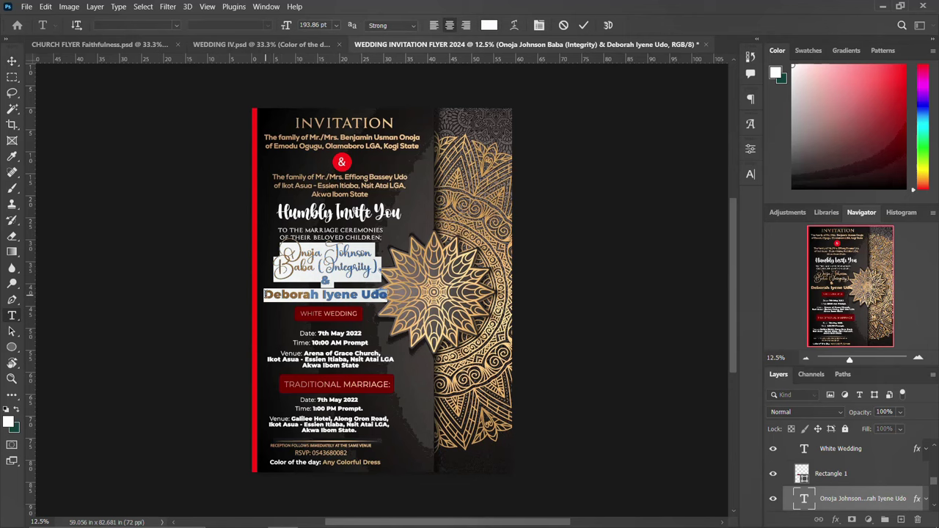
left_click_drag(264, 294, 388, 294)
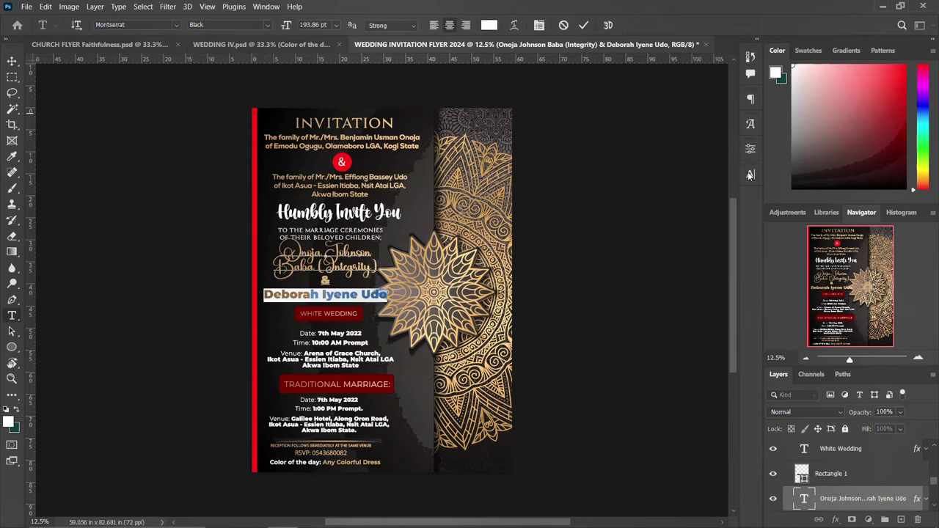
left_click(750, 175)
left_click(681, 187)
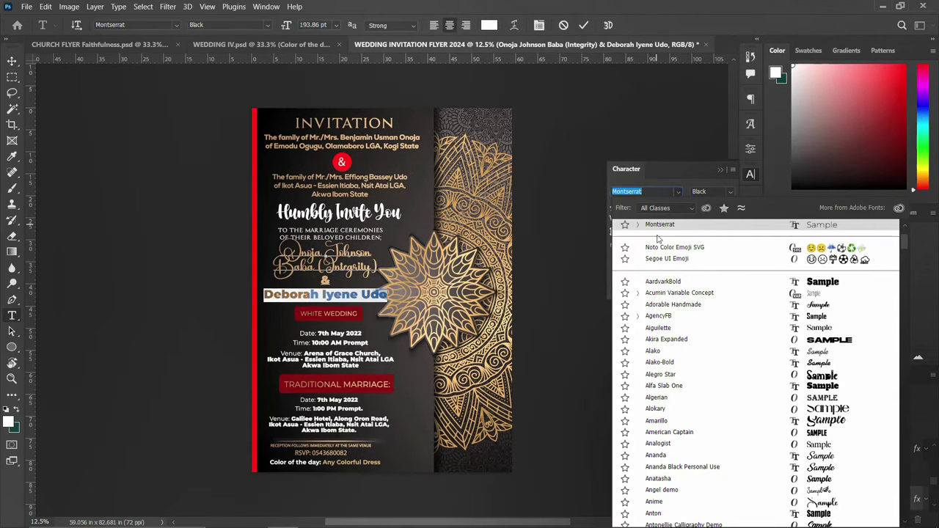
scroll(665, 253, "up", 3)
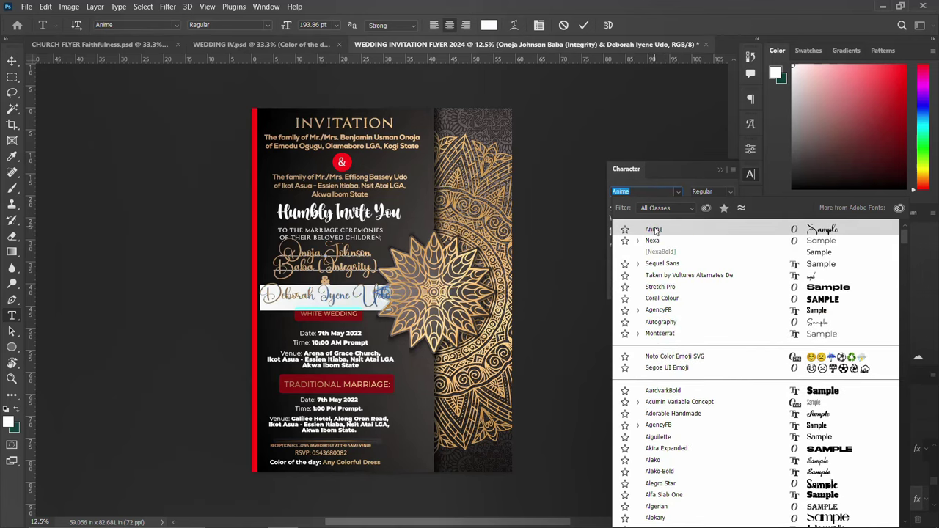
left_click(654, 230)
left_click(752, 173)
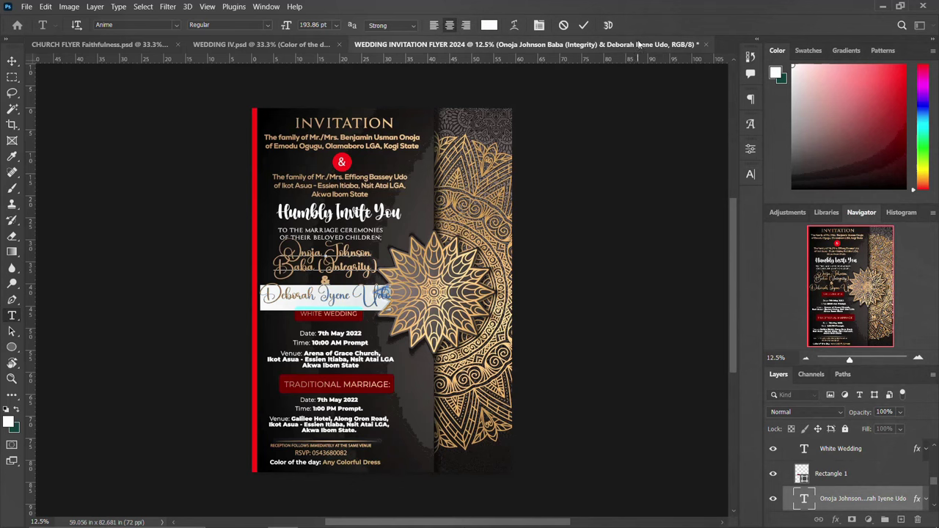
left_click(583, 25)
key("v")
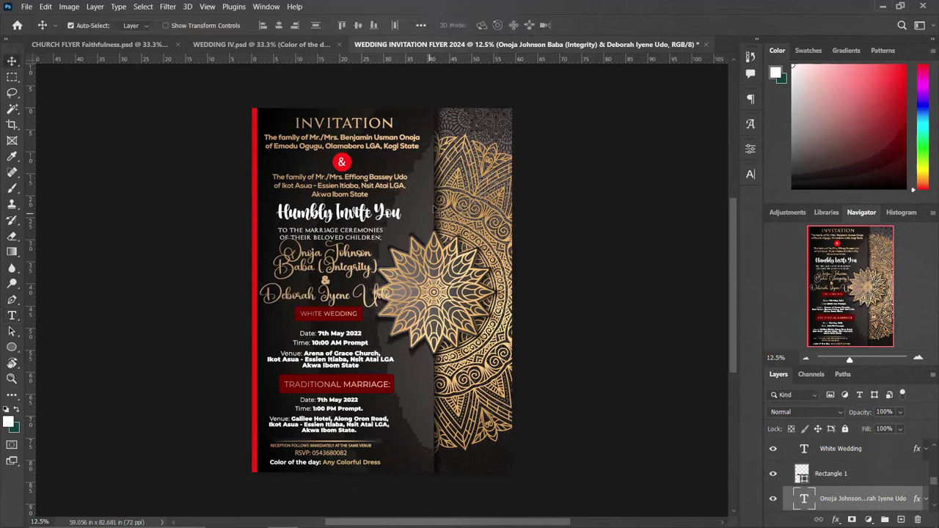
Scale the names block down to about 87% and nudge it slightly left.
key("ctrl+t")
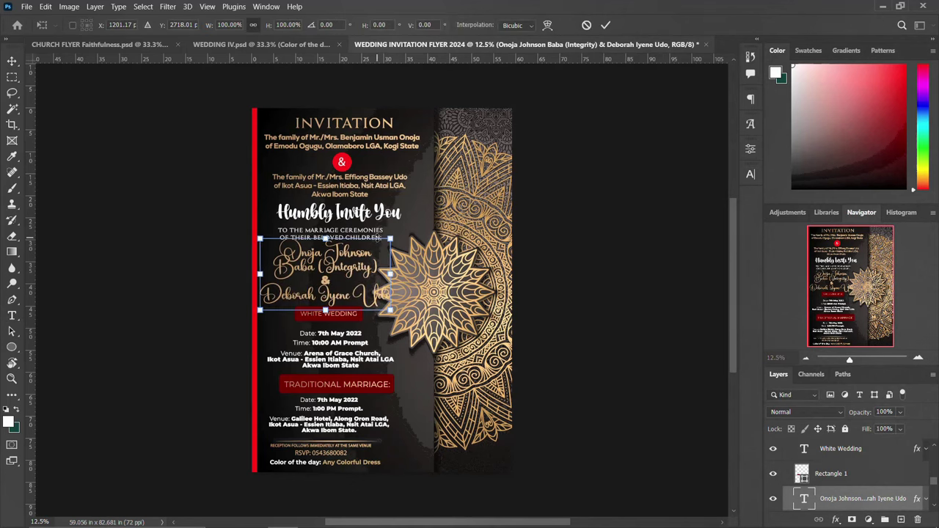
left_click_drag(387, 239, 381, 243)
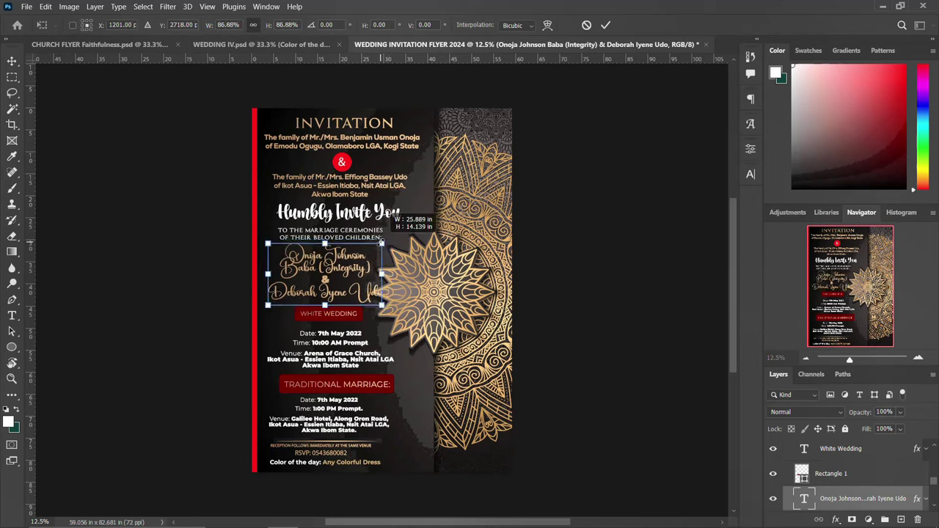
key("Return")
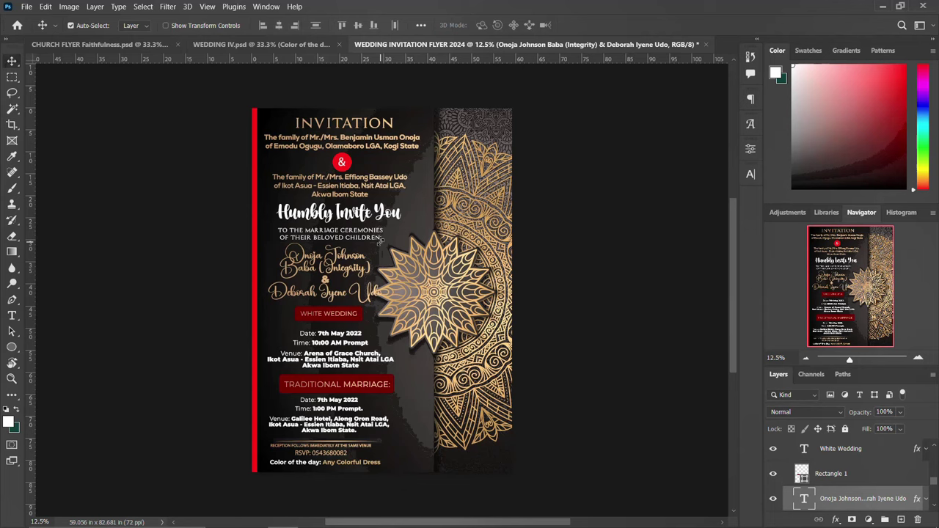
key("shift+Left")
key("shift+Left")
key("shift+Left")
key("shift+Left")
key("shift+Left")
key("shift+Left")
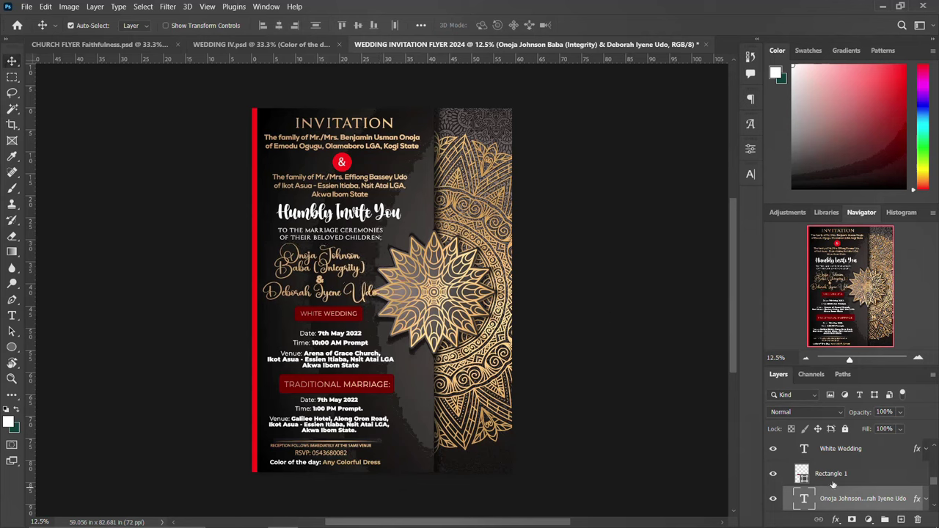
Stamp all visible layers into Layer 2, convert it to a smart object, and open Camera Raw Filter.
scroll(833, 480, "up", 3)
scroll(829, 468, "up", 4)
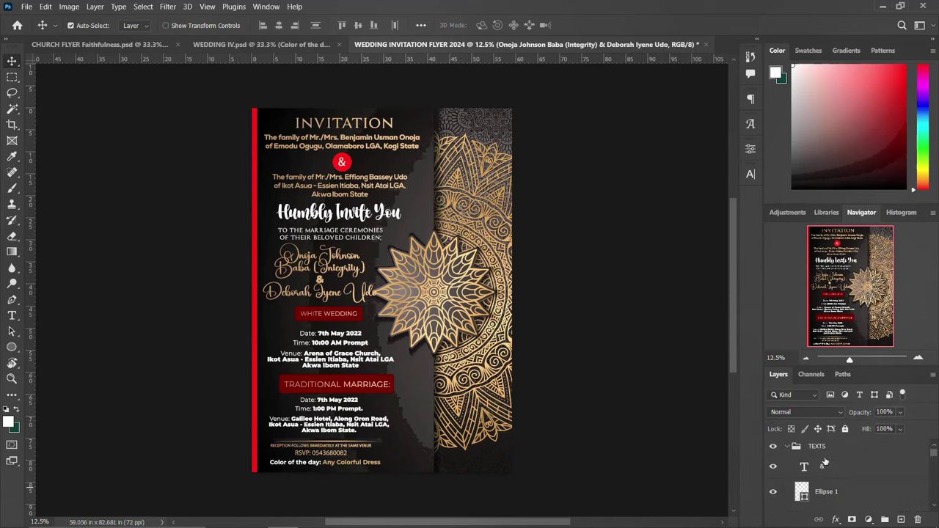
left_click(788, 446)
left_click(802, 447)
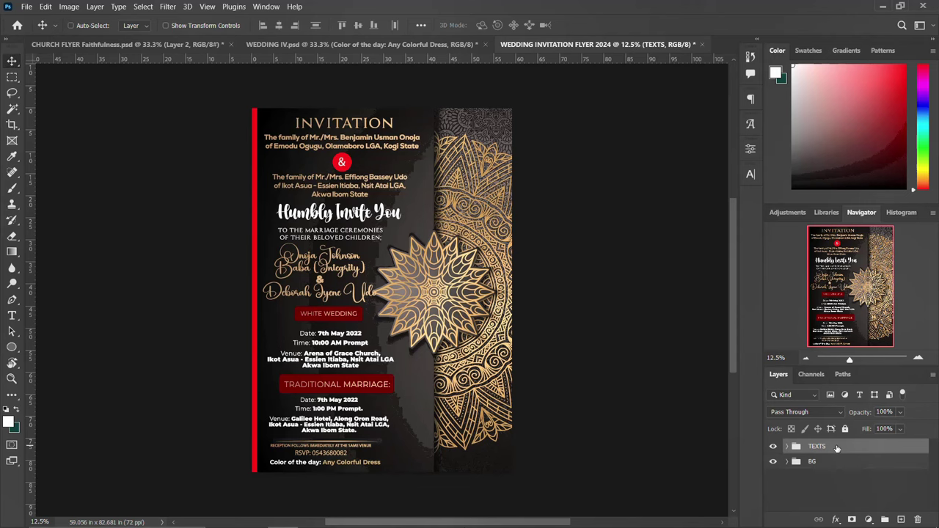
key("ctrl+shift+alt+n")
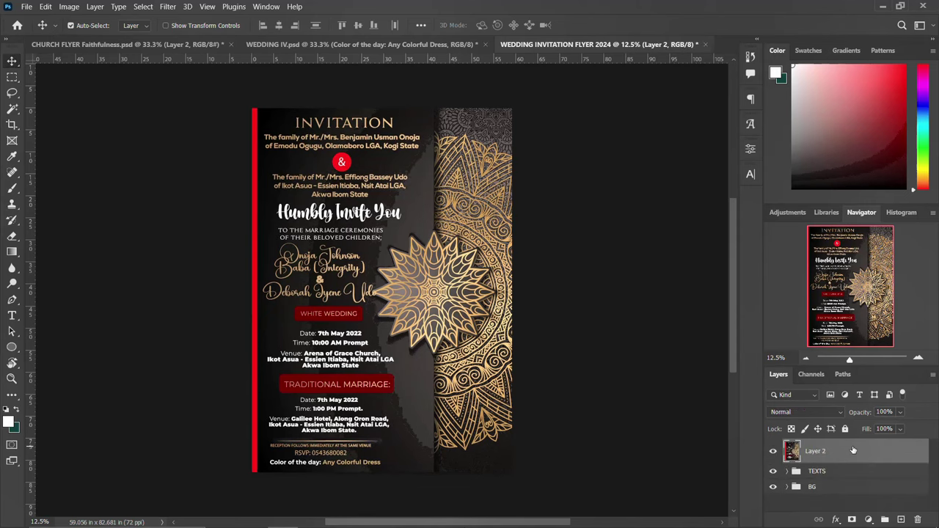
right_click(847, 449)
left_click(733, 183)
left_click(169, 6)
left_click(217, 91)
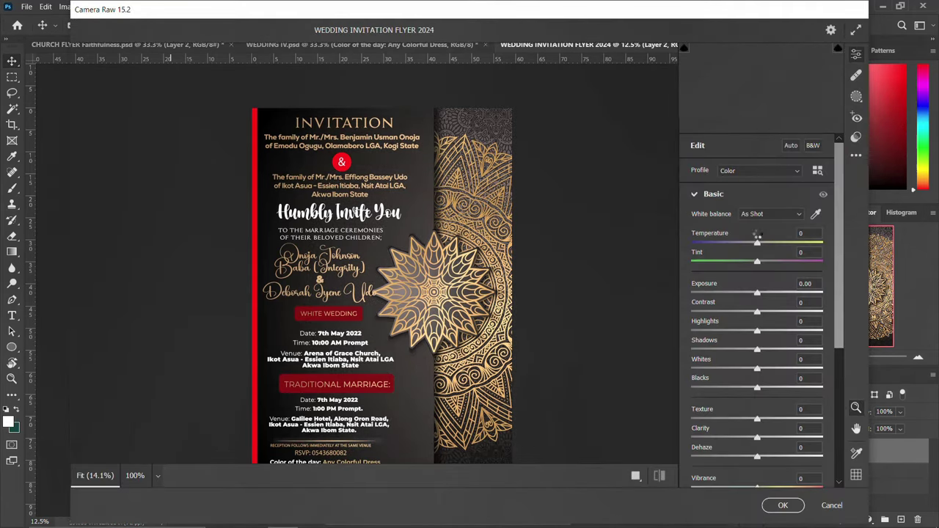
Grade with Temperature +7, Tint +17, Contrast +17, raised Highlights, Clarity +7 and Vibrance +18.
left_click_drag(757, 249, 763, 249)
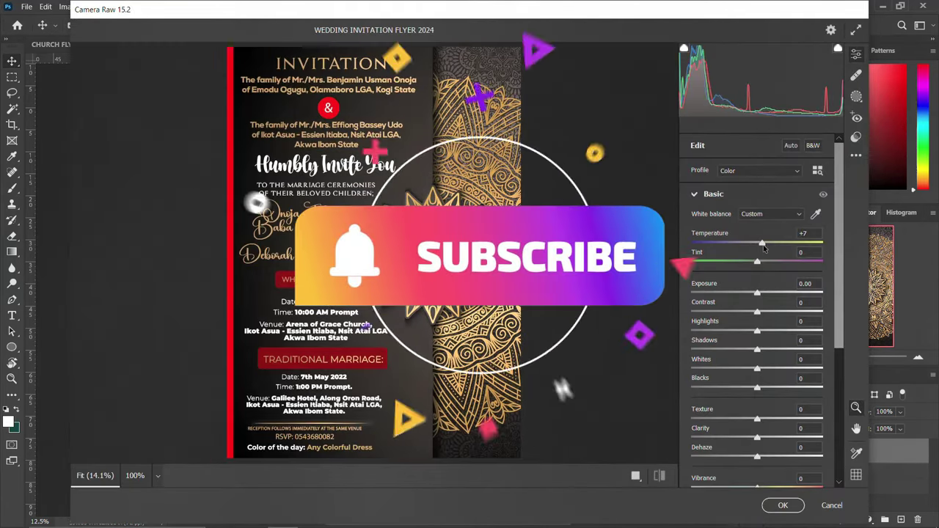
left_click_drag(757, 263, 768, 261)
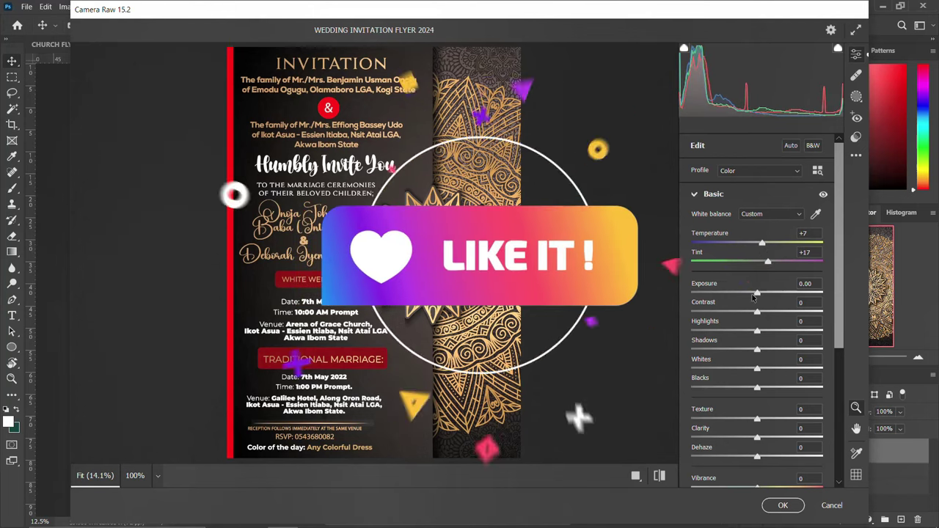
left_click_drag(754, 294, 757, 294)
type("0")
left_click_drag(757, 314, 767, 316)
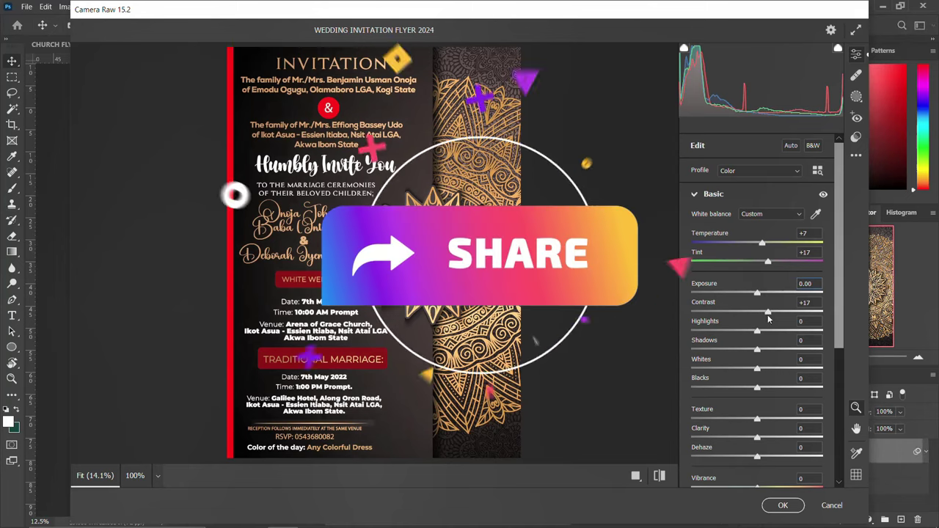
left_click_drag(758, 332, 764, 335)
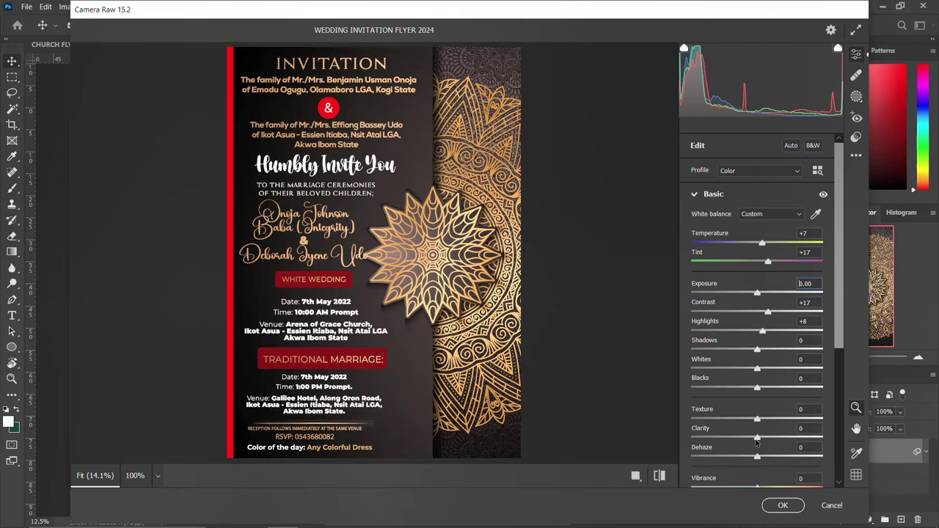
left_click_drag(758, 438, 770, 417)
scroll(760, 451, "down", 2)
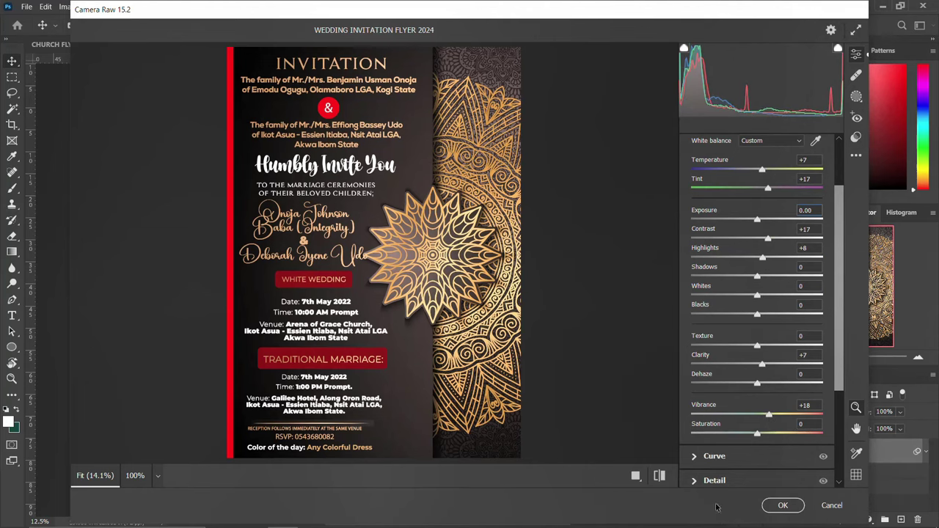
left_click(636, 477)
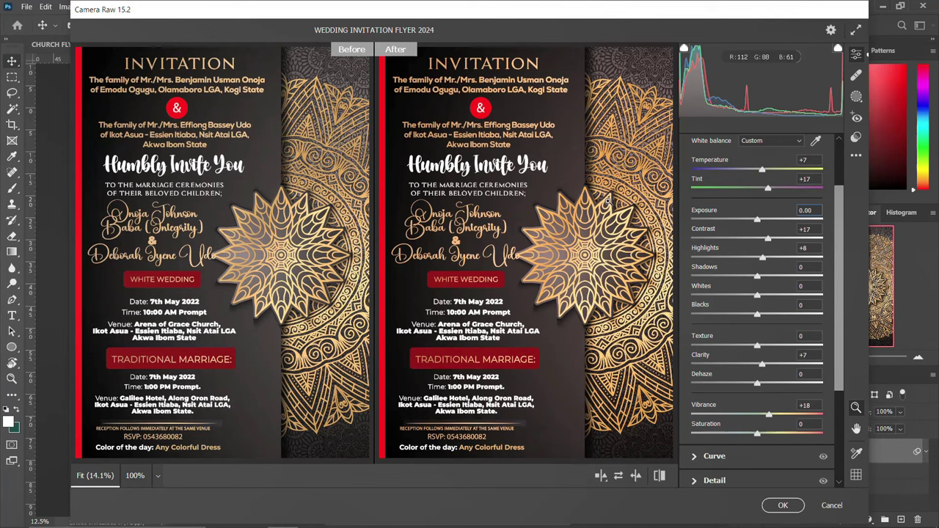
left_click(781, 505)
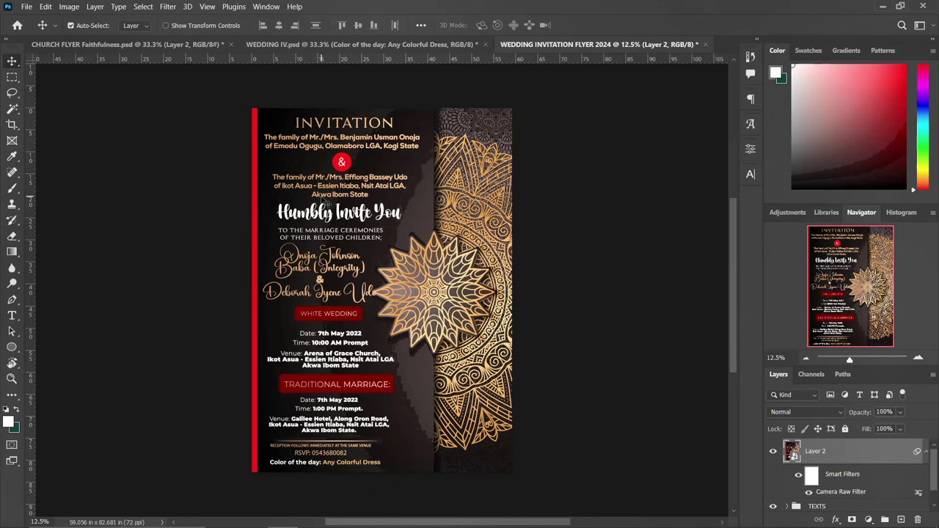
Collapse Layer 2's Smart Filters list in the Layers panel.
left_click(926, 453)
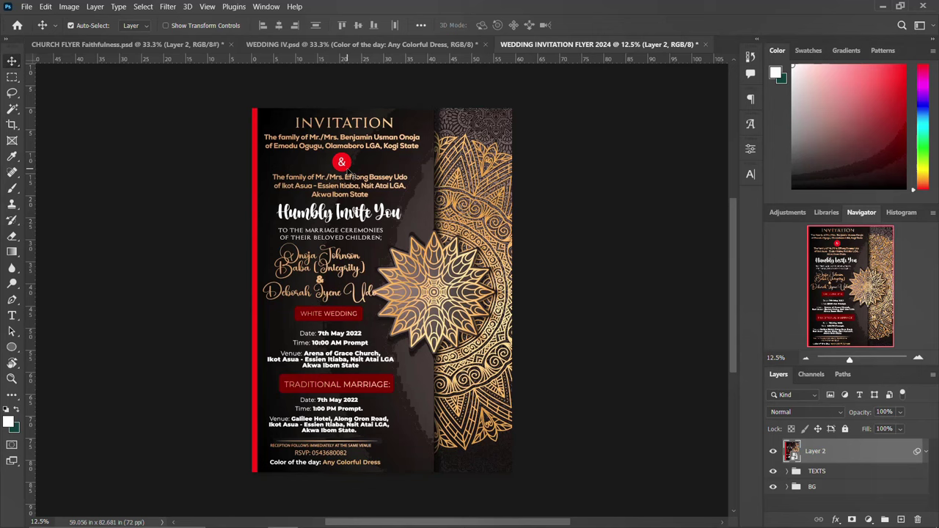